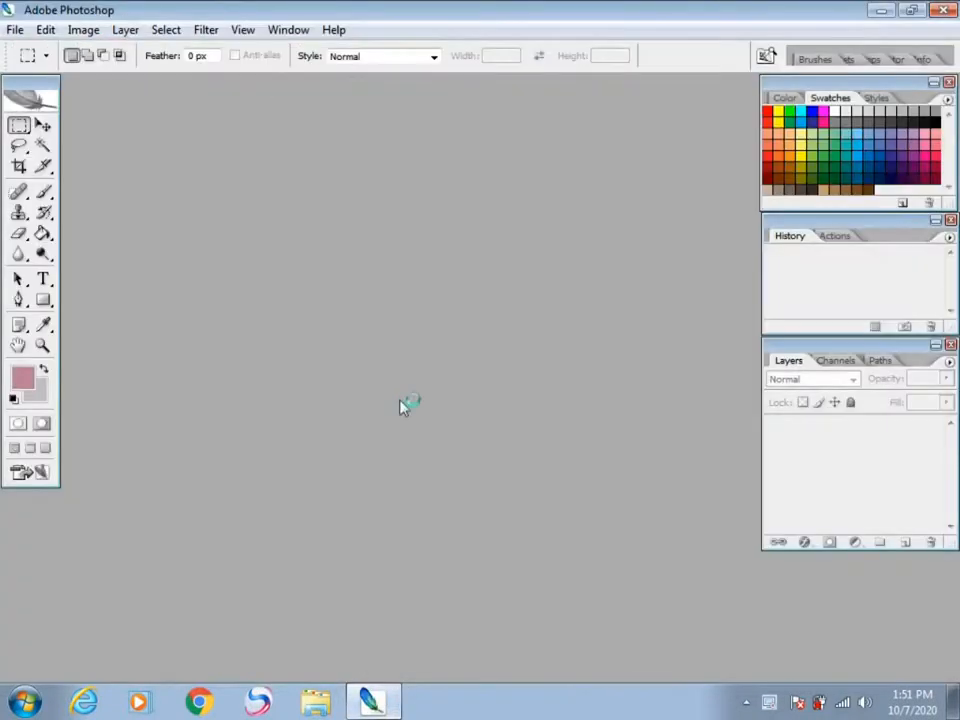
Step: Open the portrait photo of the woman in the red dress and convert its locked Background into an editable layer
{"action": "left_click", "coordinate": [347, 92]}
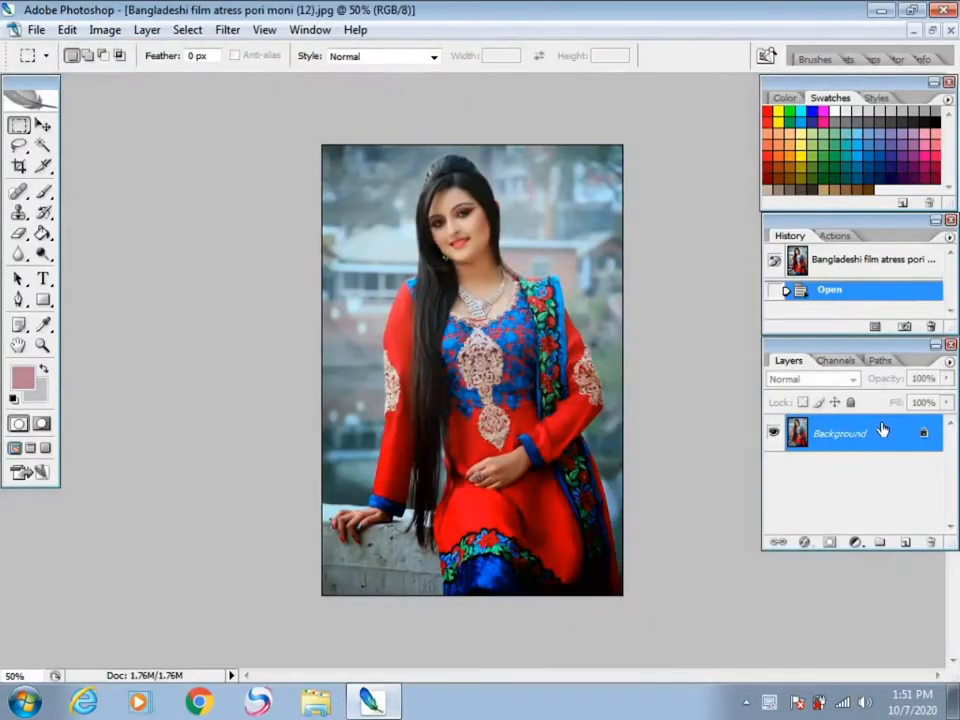
{"action": "double_click", "coordinate": [924, 441]}
{"action": "left_click", "coordinate": [632, 219]}
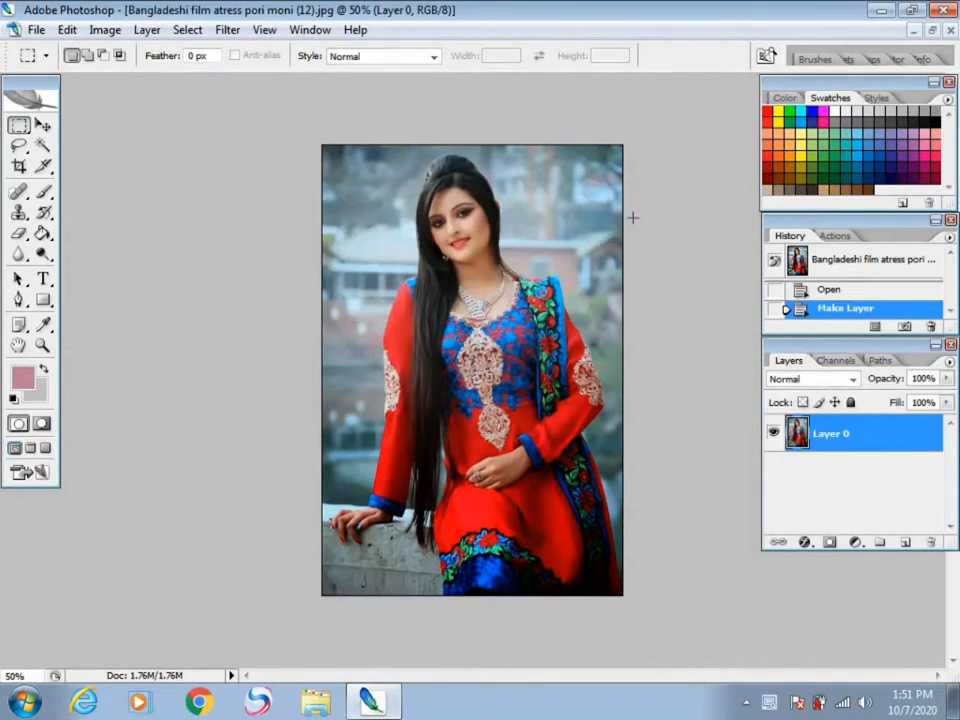
{"action": "scroll", "coordinate": [648, 233], "scroll_direction": "up", "scroll_amount": 3}
{"action": "scroll", "coordinate": [647, 218], "scroll_direction": "down", "scroll_amount": 3}
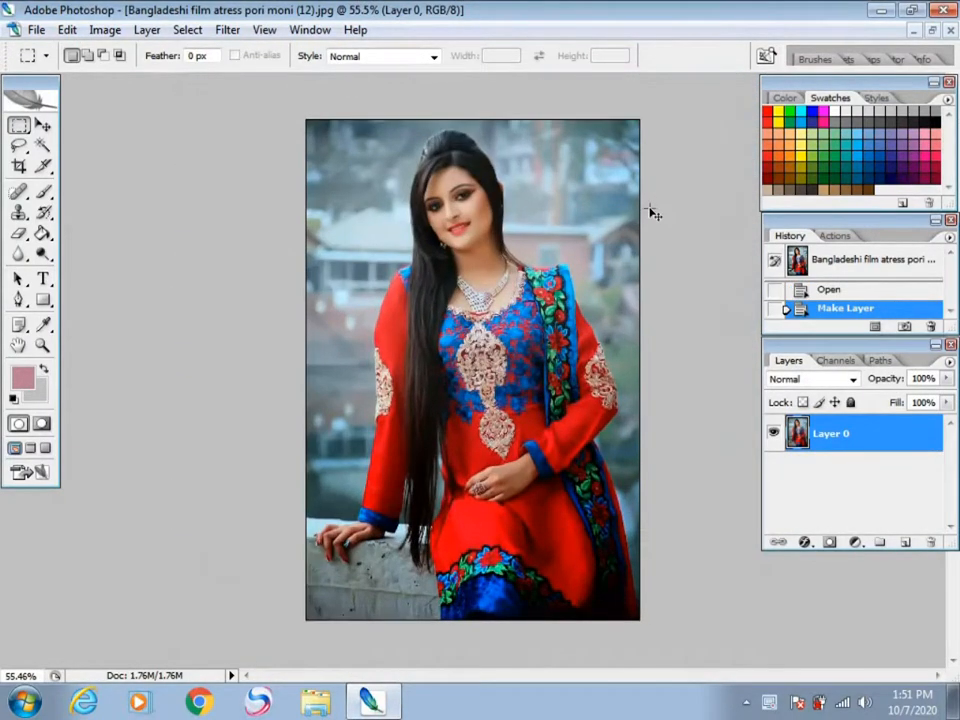
Step: Apply Auto Color to the portrait layer
{"action": "key", "text": "ctrl+shift+b"}
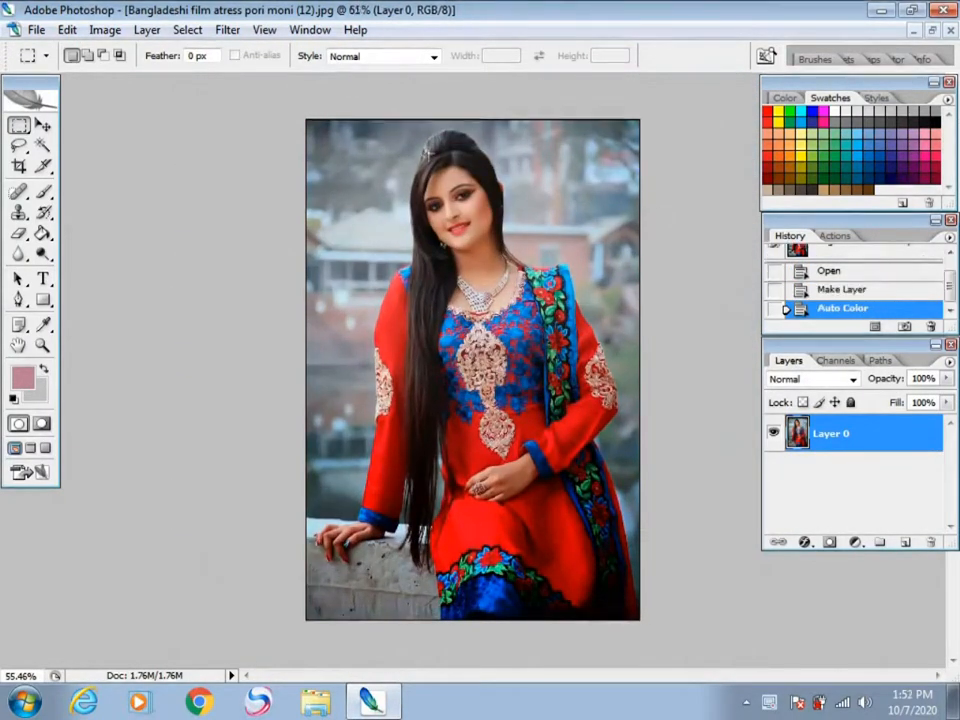
{"action": "scroll", "coordinate": [426, 153], "scroll_direction": "up", "scroll_amount": 3}
{"action": "scroll", "coordinate": [460, 158], "scroll_direction": "down", "scroll_amount": 3}
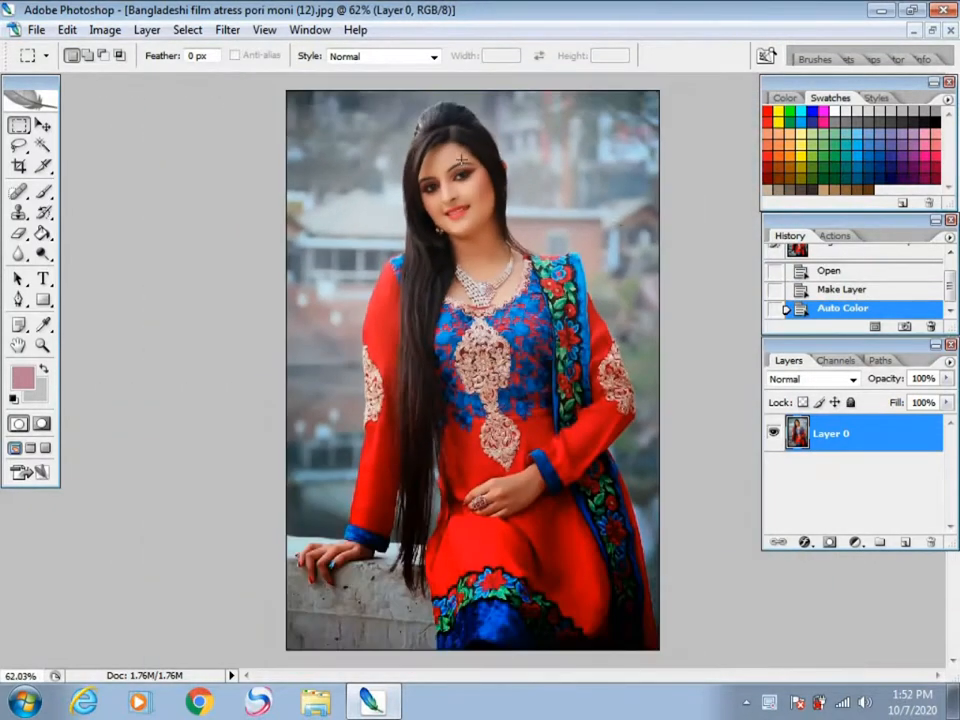
Step: Sample the skin tone from the woman's cheek as the foreground colour with the Eyedropper
{"action": "left_click", "coordinate": [43, 192]}
{"action": "right_click", "coordinate": [44, 192]}
{"action": "left_click", "coordinate": [110, 196]}
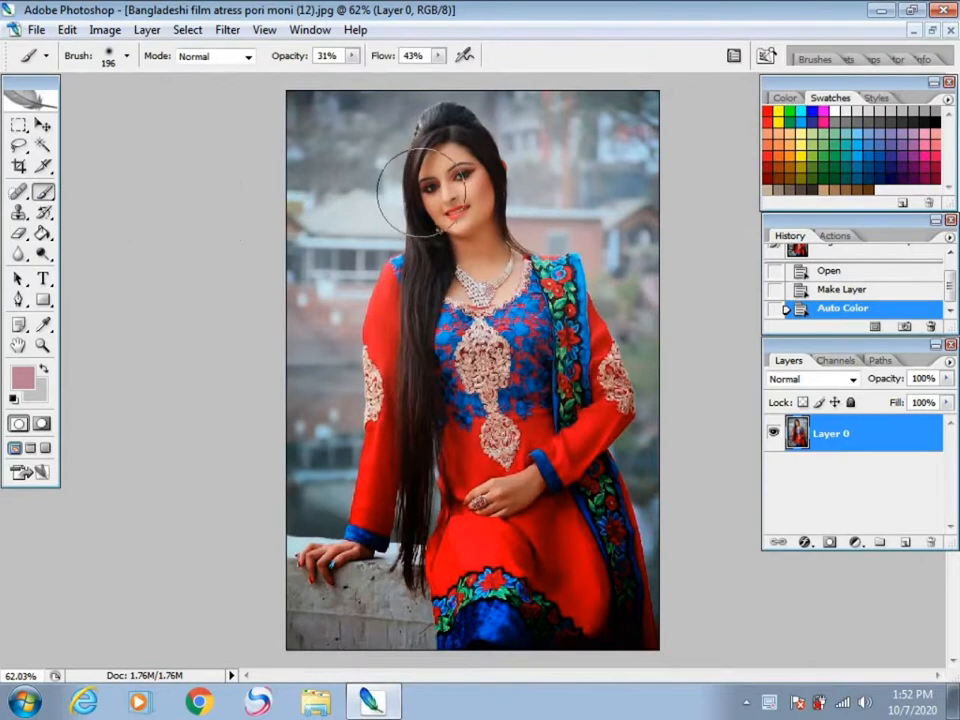
{"action": "scroll", "coordinate": [460, 176], "scroll_direction": "up", "scroll_amount": 3}
{"action": "scroll", "coordinate": [460, 200], "scroll_direction": "up", "scroll_amount": 1}
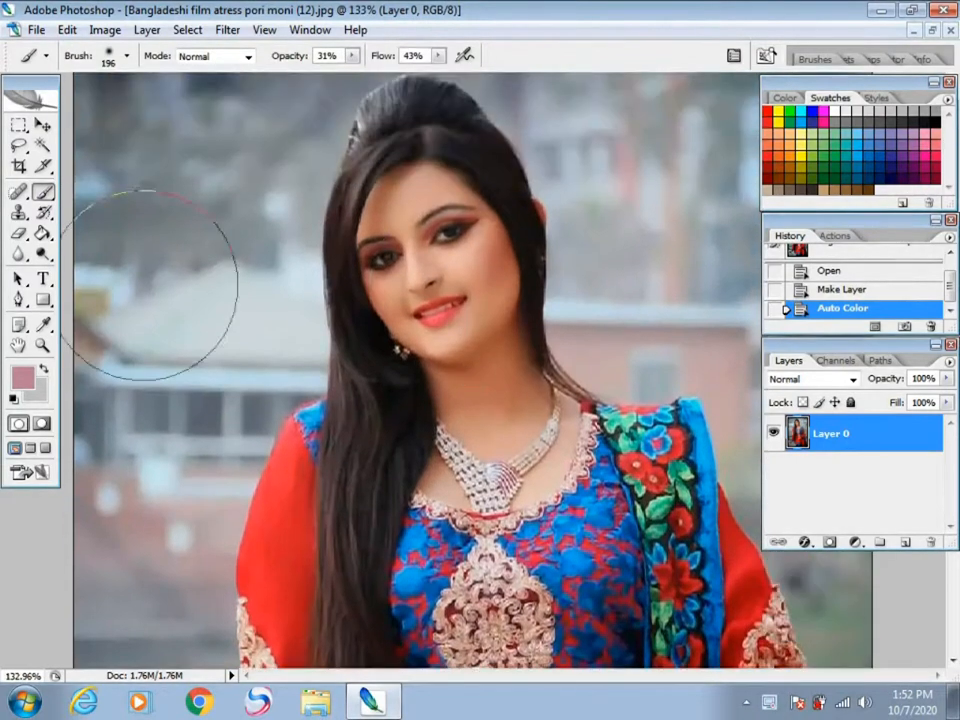
{"action": "left_click", "coordinate": [43, 326]}
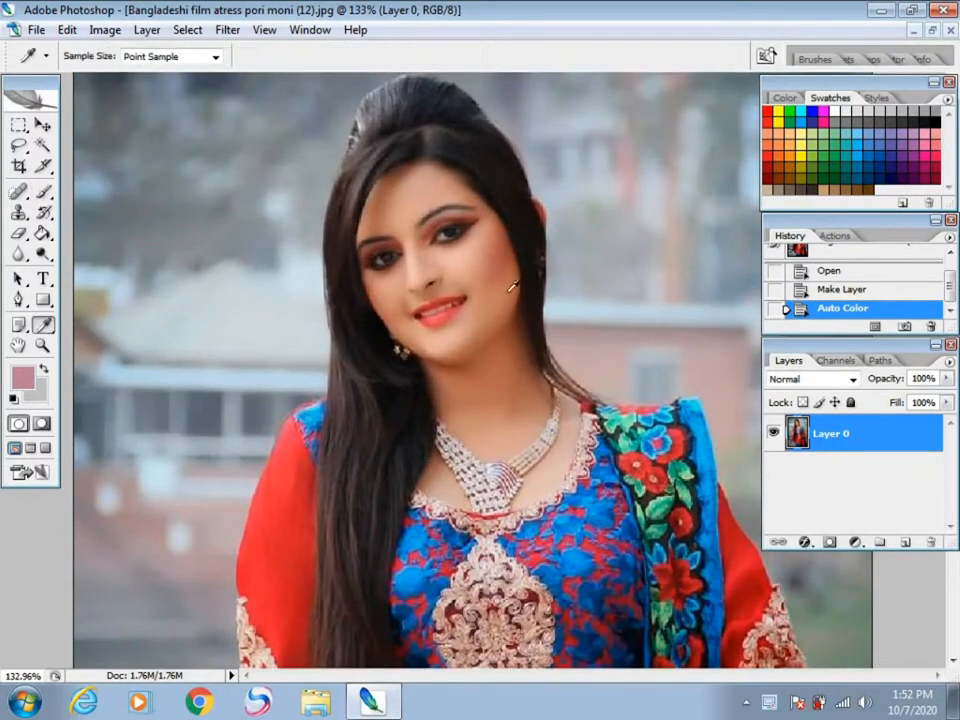
{"action": "left_click", "coordinate": [476, 262]}
{"action": "right_click", "coordinate": [470, 277]}
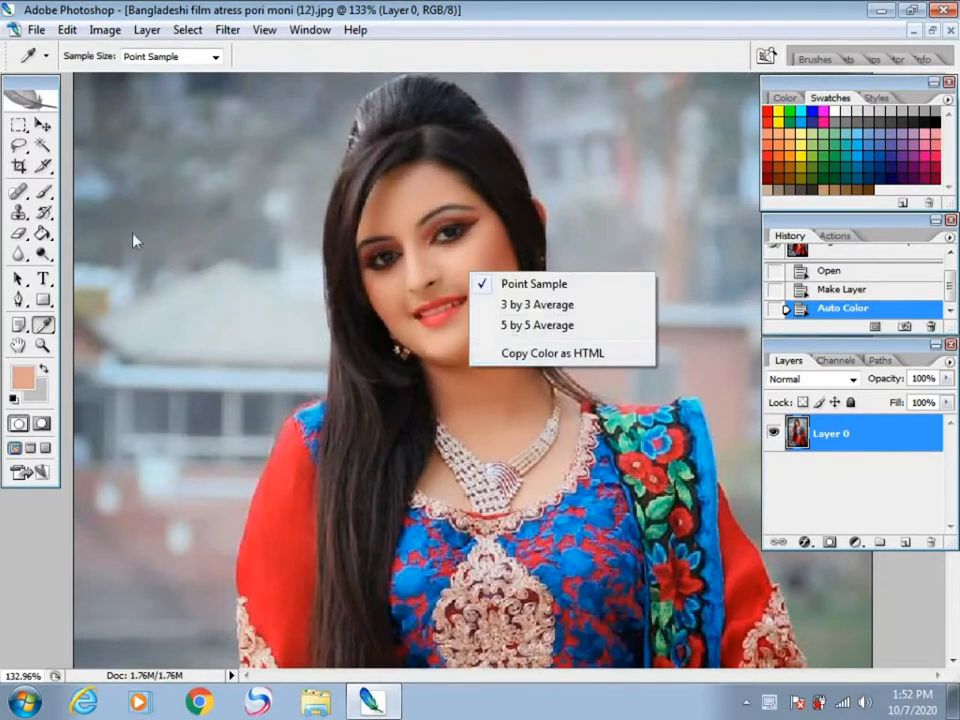
{"action": "left_click", "coordinate": [41, 196]}
{"action": "right_click", "coordinate": [478, 279]}
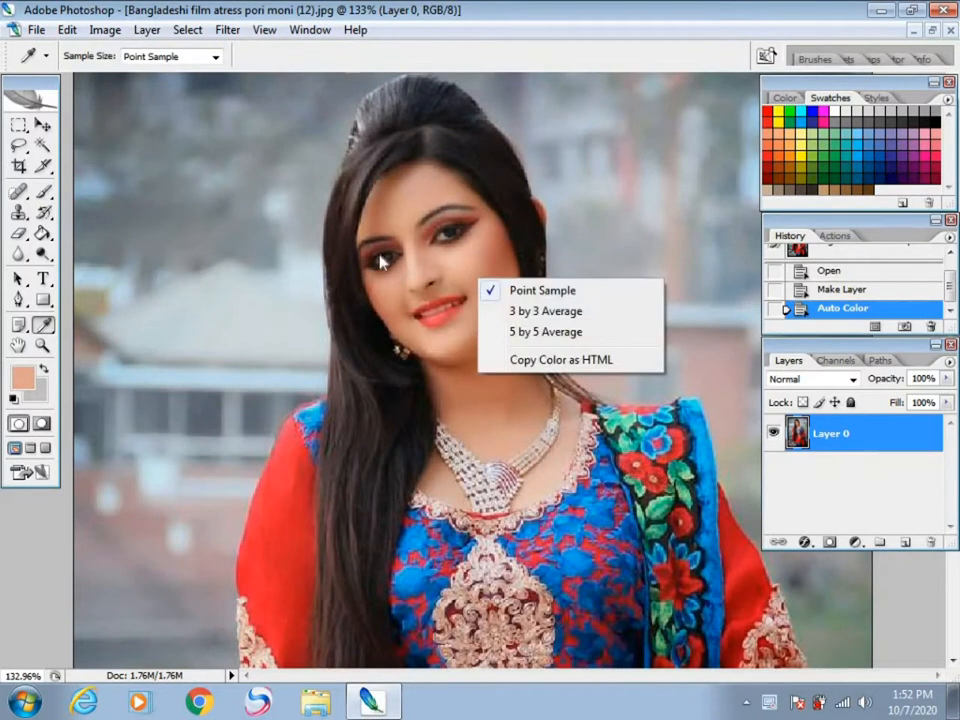
Step: Activate the Brush tool and give it a soft round tip with 0% hardness and a 25 px diameter
{"action": "left_click", "coordinate": [44, 194]}
{"action": "left_click", "coordinate": [42, 193]}
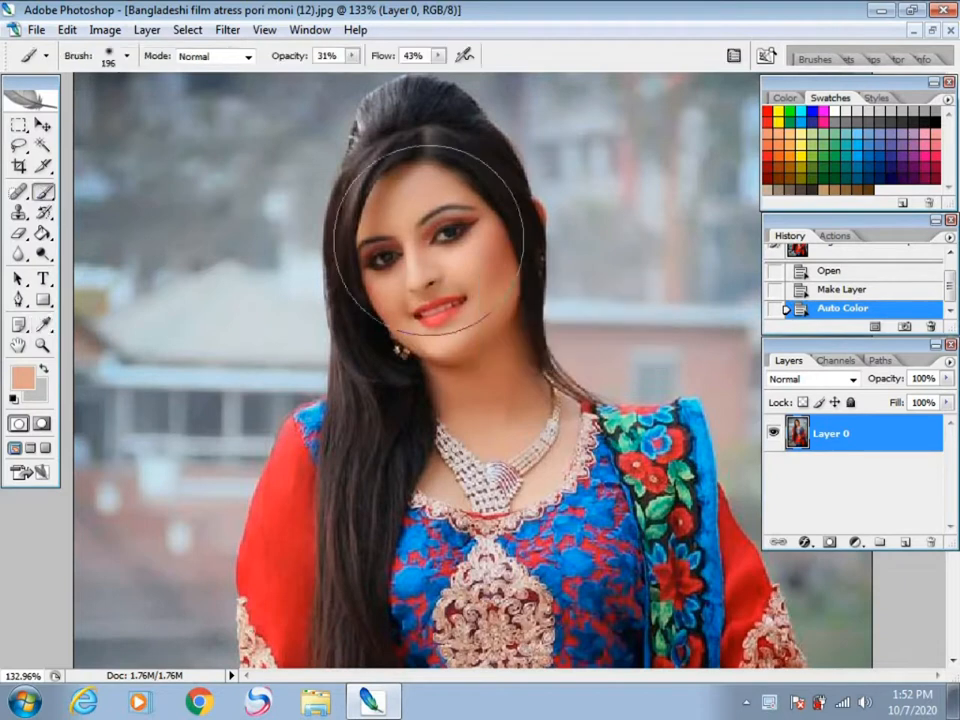
{"action": "right_click", "coordinate": [460, 252]}
{"action": "scroll", "coordinate": [510, 428], "scroll_direction": "down", "scroll_amount": 2}
{"action": "scroll", "coordinate": [510, 428], "scroll_direction": "down", "scroll_amount": 3}
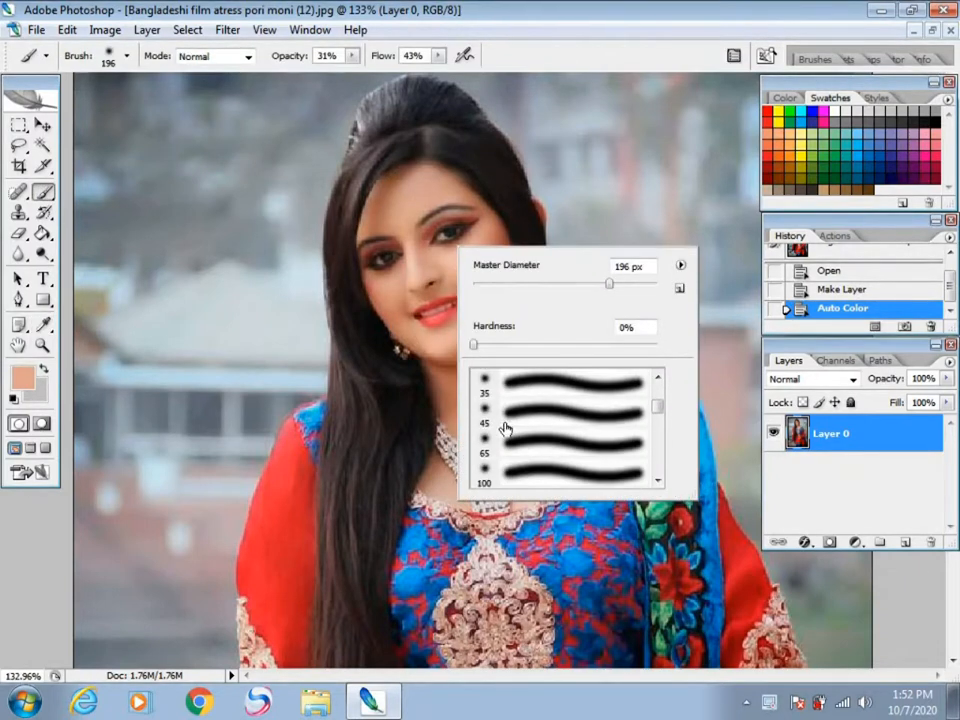
{"action": "left_click", "coordinate": [497, 421]}
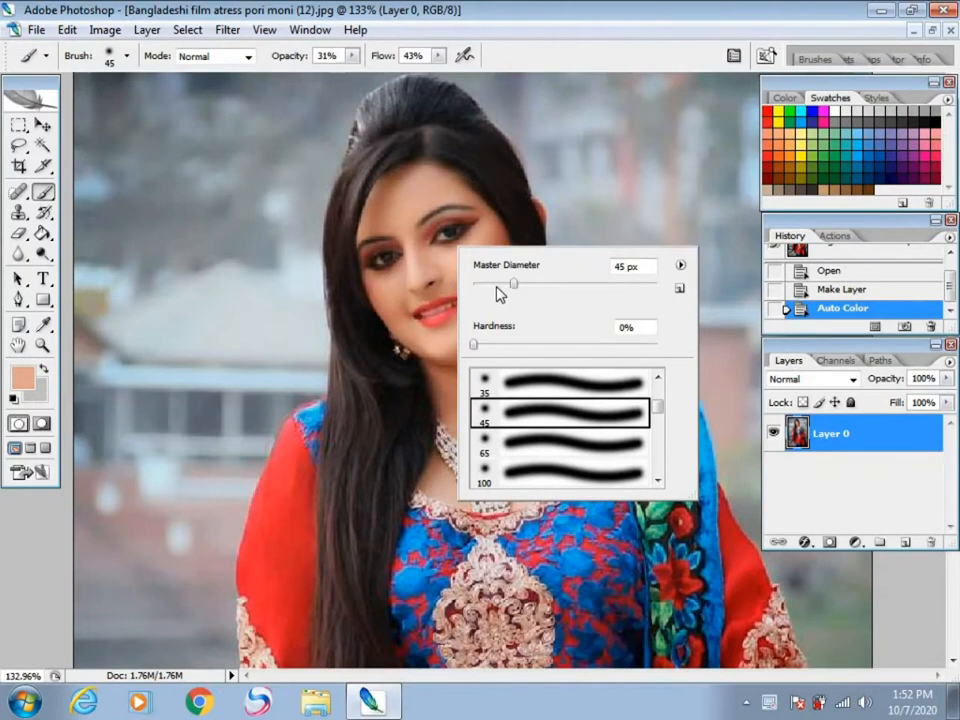
{"action": "left_click", "coordinate": [441, 262]}
Step: Brush the sampled skin tone over the woman's face to smooth the skin
{"action": "scroll", "coordinate": [441, 261], "scroll_direction": "up", "scroll_amount": 4}
{"action": "key", "text": "space"}
{"action": "left_click_drag", "start_coordinate": [440, 274], "coordinate": [444, 360]}
{"action": "left_click_drag", "start_coordinate": [377, 214], "coordinate": [310, 267]}
{"action": "left_click_drag", "start_coordinate": [322, 213], "coordinate": [294, 274]}
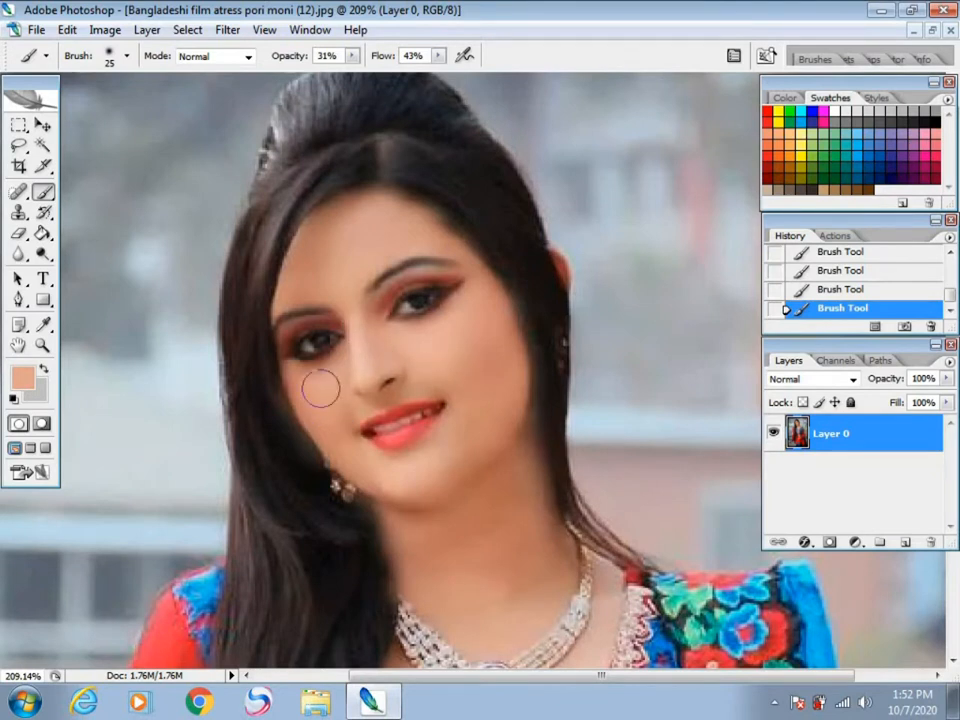
Step: Set the foreground colour to black and choose a soft 45 px brush for the hair
{"action": "scroll", "coordinate": [363, 267], "scroll_direction": "down", "scroll_amount": 1}
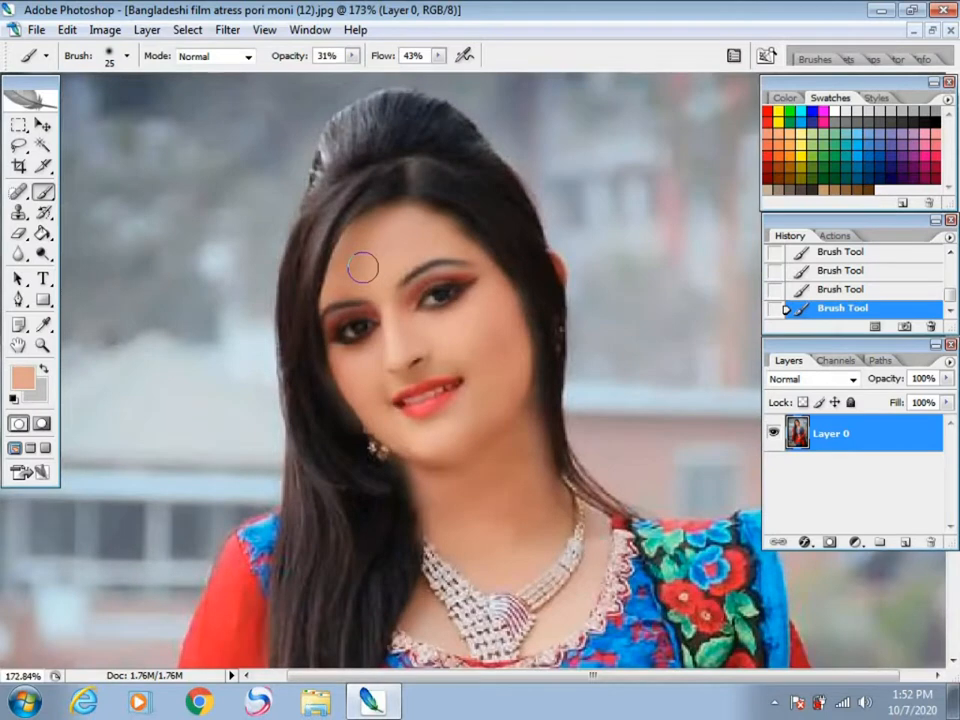
{"action": "scroll", "coordinate": [363, 267], "scroll_direction": "down", "scroll_amount": 2}
{"action": "scroll", "coordinate": [363, 267], "scroll_direction": "down", "scroll_amount": 1}
{"action": "scroll", "coordinate": [455, 183], "scroll_direction": "up", "scroll_amount": 4}
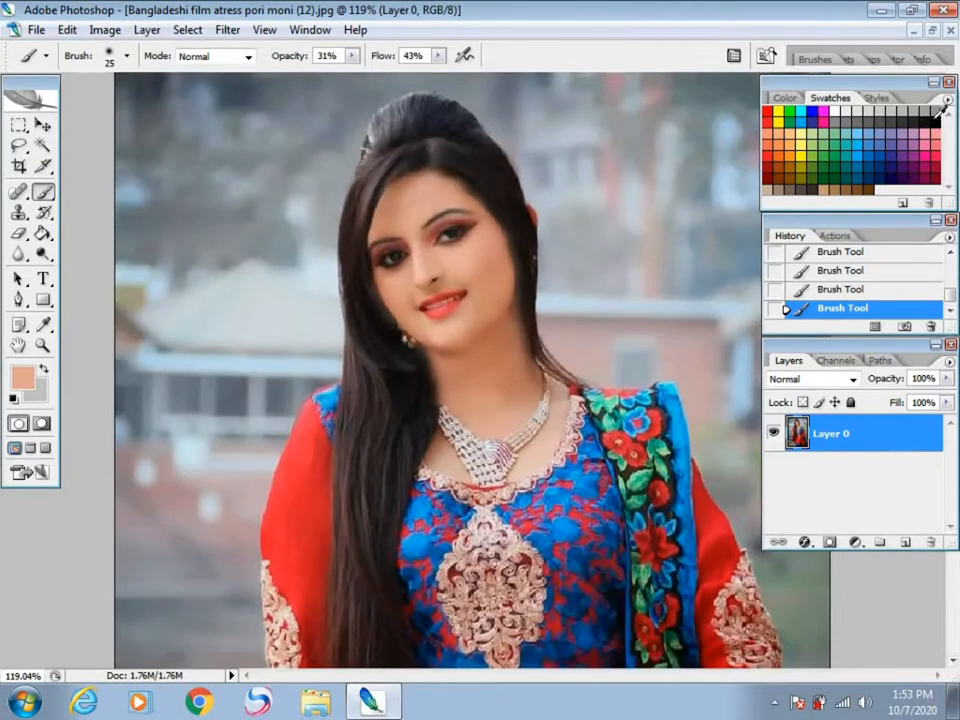
{"action": "left_click", "coordinate": [932, 116]}
{"action": "right_click", "coordinate": [415, 150]}
{"action": "left_click", "coordinate": [461, 322]}
{"action": "left_click", "coordinate": [396, 135]}
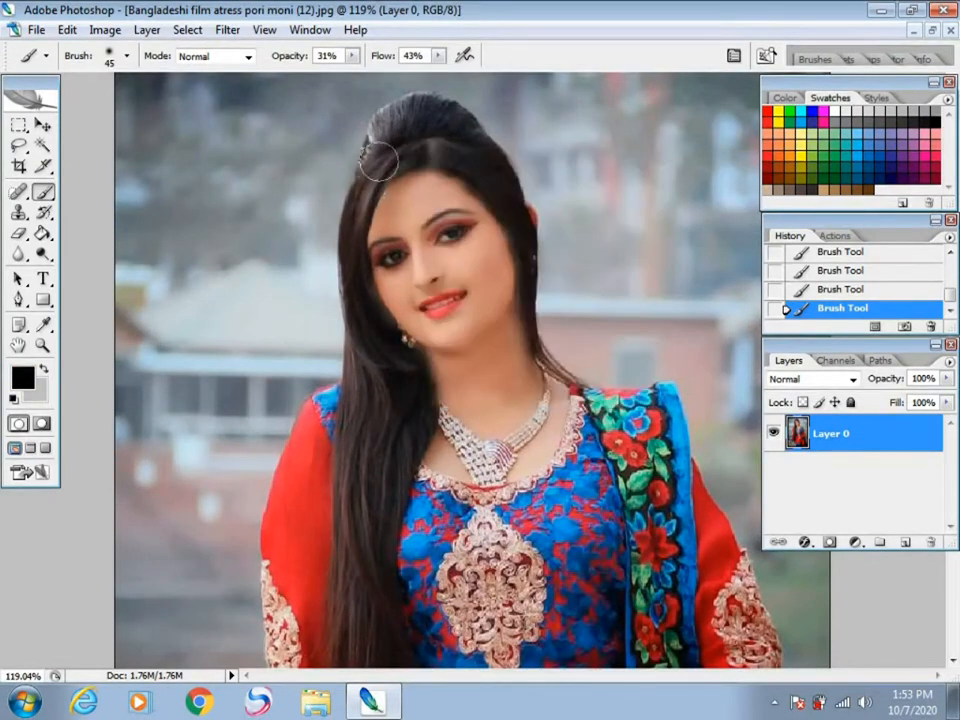
Step: Brush black over the long hair from the side of the face down over the dress to darken it
{"action": "left_click_drag", "start_coordinate": [344, 283], "coordinate": [364, 388]}
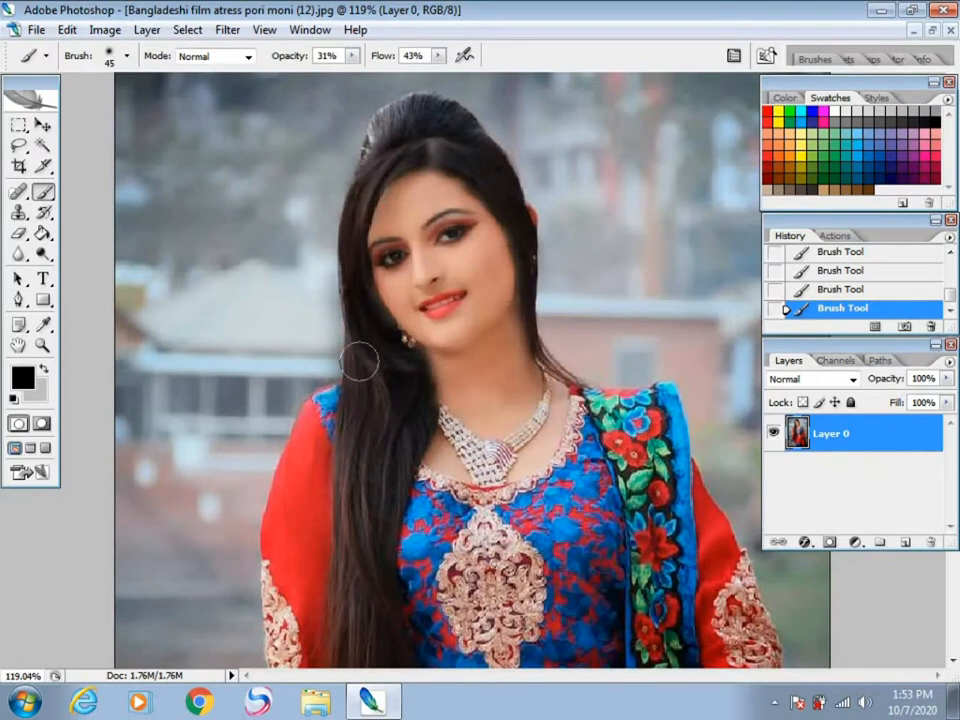
{"action": "scroll", "coordinate": [370, 300], "scroll_direction": "down", "scroll_amount": 4}
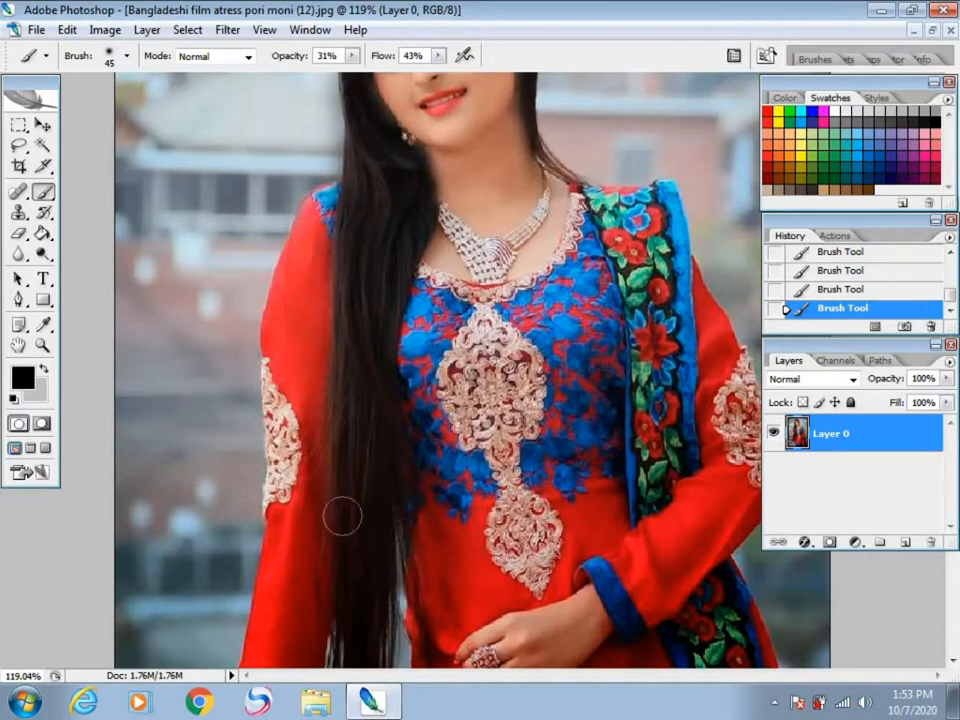
{"action": "left_click_drag", "start_coordinate": [384, 356], "coordinate": [384, 342]}
{"action": "scroll", "coordinate": [370, 370], "scroll_direction": "down", "scroll_amount": 4}
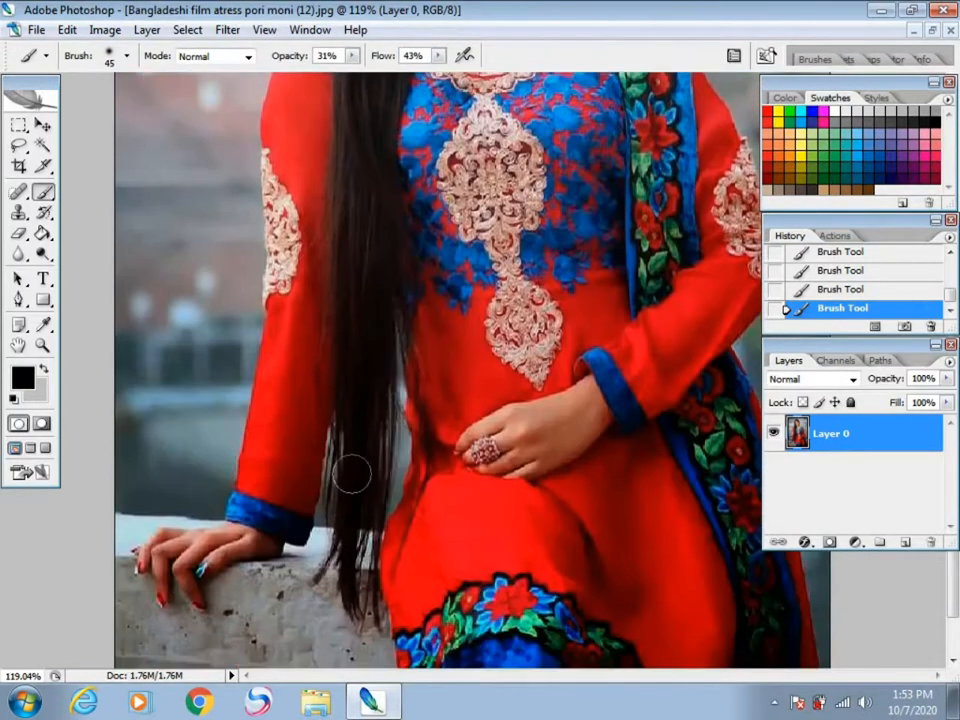
{"action": "scroll", "coordinate": [391, 531], "scroll_direction": "up", "scroll_amount": 6}
{"action": "scroll", "coordinate": [391, 531], "scroll_direction": "up", "scroll_amount": 2}
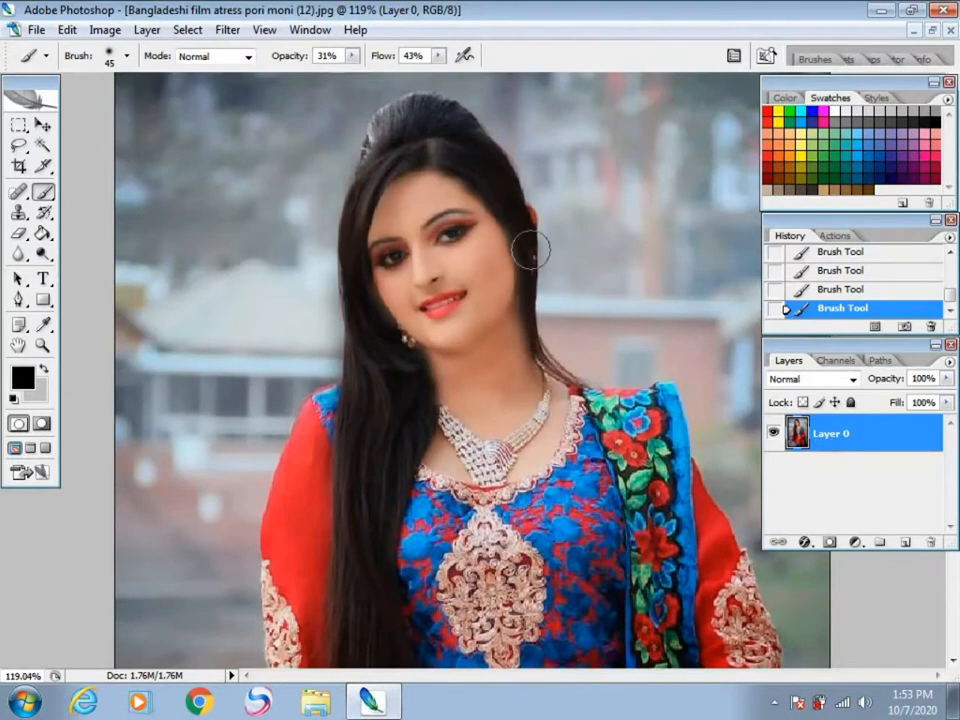
Step: Resample the skin tone from the cheek and brush it over the cheek, jaw and neck
{"action": "key", "text": "ctrl+0"}
{"action": "key", "text": "ctrl+minus"}
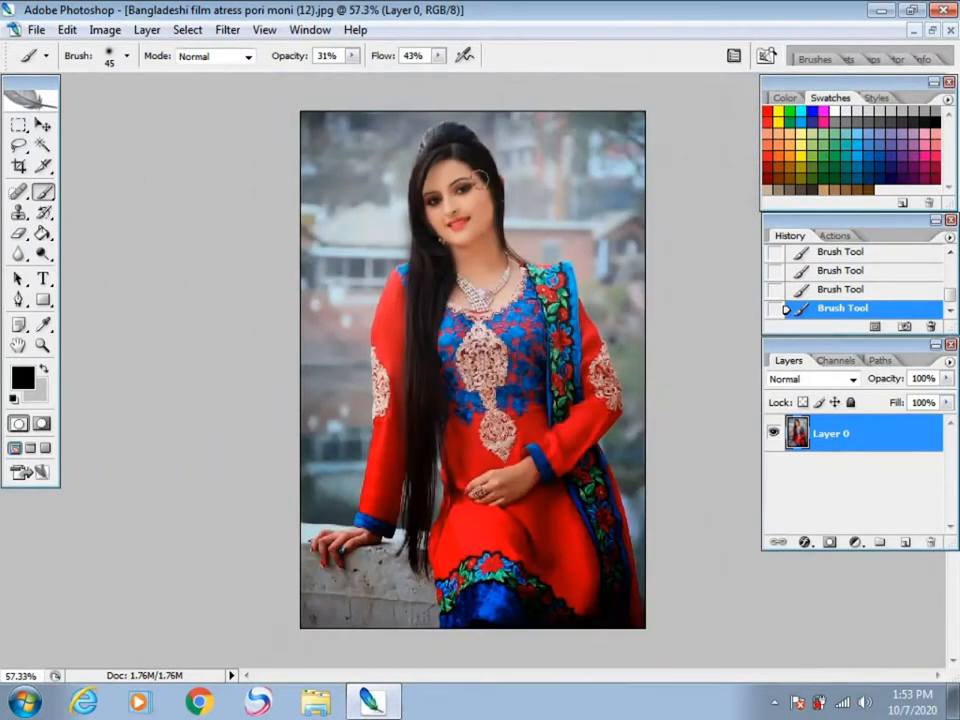
{"action": "scroll", "coordinate": [481, 180], "scroll_direction": "up", "scroll_amount": 11}
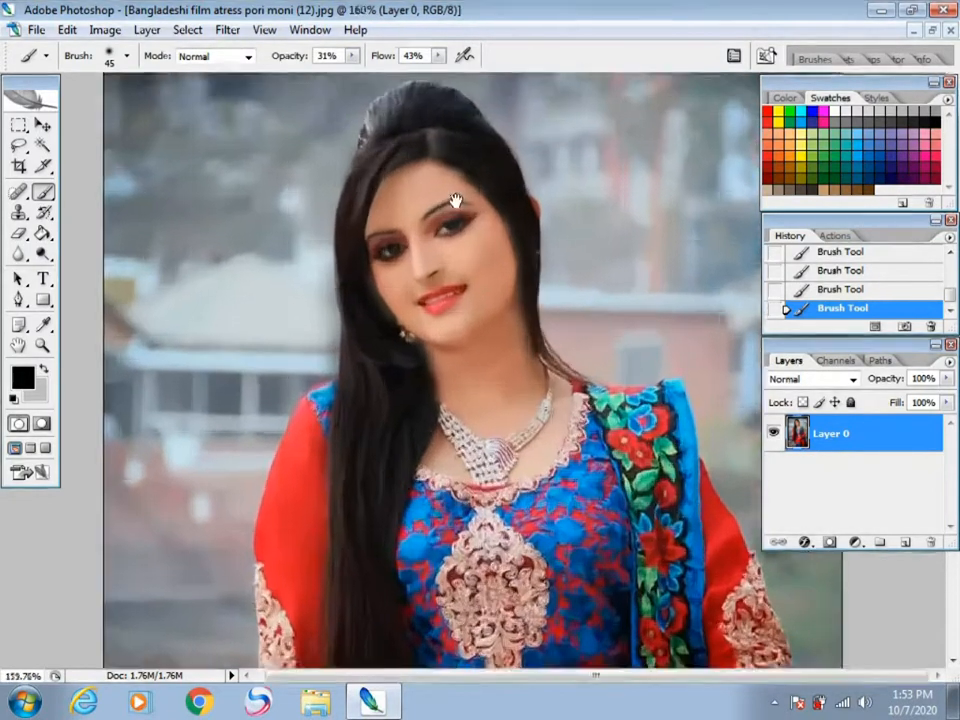
{"action": "scroll", "coordinate": [456, 201], "scroll_direction": "up", "scroll_amount": 1}
{"action": "left_click_drag", "start_coordinate": [456, 201], "coordinate": [468, 343]}
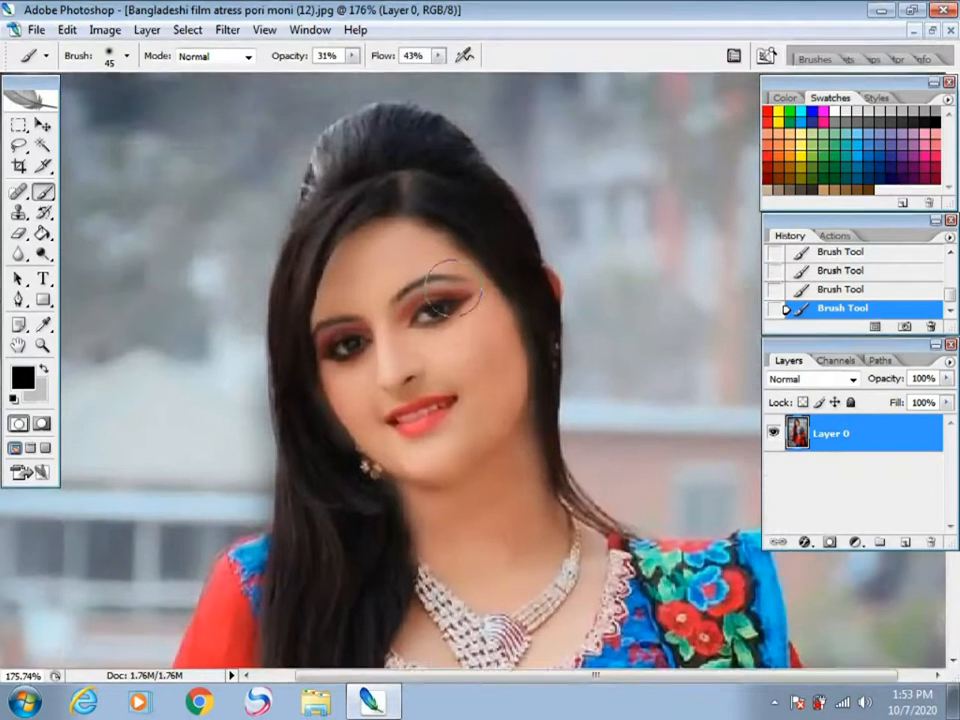
{"action": "left_click", "coordinate": [482, 345], "text": "alt"}
{"action": "left_click_drag", "start_coordinate": [471, 332], "coordinate": [491, 375]}
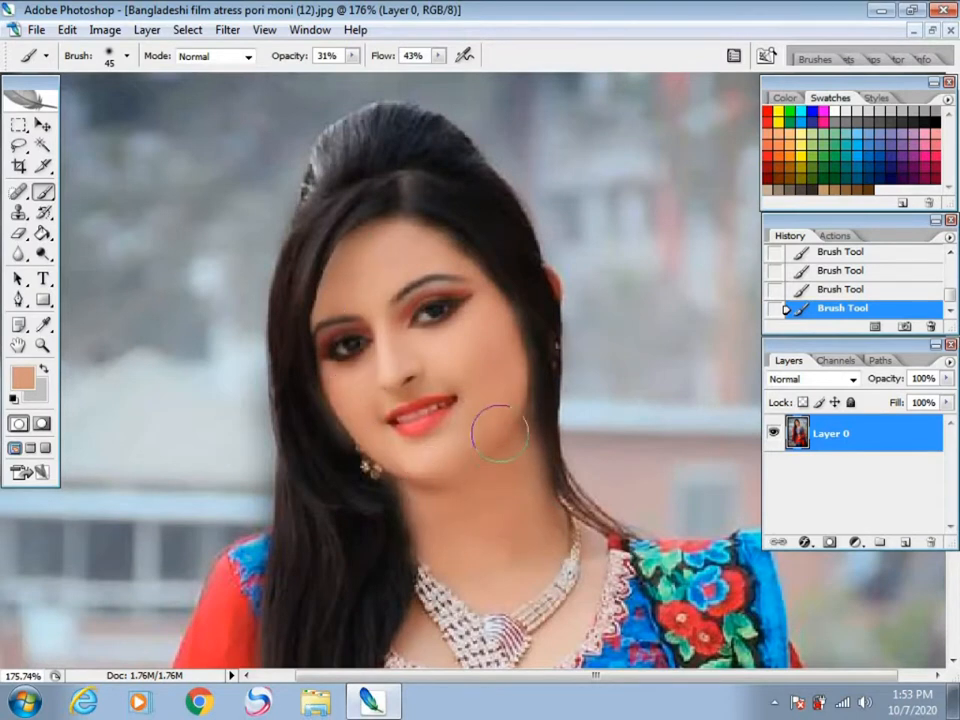
{"action": "scroll", "coordinate": [497, 482], "scroll_direction": "down", "scroll_amount": 5}
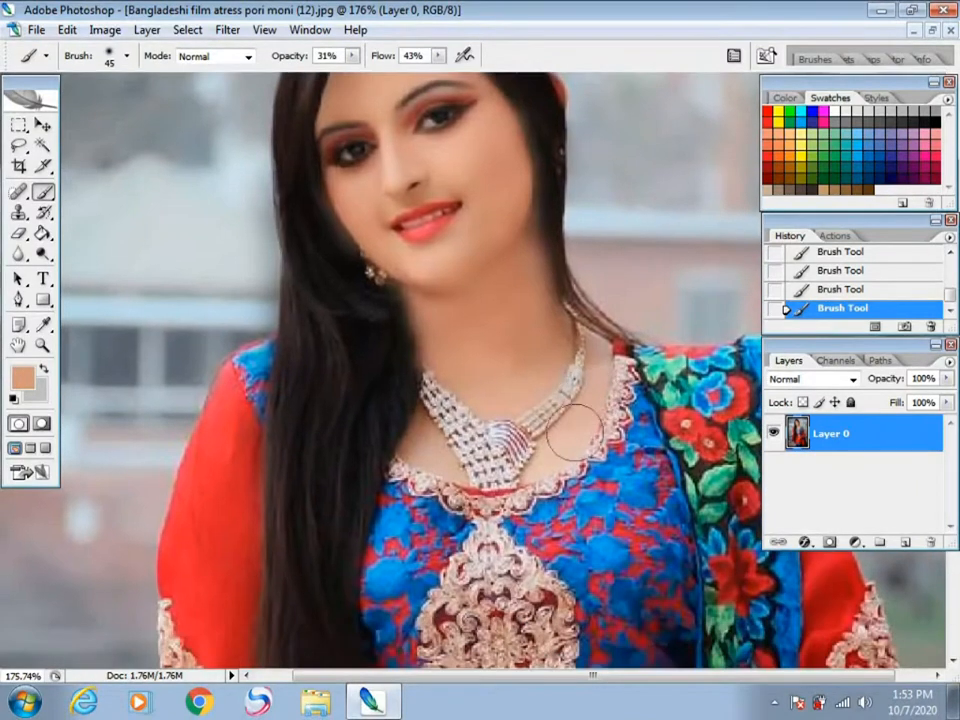
{"action": "scroll", "coordinate": [414, 343], "scroll_direction": "down", "scroll_amount": 6}
Step: Start a Pen tool path at the bottom of the blue hem and trace up the dress edge beside the wall
{"action": "left_click", "coordinate": [19, 301]}
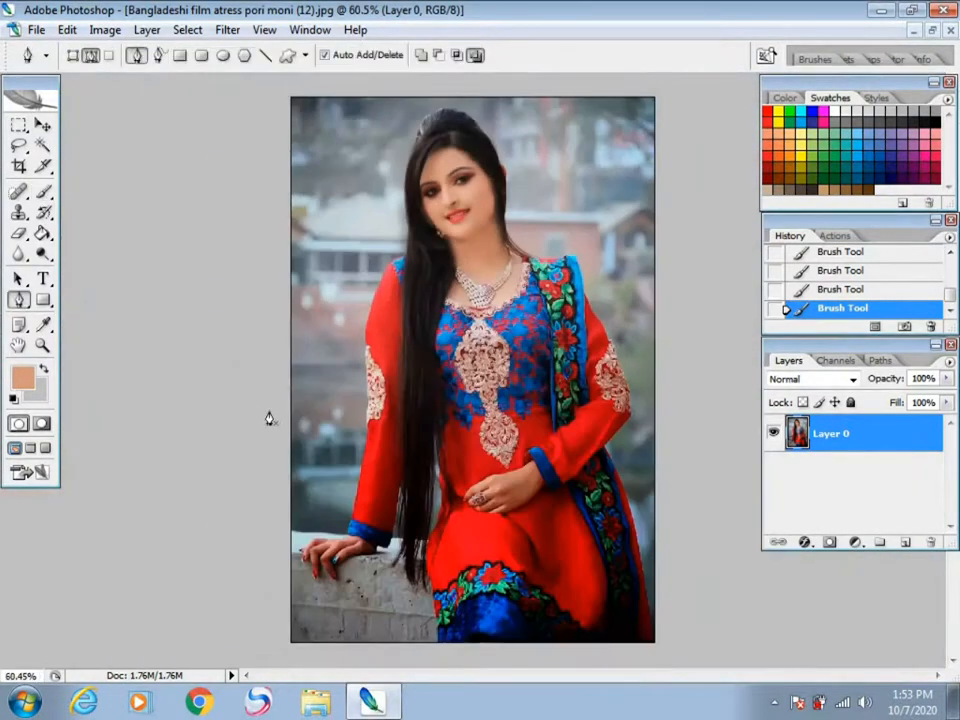
{"action": "scroll", "coordinate": [268, 422], "scroll_direction": "down", "scroll_amount": 1}
{"action": "scroll", "coordinate": [450, 500], "scroll_direction": "up", "scroll_amount": 5}
{"action": "scroll", "coordinate": [428, 505], "scroll_direction": "up", "scroll_amount": 4}
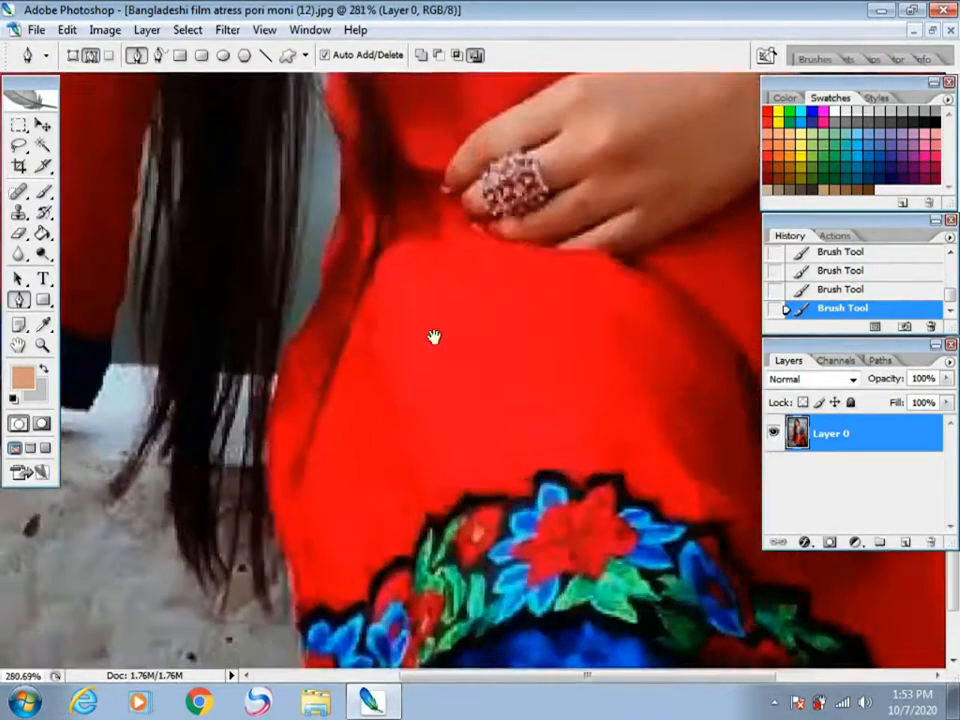
{"action": "left_click_drag", "start_coordinate": [409, 519], "coordinate": [557, 8]}
{"action": "left_click", "coordinate": [462, 666]}
{"action": "left_click", "coordinate": [448, 543]}
{"action": "left_click", "coordinate": [428, 393]}
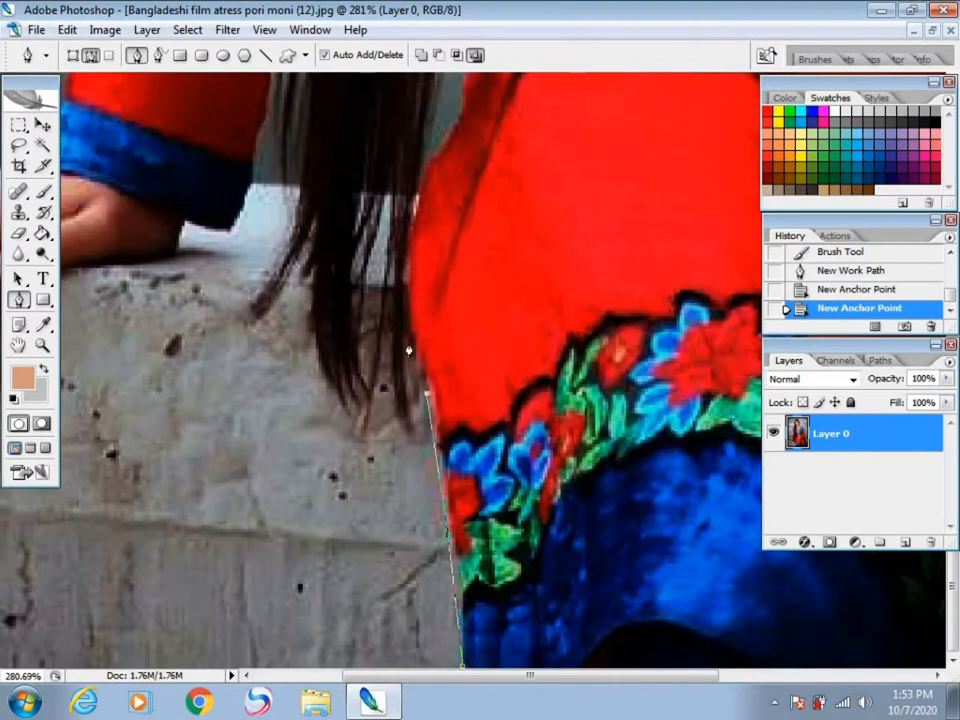
Step: Continue the path around the hair tips nearest the dress, including the narrow gap between the strands
{"action": "left_click", "coordinate": [407, 343]}
{"action": "left_click", "coordinate": [408, 408]}
{"action": "left_click_drag", "start_coordinate": [393, 363], "coordinate": [392, 325]}
{"action": "left_click", "coordinate": [392, 274]}
{"action": "left_click", "coordinate": [387, 192]}
{"action": "left_click", "coordinate": [366, 294]}
{"action": "left_click", "coordinate": [362, 412]}
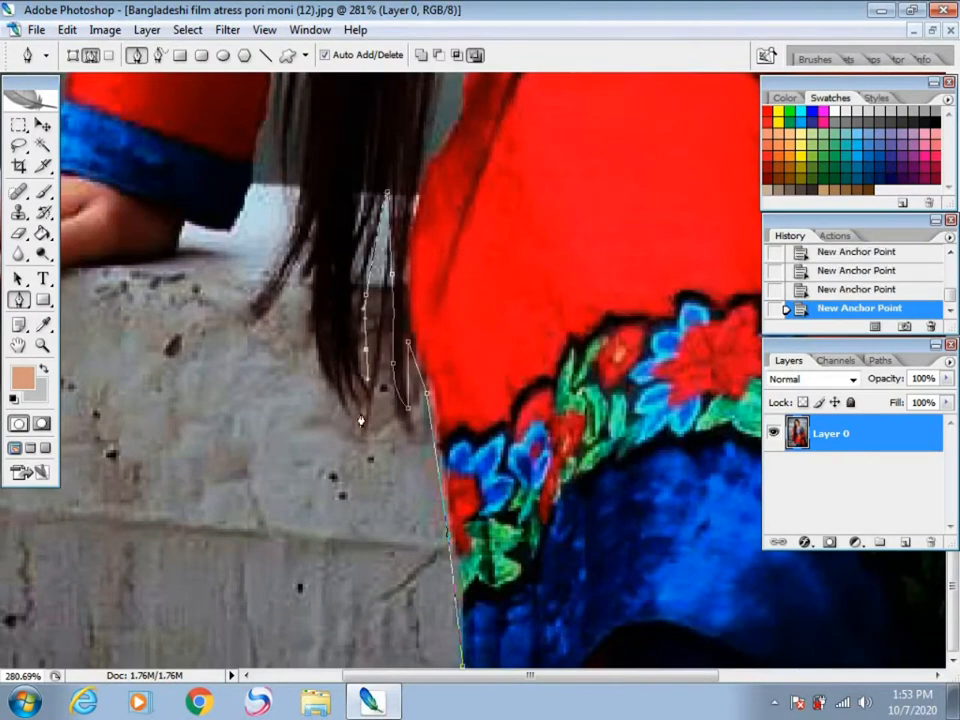
Step: Extend the path around the remaining hair tips and the outlying strand pointing towards the hand
{"action": "left_click", "coordinate": [329, 389]}
{"action": "left_click", "coordinate": [312, 361]}
{"action": "left_click", "coordinate": [311, 319]}
{"action": "left_click", "coordinate": [311, 274]}
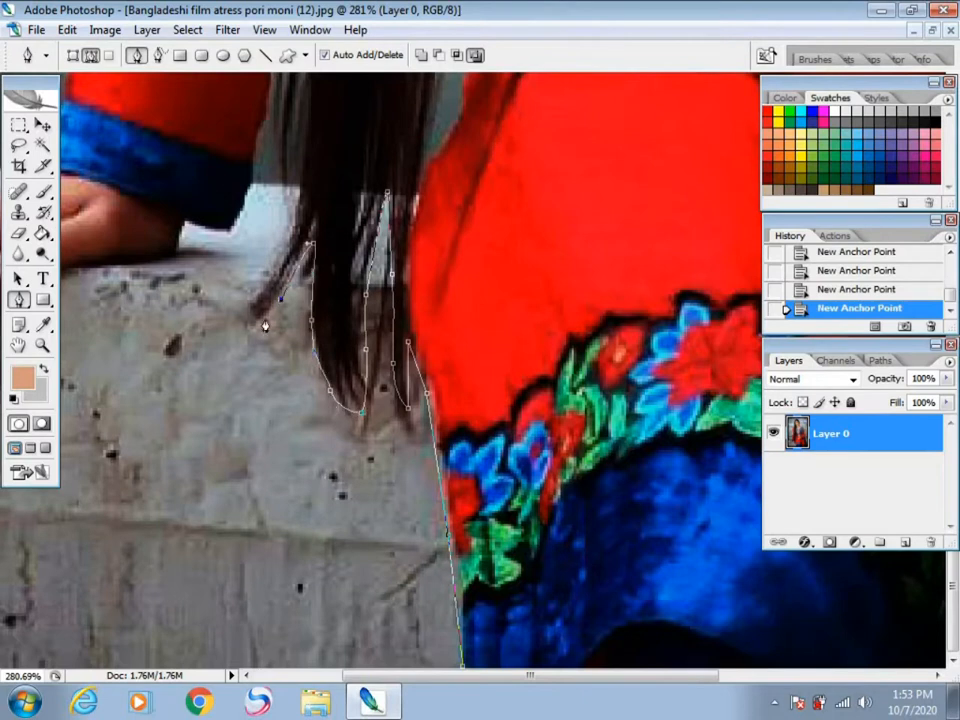
{"action": "left_click_drag", "start_coordinate": [248, 317], "coordinate": [253, 297]}
{"action": "left_click", "coordinate": [302, 200]}
Step: Trace the path around the gap between the hair and the red sleeve, down to the blue cuff
{"action": "key", "text": "space"}
{"action": "left_click_drag", "start_coordinate": [398, 367], "coordinate": [420, 662]}
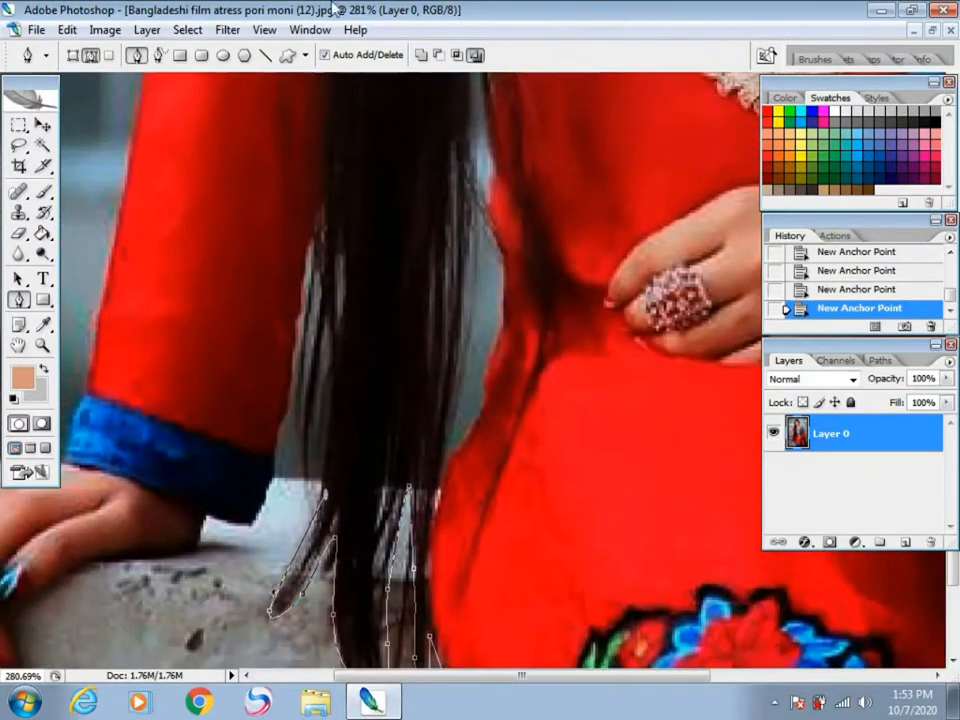
{"action": "left_click", "coordinate": [311, 382]}
{"action": "left_click", "coordinate": [298, 347]}
{"action": "left_click", "coordinate": [290, 348]}
{"action": "left_click", "coordinate": [280, 436]}
{"action": "left_click", "coordinate": [276, 481]}
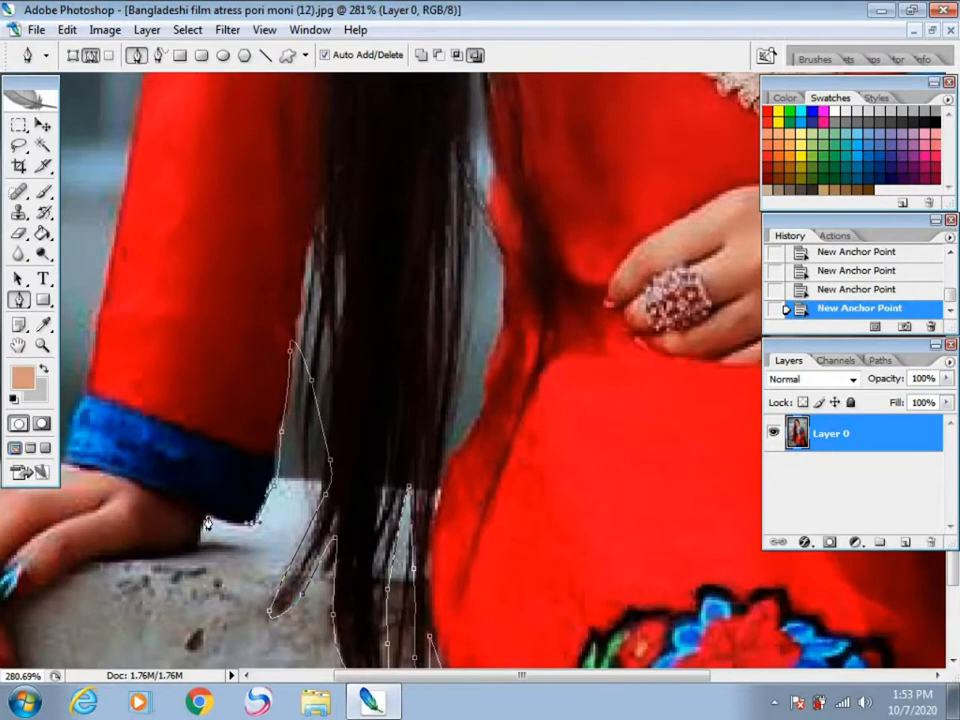
Step: Continue the path beneath the cuff, along the underside of the hand and around the fingertips on the wall
{"action": "key", "text": "space"}
{"action": "left_click_drag", "start_coordinate": [210, 525], "coordinate": [384, 270]}
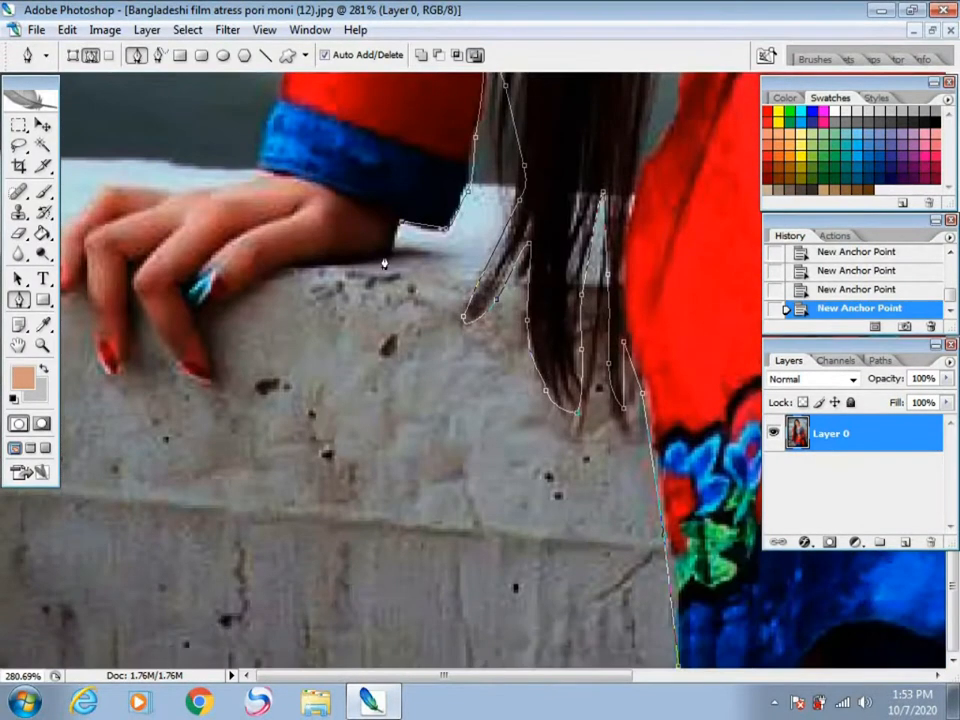
{"action": "left_click", "coordinate": [267, 273]}
{"action": "left_click", "coordinate": [237, 285]}
{"action": "left_click", "coordinate": [209, 379]}
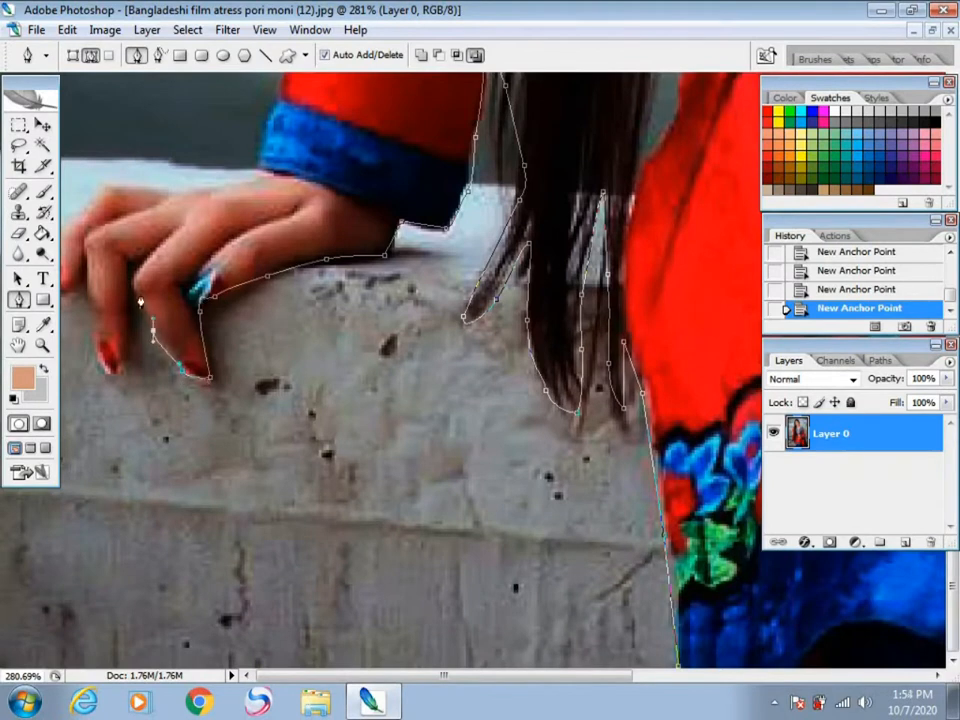
{"action": "left_click", "coordinate": [124, 344]}
{"action": "left_click_drag", "start_coordinate": [85, 272], "coordinate": [63, 628]}
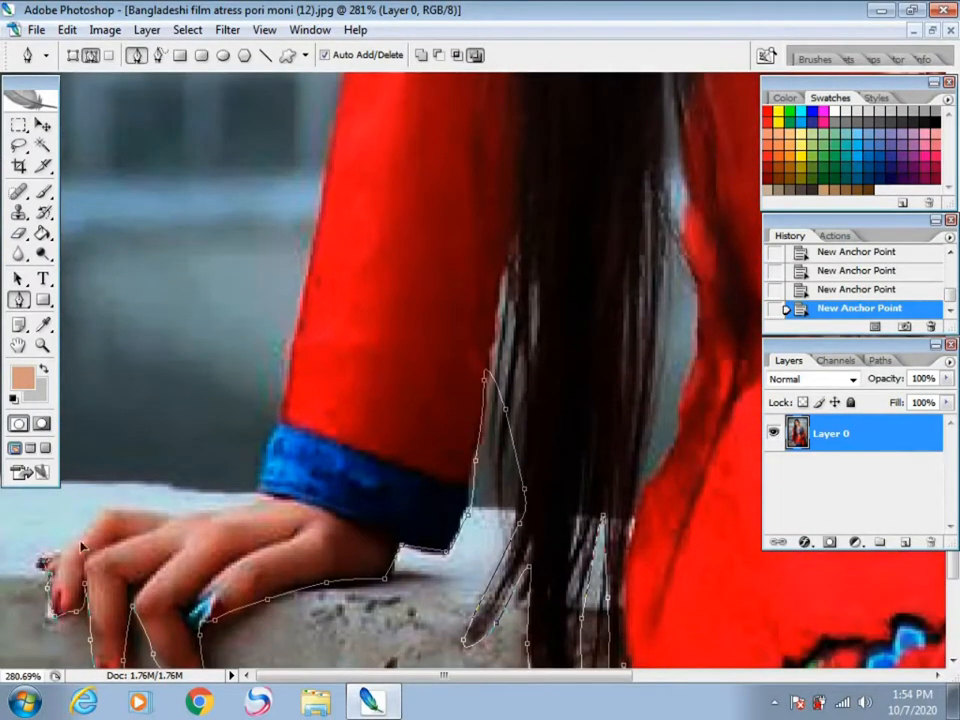
Step: Continue the path over the back of the hand resting on the wall, around the blue cuff and up the lower sleeve
{"action": "left_click", "coordinate": [111, 509]}
{"action": "left_click", "coordinate": [253, 492]}
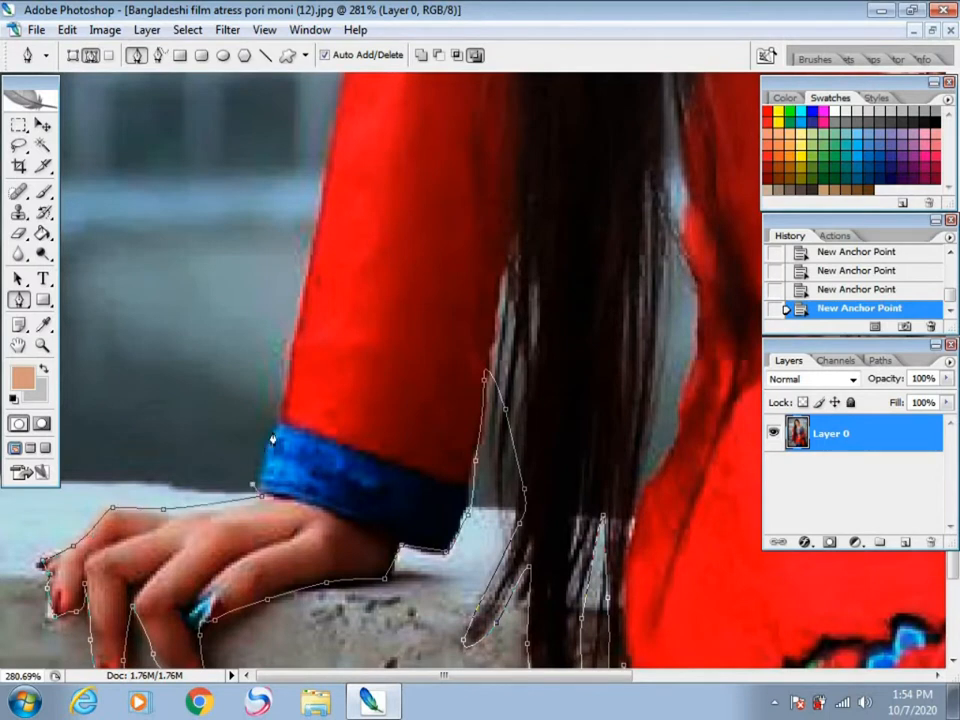
{"action": "left_click", "coordinate": [310, 243]}
{"action": "left_click", "coordinate": [338, 93]}
Step: Extend the path up the outer edge of the same sleeve, past the lace elbow patch to just below the shoulder
{"action": "left_click_drag", "start_coordinate": [338, 93], "coordinate": [134, 591]}
{"action": "left_click", "coordinate": [147, 492]}
{"action": "left_click", "coordinate": [148, 410]}
{"action": "left_click", "coordinate": [157, 337]}
{"action": "left_click", "coordinate": [140, 187]}
{"action": "left_click", "coordinate": [138, 114]}
{"action": "left_click_drag", "start_coordinate": [158, 175], "coordinate": [222, 683]}
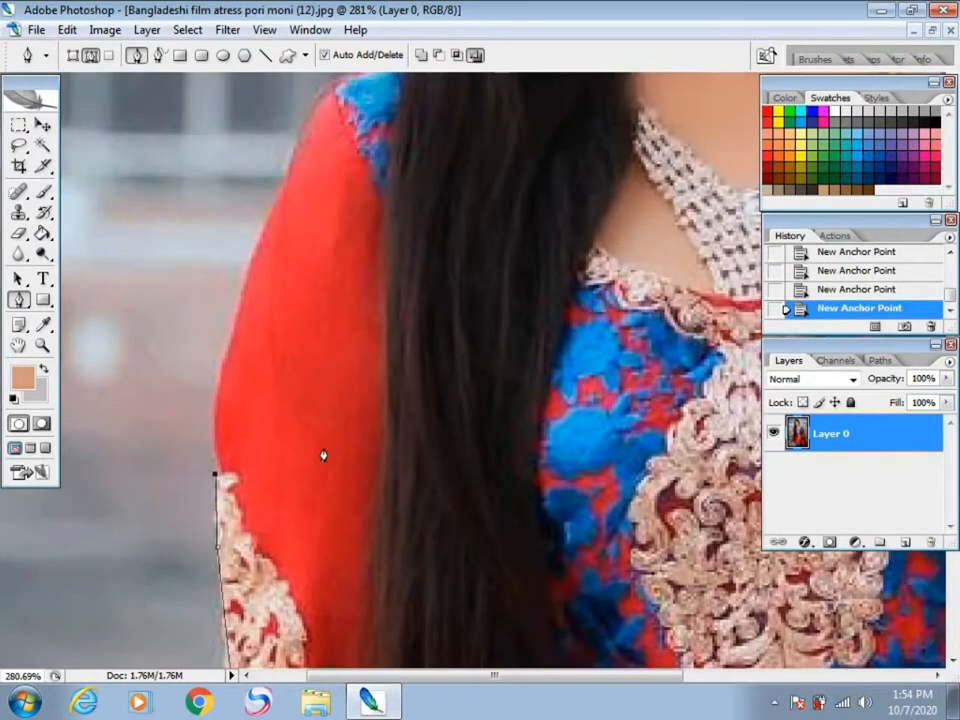
{"action": "left_click_drag", "start_coordinate": [233, 315], "coordinate": [237, 296]}
{"action": "left_click", "coordinate": [305, 115]}
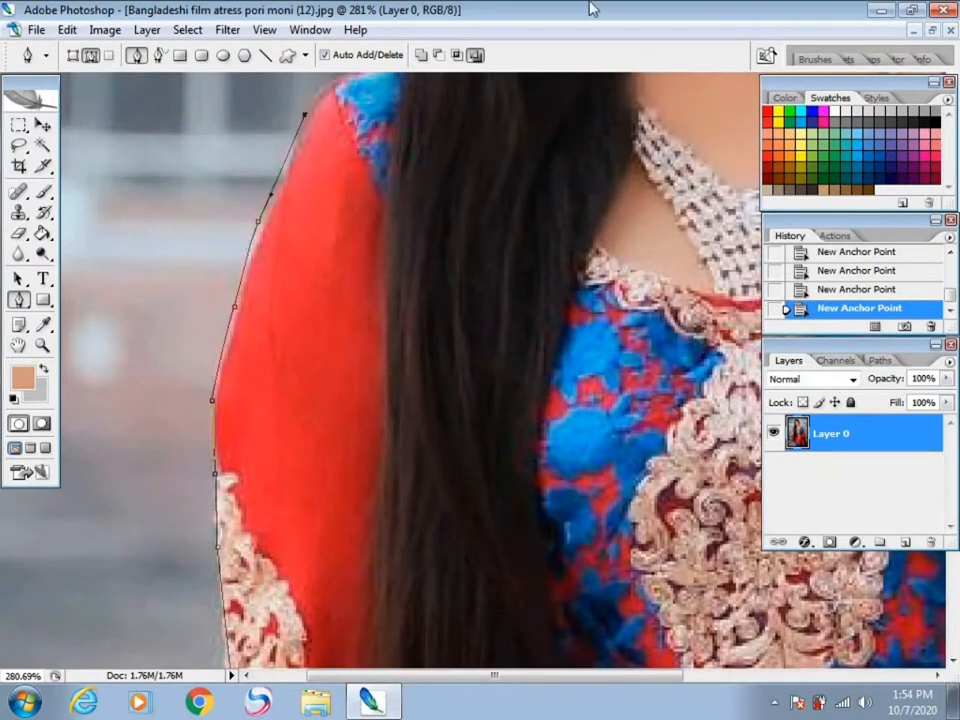
Step: Trace the path over the blue shoulder patch, up the outer edge of the long hair and over the crown
{"action": "left_click_drag", "start_coordinate": [397, 217], "coordinate": [136, 530]}
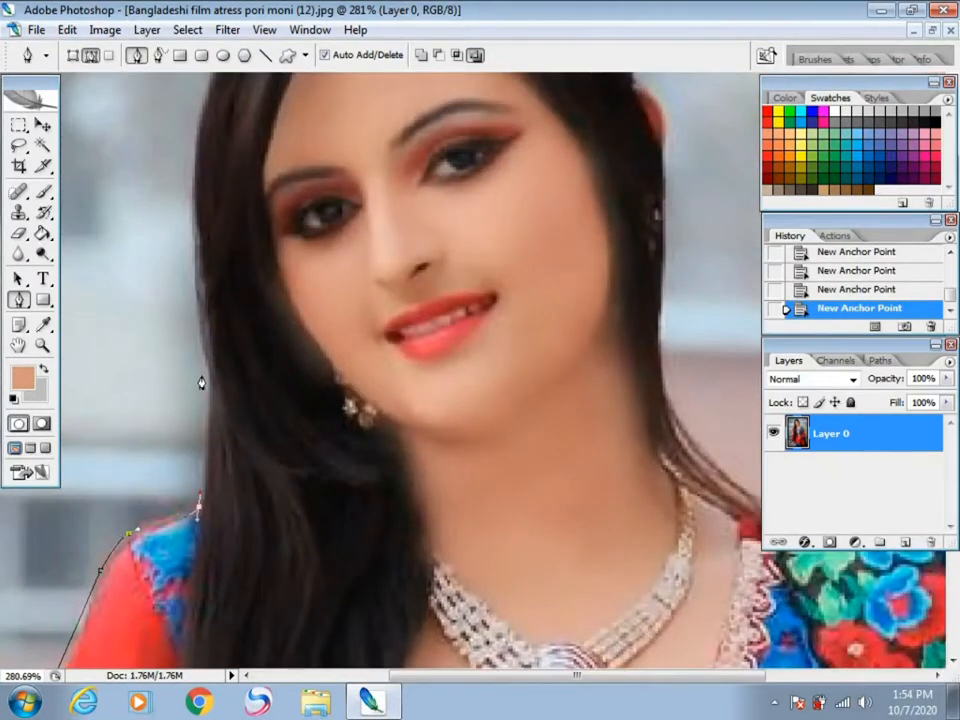
{"action": "left_click_drag", "start_coordinate": [205, 375], "coordinate": [204, 347]}
{"action": "left_click_drag", "start_coordinate": [191, 245], "coordinate": [191, 230]}
{"action": "left_click_drag", "start_coordinate": [200, 118], "coordinate": [133, 372]}
{"action": "left_click", "coordinate": [131, 324]}
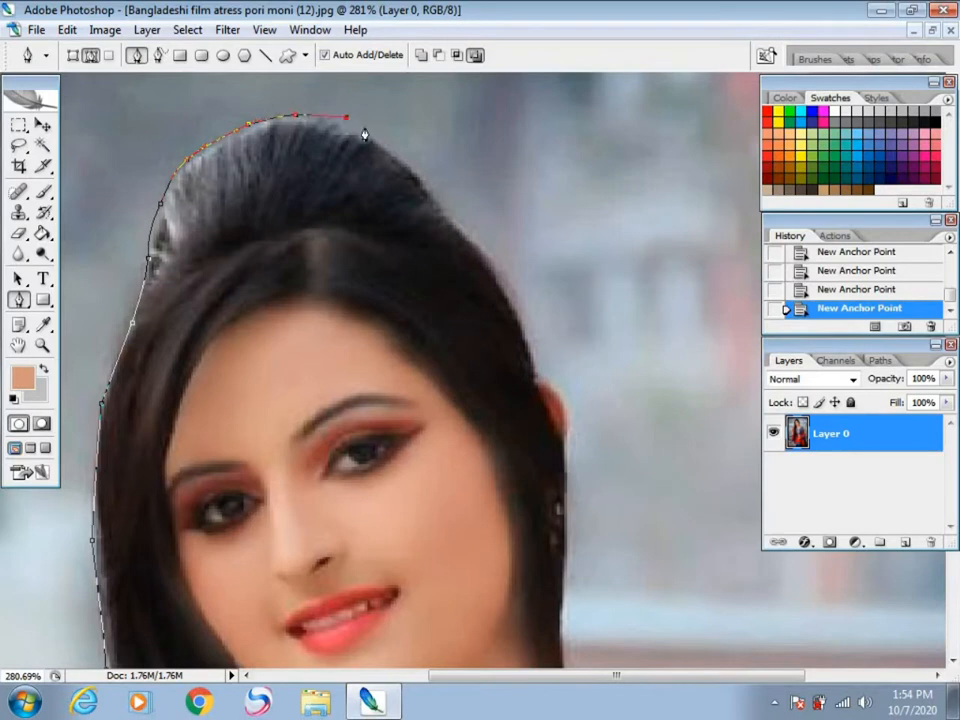
Step: Continue the path down the other side of the raised hair and around the exposed ear
{"action": "left_click_drag", "start_coordinate": [431, 188], "coordinate": [438, 196]}
{"action": "left_click_drag", "start_coordinate": [478, 242], "coordinate": [487, 255]}
{"action": "left_click_drag", "start_coordinate": [520, 323], "coordinate": [528, 340]}
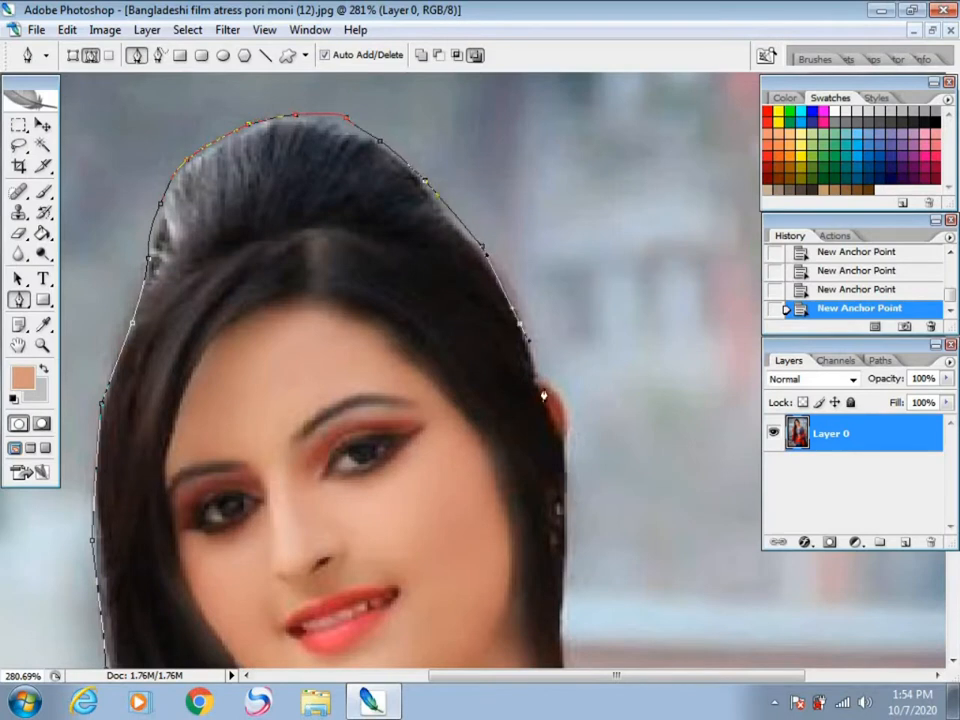
{"action": "left_click", "coordinate": [566, 456]}
Step: Extend the path from the ear down the hair beside the neck and onto the shoulder with the floral scarf
{"action": "key", "text": "space"}
{"action": "left_click_drag", "start_coordinate": [570, 479], "coordinate": [504, 197]}
{"action": "left_click", "coordinate": [500, 347]}
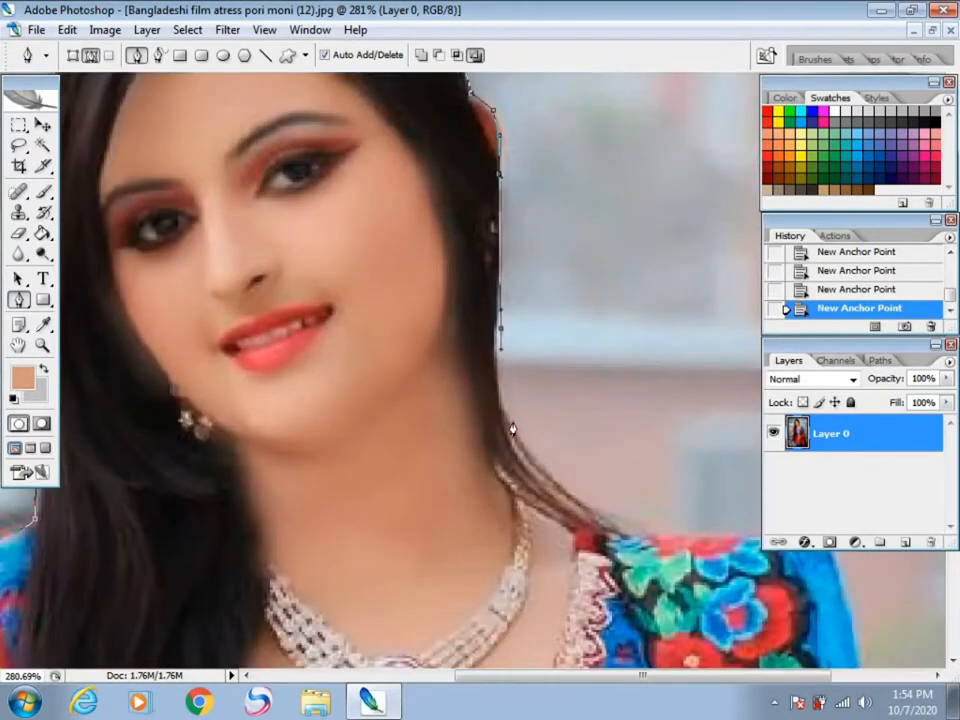
{"action": "left_click_drag", "start_coordinate": [520, 432], "coordinate": [549, 460]}
{"action": "left_click_drag", "start_coordinate": [585, 500], "coordinate": [643, 525]}
{"action": "left_click_drag", "start_coordinate": [706, 537], "coordinate": [376, 143]}
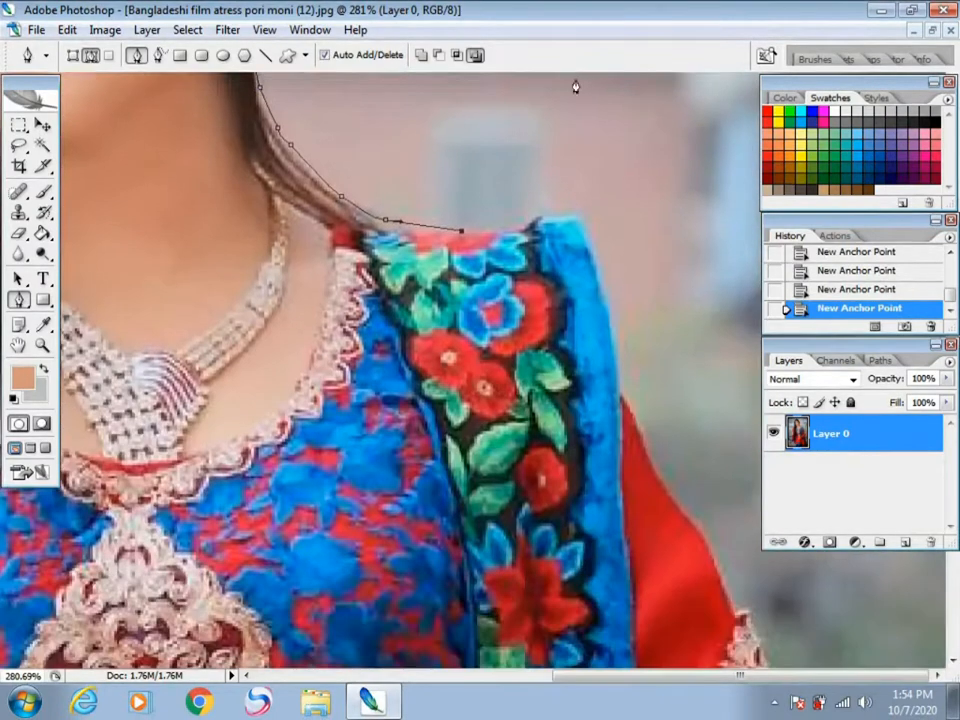
Step: Trace the path around the blue-edged scarf on the shoulder and down the red upper sleeve to the lace
{"action": "left_click_drag", "start_coordinate": [530, 213], "coordinate": [545, 214]}
{"action": "left_click", "coordinate": [581, 214]}
{"action": "left_click", "coordinate": [610, 325]}
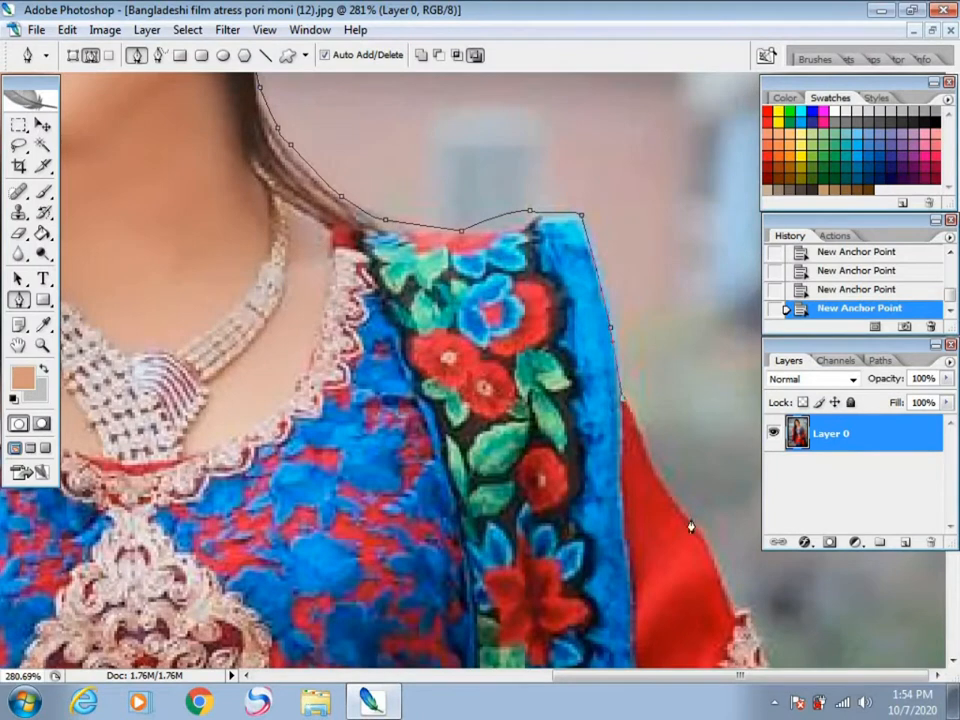
{"action": "left_click_drag", "start_coordinate": [734, 604], "coordinate": [523, 240]}
Step: Continue the path along the lace elbow patch of the bent arm to the tip of the elbow
{"action": "scroll", "coordinate": [538, 272], "scroll_direction": "down", "scroll_amount": 4}
{"action": "scroll", "coordinate": [540, 279], "scroll_direction": "down", "scroll_amount": 1}
{"action": "scroll", "coordinate": [714, 374], "scroll_direction": "up", "scroll_amount": 2}
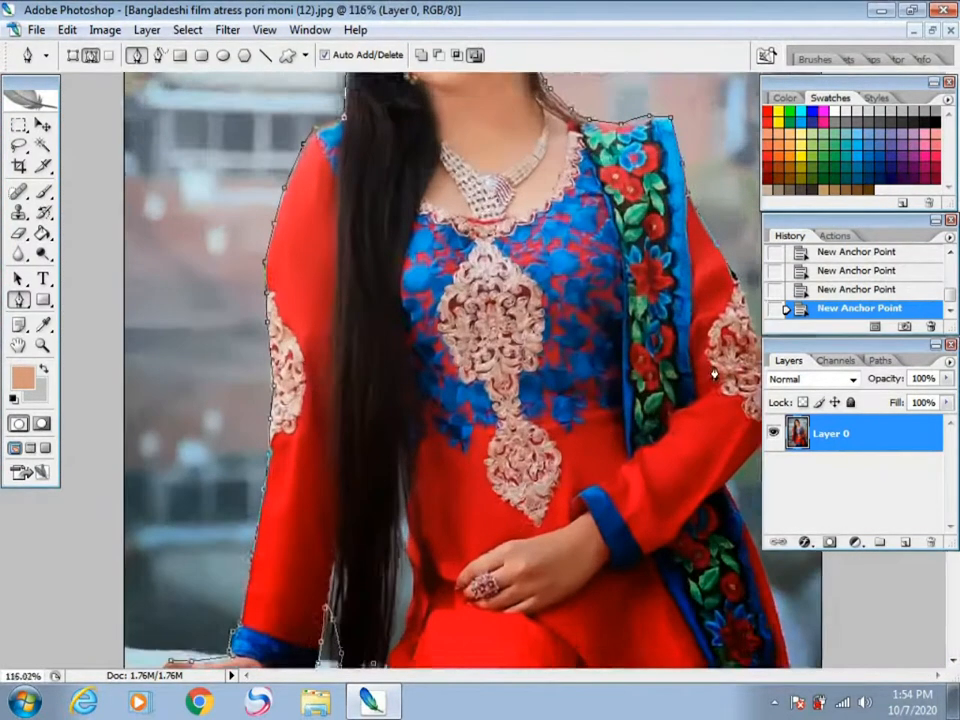
{"action": "left_click_drag", "start_coordinate": [638, 392], "coordinate": [583, 616]}
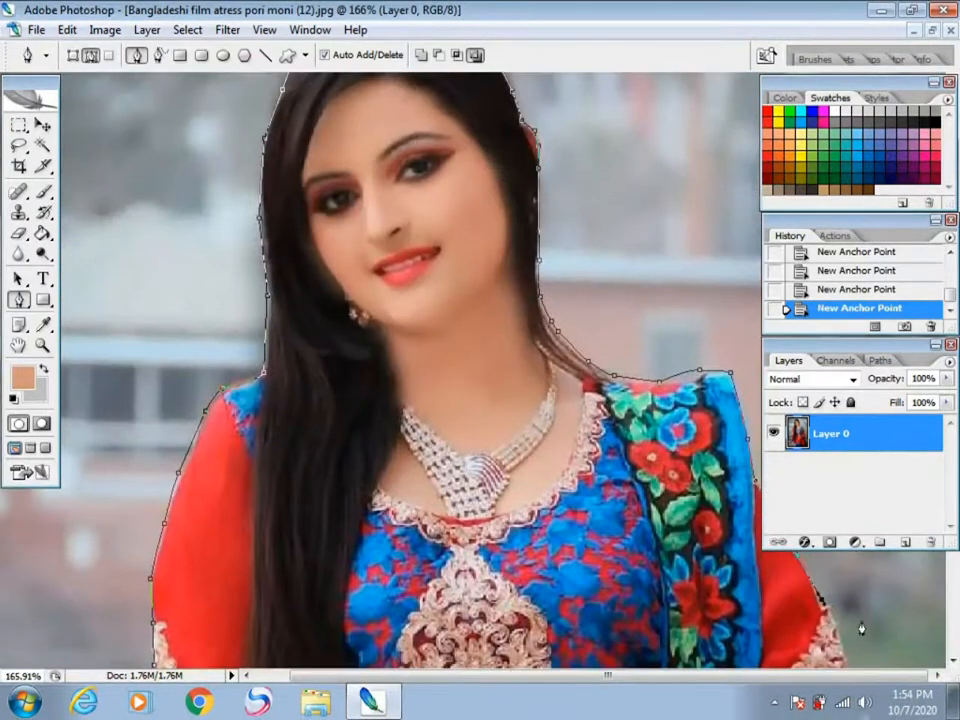
{"action": "scroll", "coordinate": [840, 652], "scroll_direction": "down", "scroll_amount": 3}
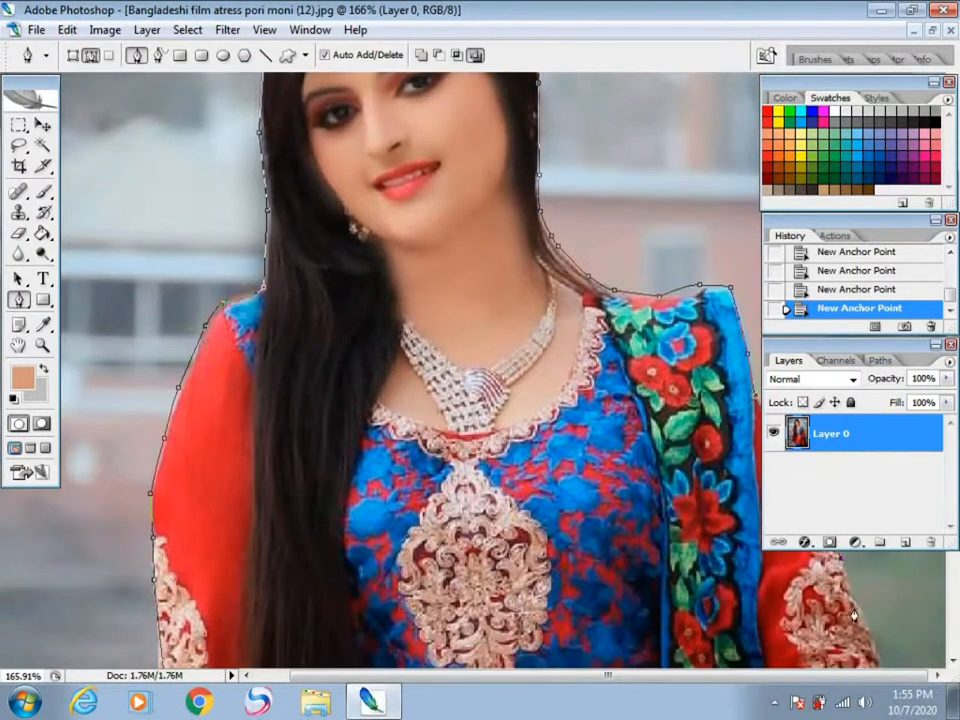
{"action": "scroll", "coordinate": [853, 586], "scroll_direction": "down", "scroll_amount": 2}
{"action": "scroll", "coordinate": [796, 628], "scroll_direction": "down", "scroll_amount": 2}
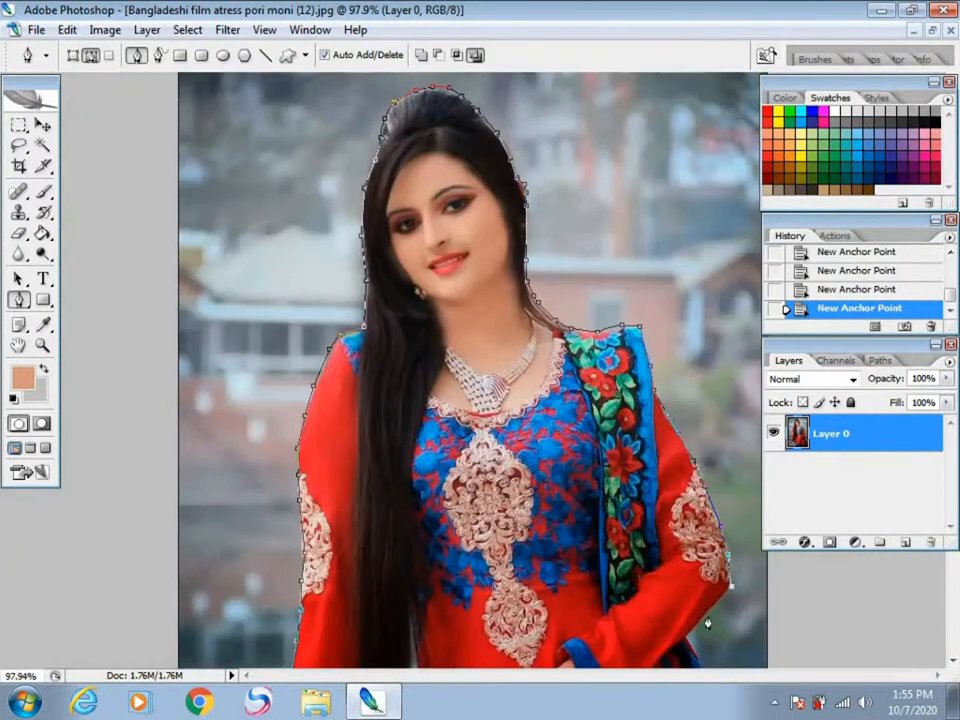
Step: Extend the path under the elbow and down the outer edge of the scarf and dress to the photo's lower corner
{"action": "left_click_drag", "start_coordinate": [699, 636], "coordinate": [700, 231]}
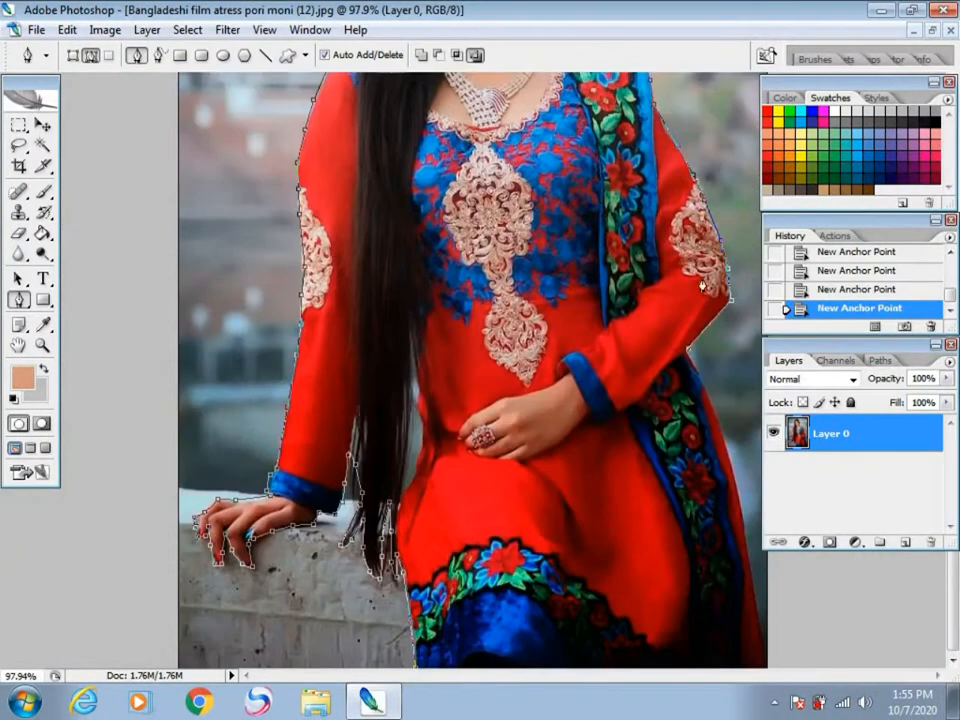
{"action": "scroll", "coordinate": [712, 400], "scroll_direction": "up", "scroll_amount": 1}
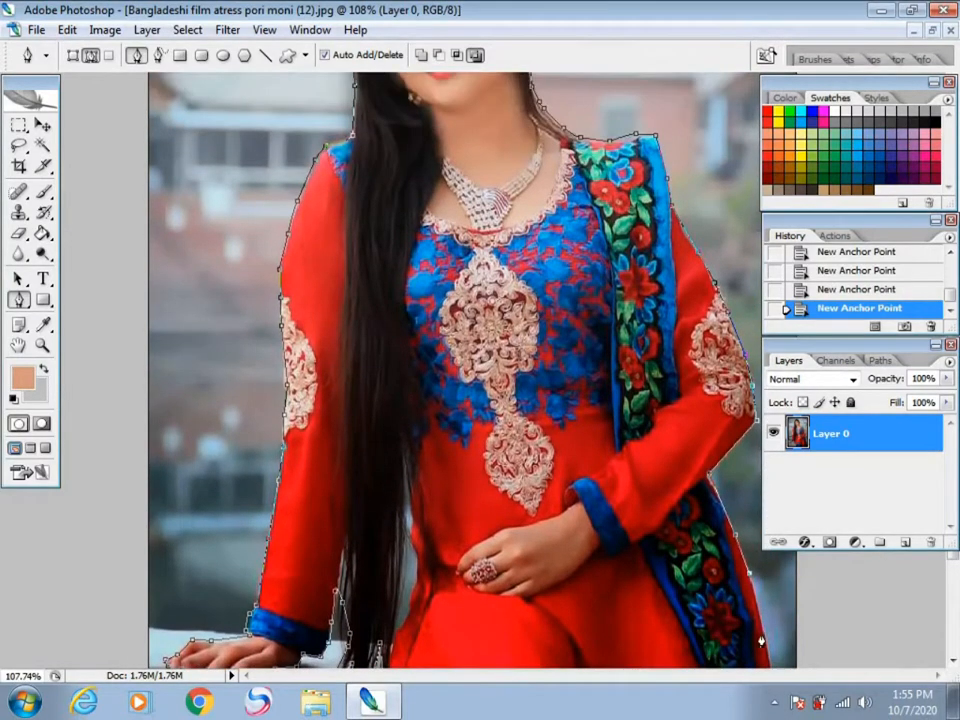
{"action": "scroll", "coordinate": [765, 648], "scroll_direction": "down", "scroll_amount": 3}
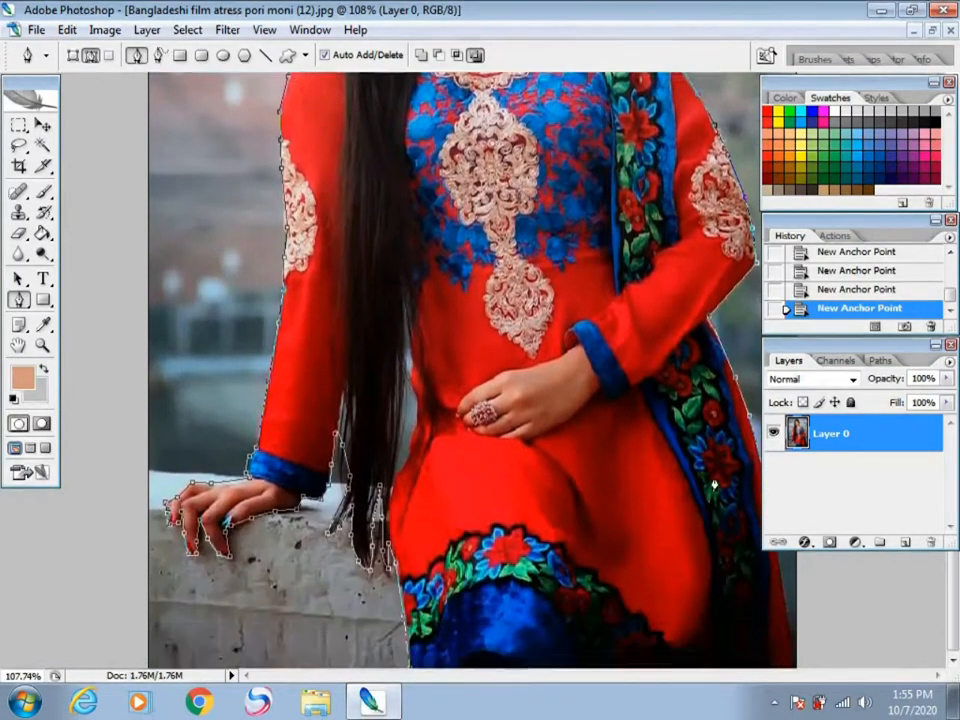
{"action": "scroll", "coordinate": [748, 575], "scroll_direction": "down", "scroll_amount": 1}
{"action": "scroll", "coordinate": [706, 432], "scroll_direction": "down", "scroll_amount": 2}
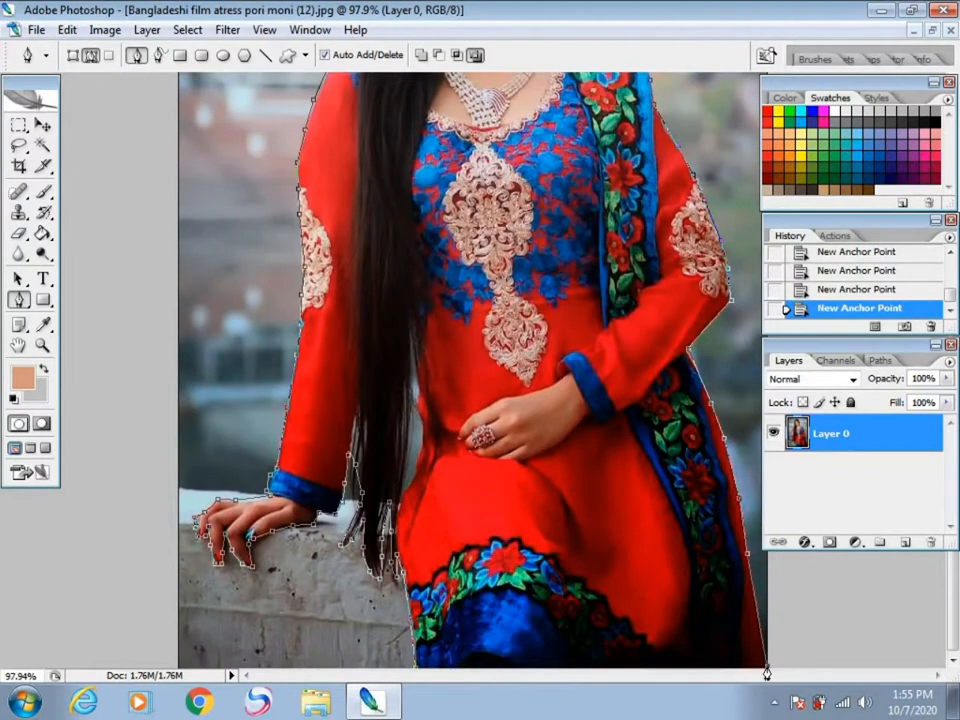
Step: Close the path at its starting point, with the last segment running just outside the photo's lower edge
{"action": "scroll", "coordinate": [690, 564], "scroll_direction": "down", "scroll_amount": 4}
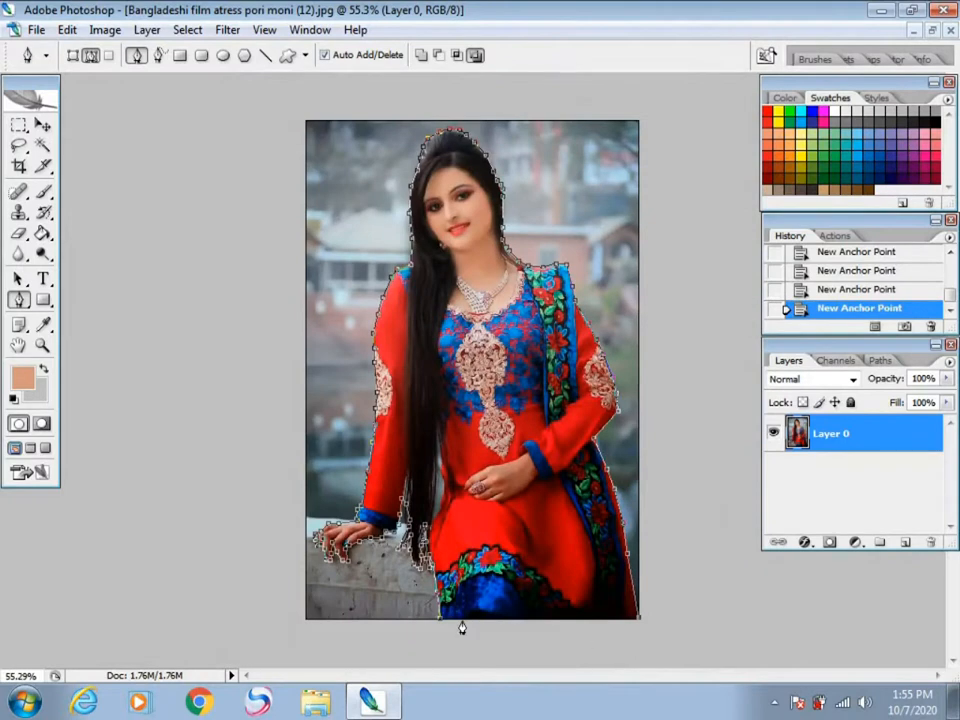
{"action": "left_click", "coordinate": [441, 622]}
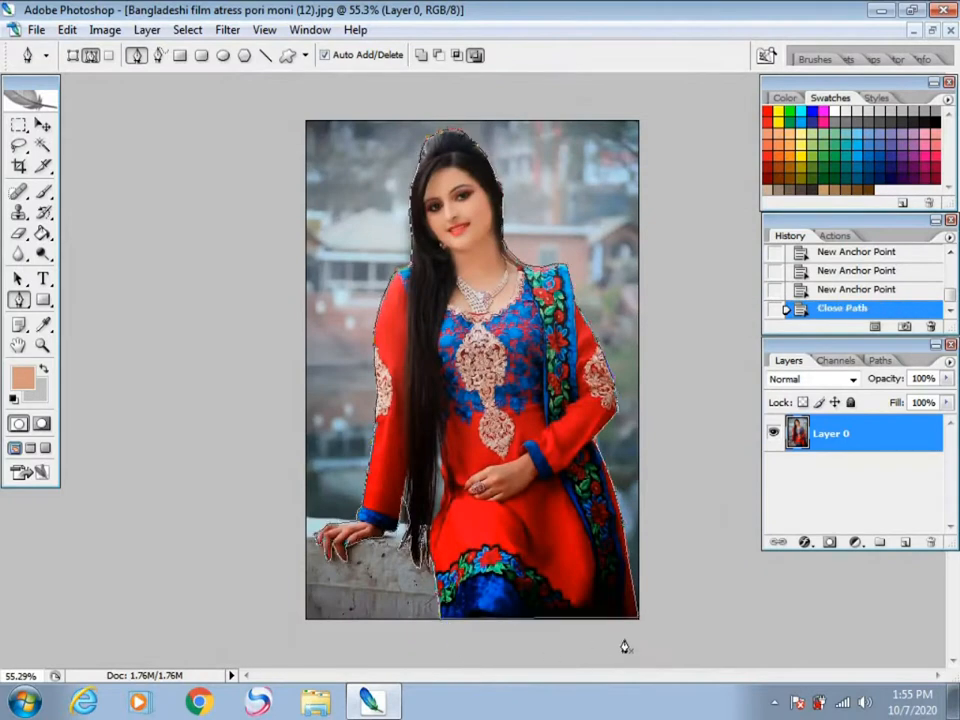
{"action": "left_click", "coordinate": [828, 290]}
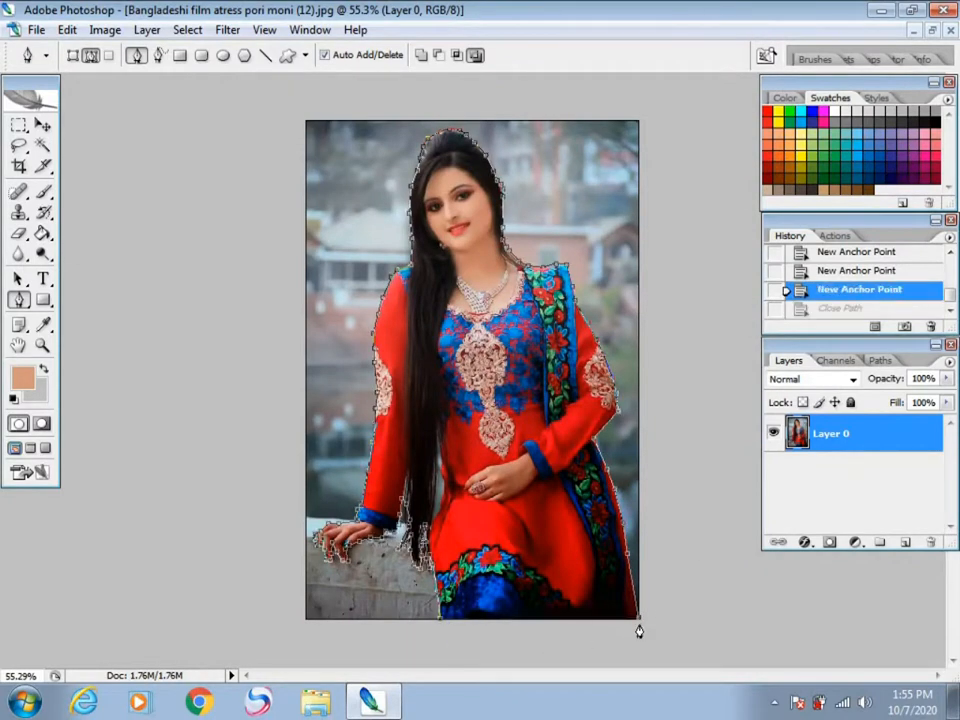
{"action": "left_click", "coordinate": [639, 621]}
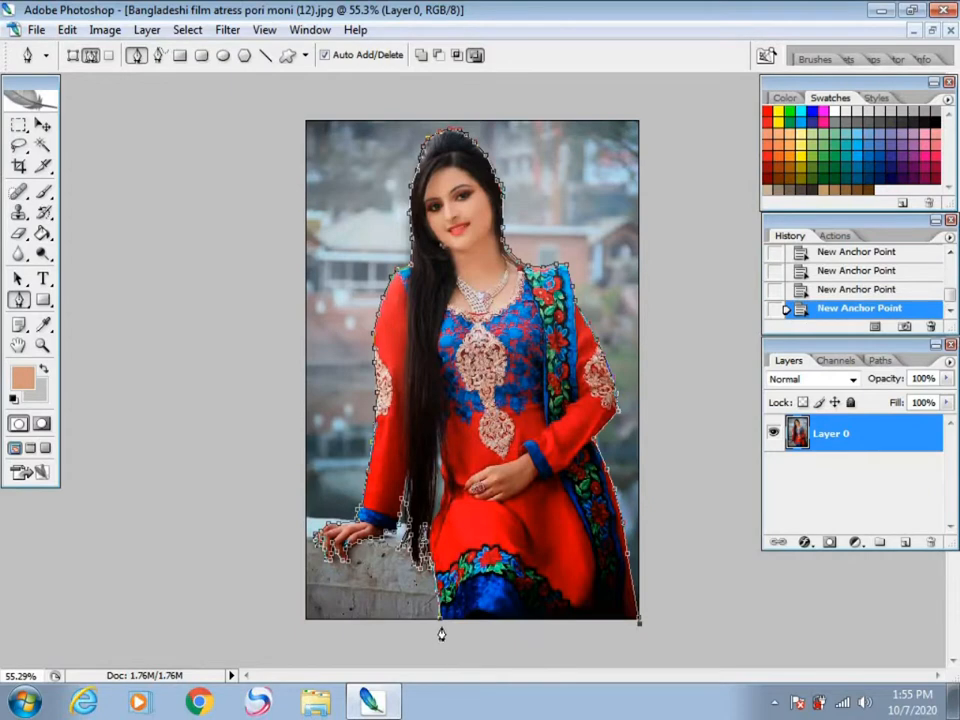
{"action": "left_click", "coordinate": [449, 634]}
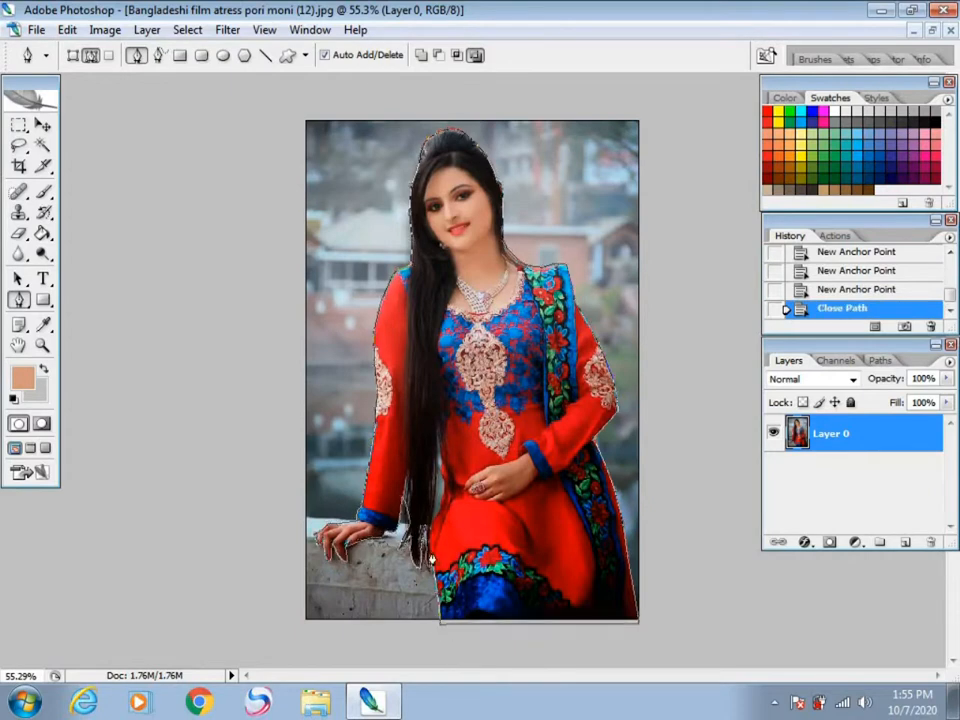
Step: Draw a second closed path around the background gap between the long hair and the waist of the dress
{"action": "scroll", "coordinate": [419, 444], "scroll_direction": "up", "scroll_amount": 5}
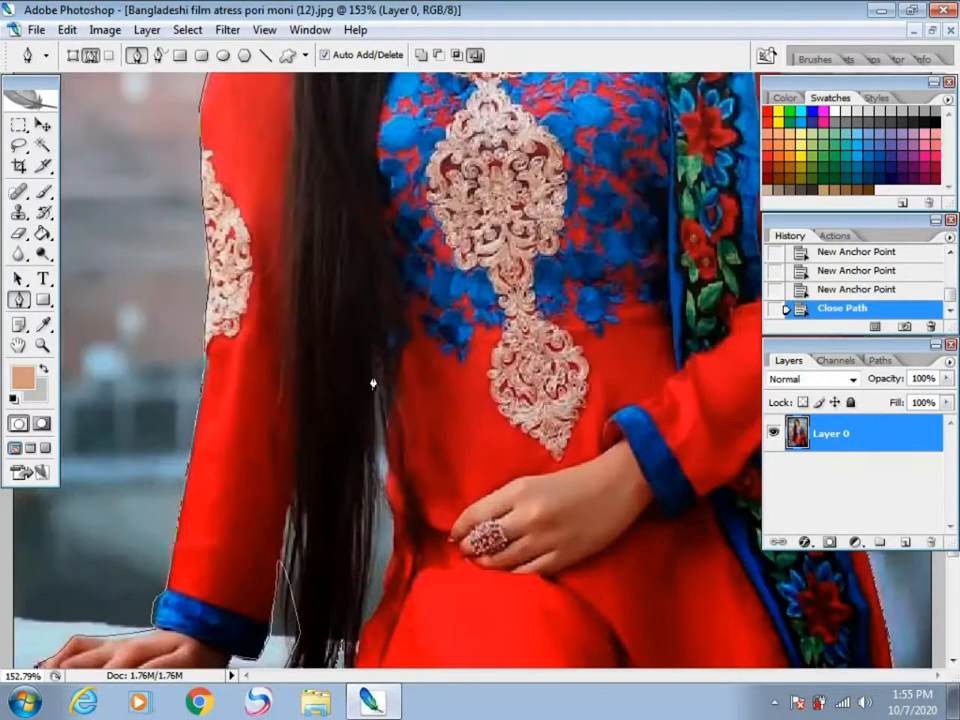
{"action": "left_click", "coordinate": [372, 377]}
{"action": "left_click", "coordinate": [365, 562]}
{"action": "left_click", "coordinate": [362, 618]}
{"action": "left_click", "coordinate": [374, 608]}
{"action": "left_click", "coordinate": [383, 582]}
{"action": "left_click", "coordinate": [388, 552]}
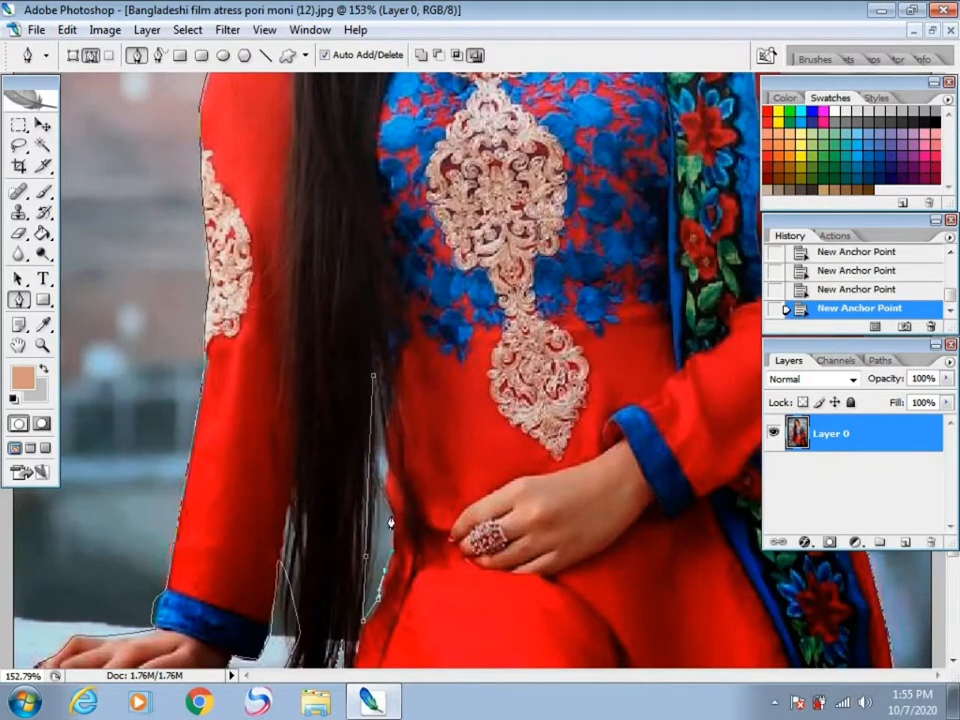
{"action": "left_click", "coordinate": [374, 381]}
{"action": "scroll", "coordinate": [369, 396], "scroll_direction": "down", "scroll_amount": 5}
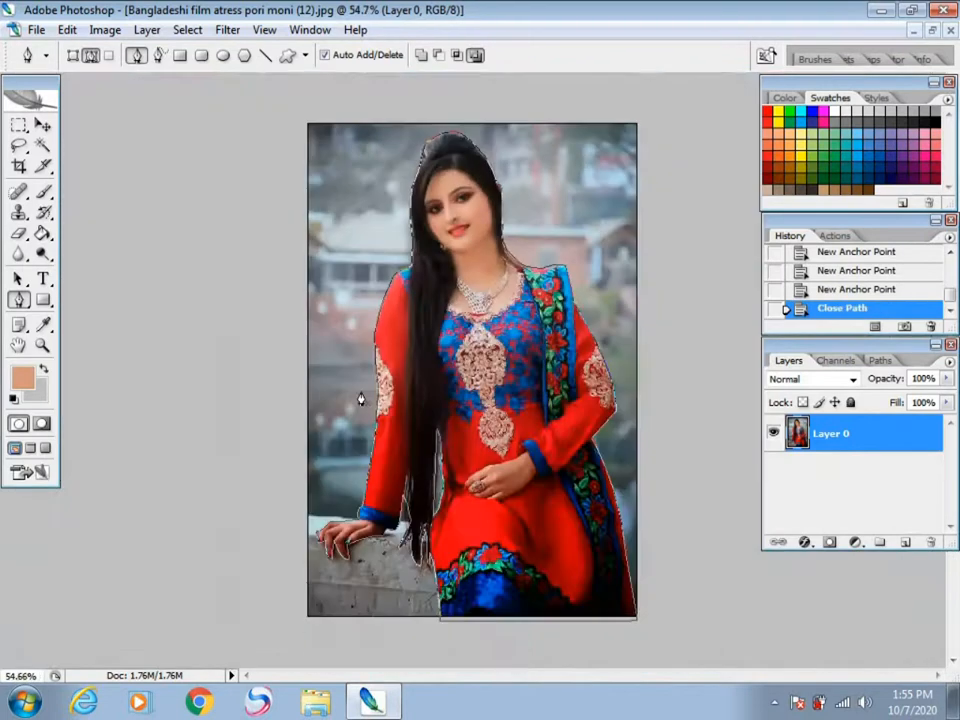
Step: Convert the paths into a selection and invert it so that the background is selected
{"action": "right_click", "coordinate": [499, 240]}
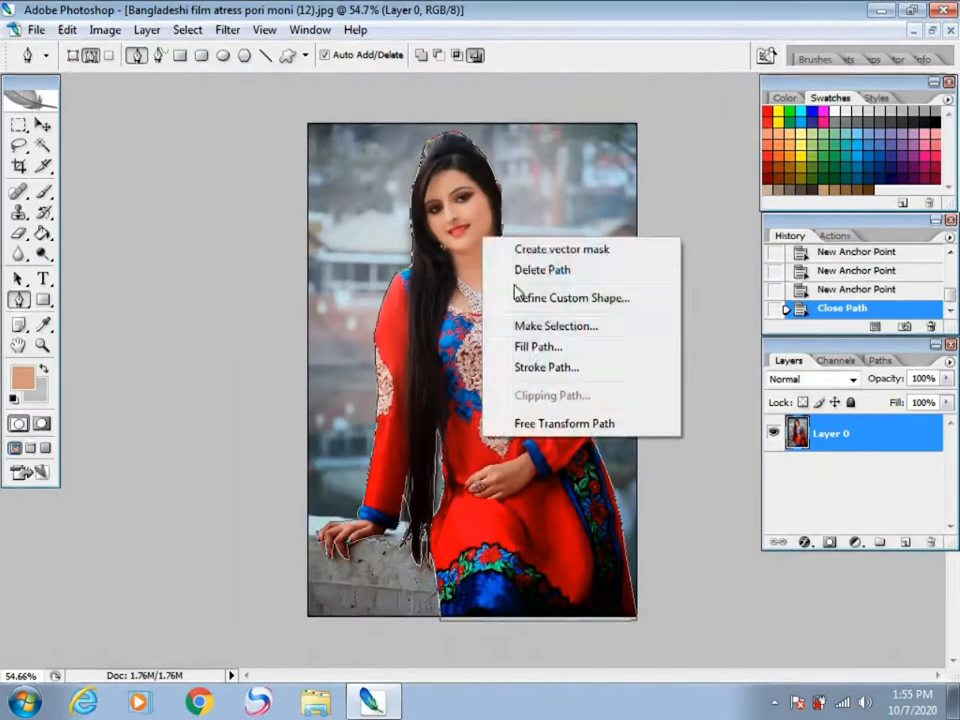
{"action": "left_click", "coordinate": [538, 326]}
{"action": "left_click", "coordinate": [566, 202]}
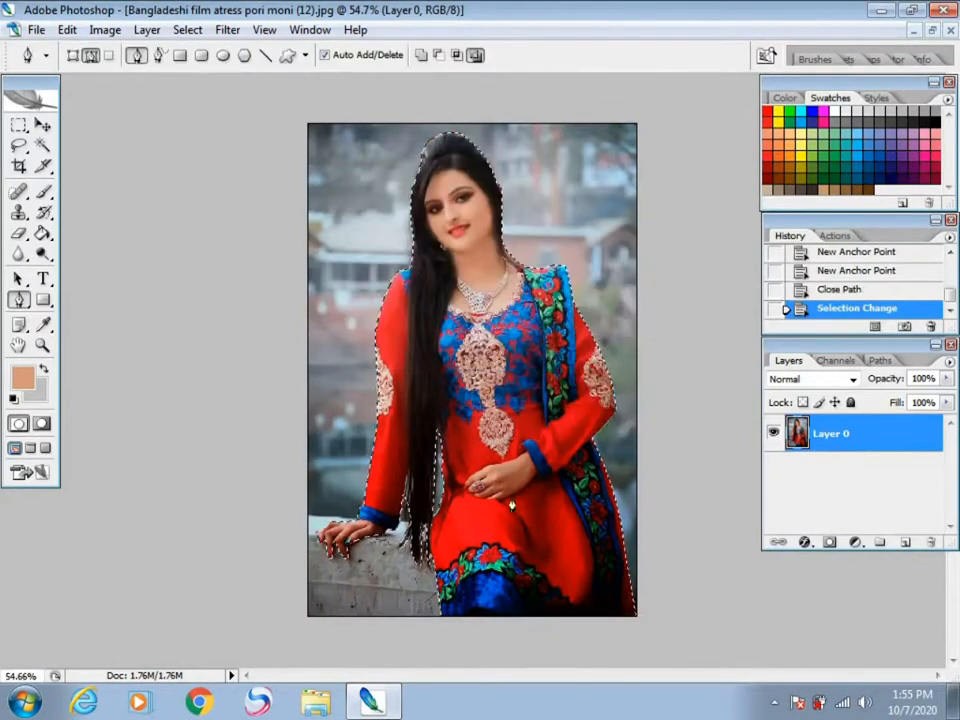
{"action": "left_click", "coordinate": [187, 29]}
{"action": "left_click", "coordinate": [204, 101]}
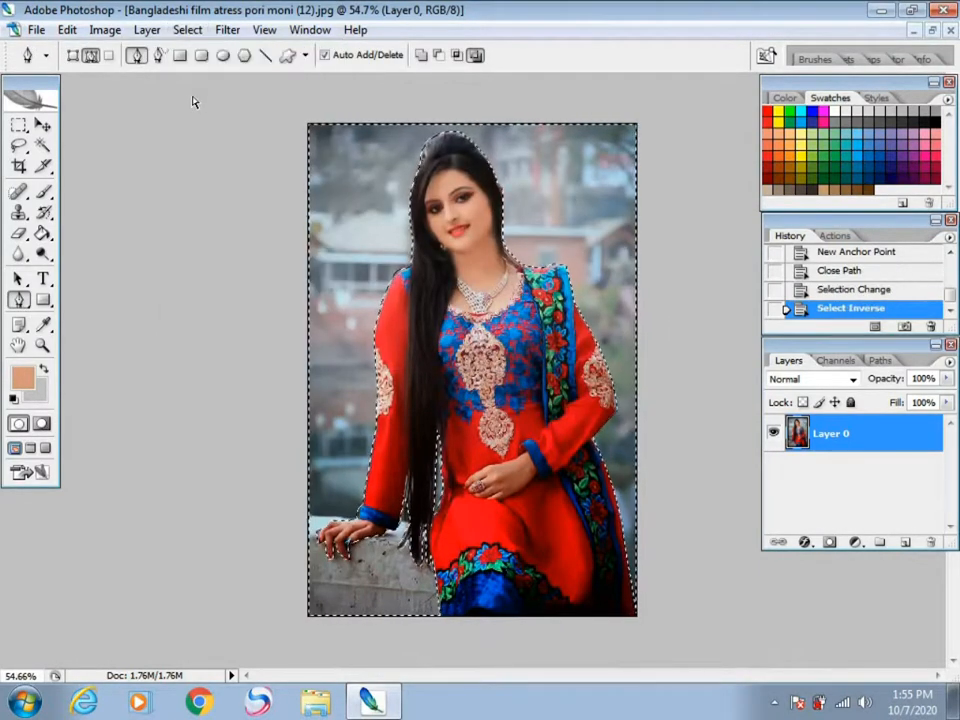
Step: Apply Hue/Saturation to the selected background with hue +4 and saturation +63
{"action": "key", "text": "ctrl+u"}
{"action": "left_click_drag", "start_coordinate": [204, 264], "coordinate": [71, 174]}
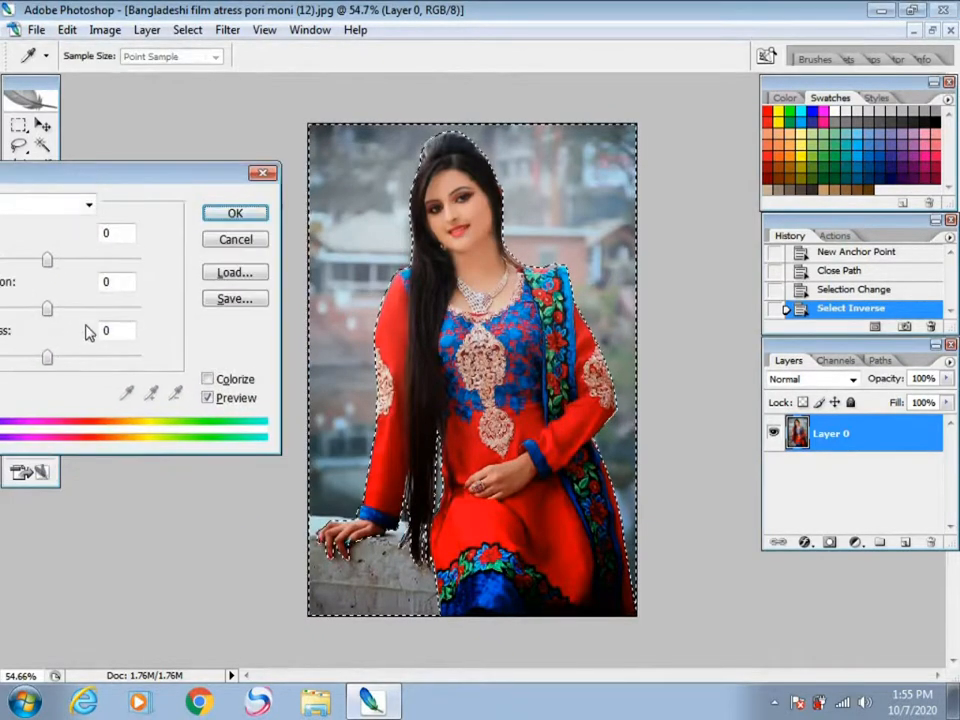
{"action": "left_click", "coordinate": [93, 310]}
{"action": "left_click", "coordinate": [115, 310]}
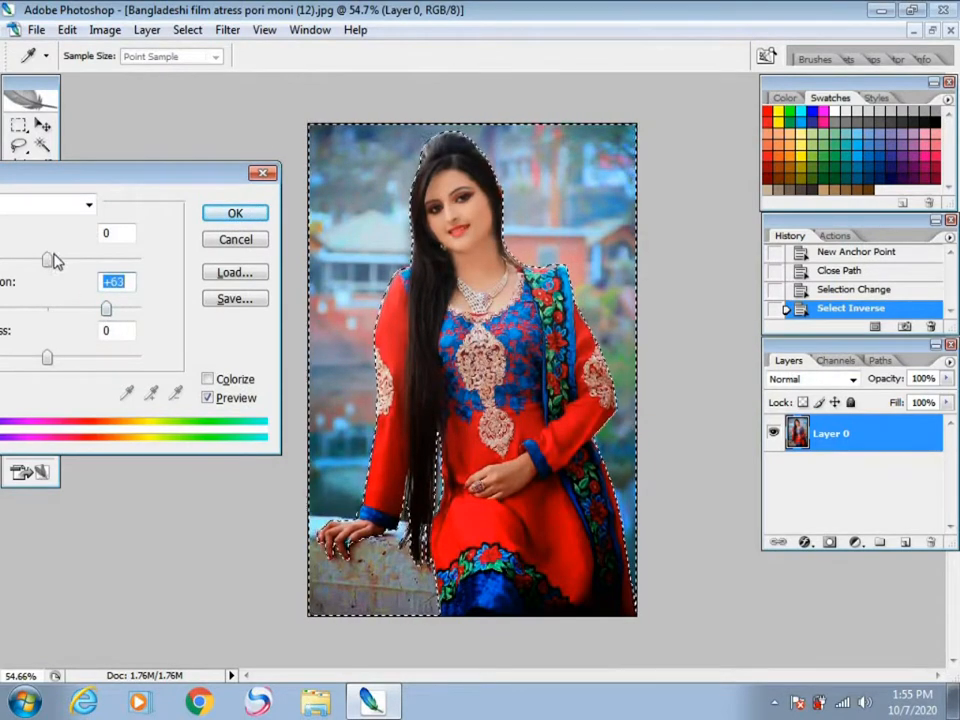
{"action": "mouse_move", "coordinate": [47, 259]}
{"action": "left_mouse_down"}
{"action": "mouse_move", "coordinate": [65, 262]}
{"action": "mouse_move", "coordinate": [38, 268]}
{"action": "mouse_move", "coordinate": [51, 272]}
{"action": "left_mouse_up"}
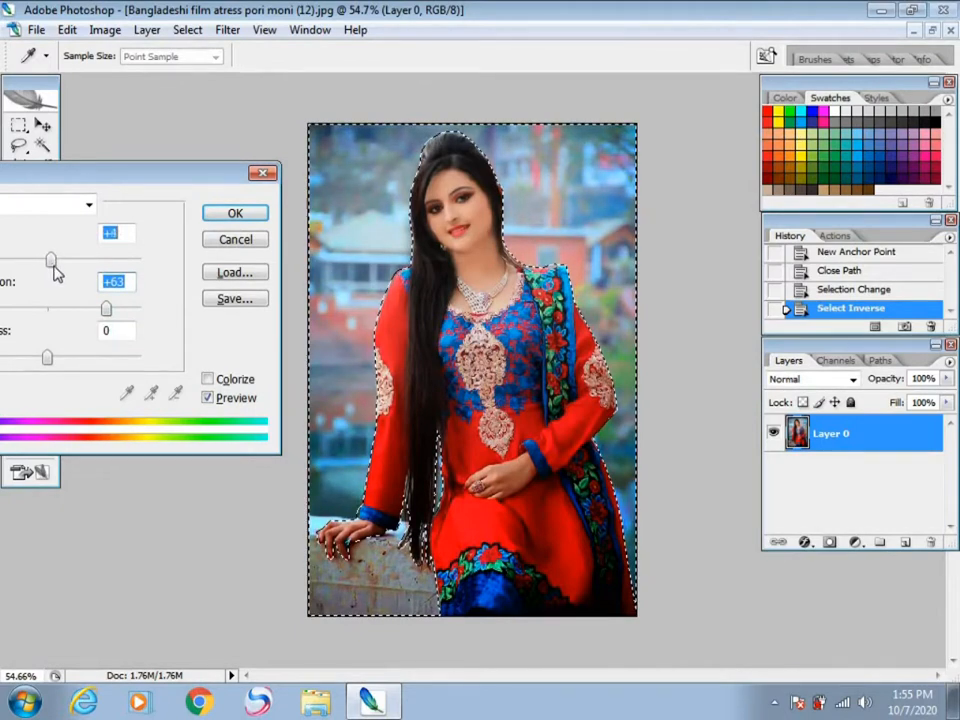
{"action": "left_click", "coordinate": [214, 216]}
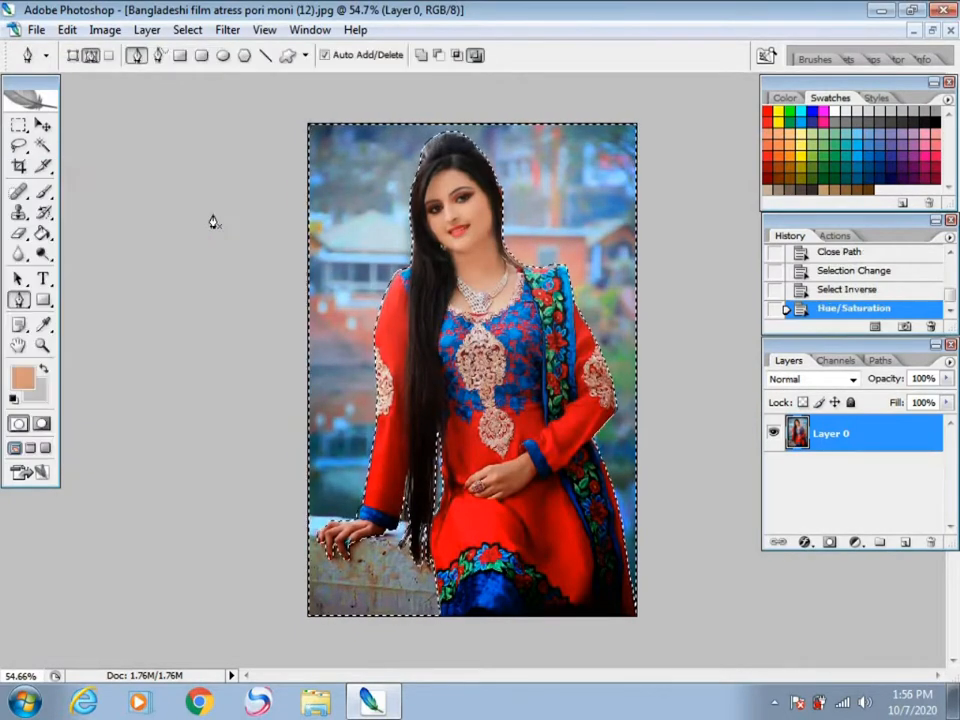
Step: Brighten the selected background with an RGB Curves adjustment, raising input 118 to output 138
{"action": "key", "text": "ctrl+m"}
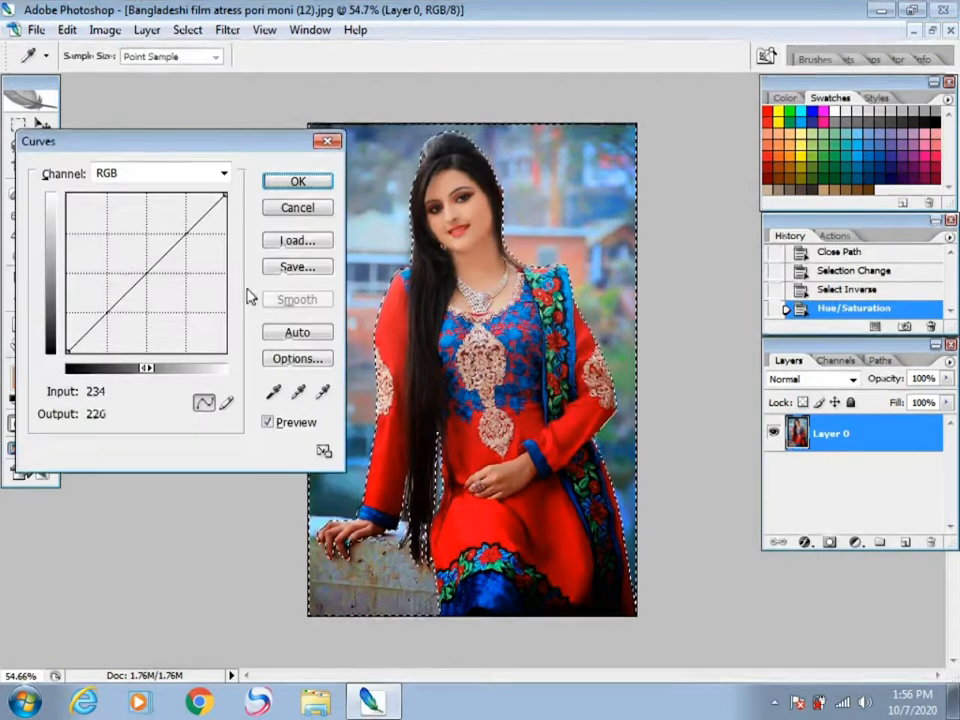
{"action": "left_click", "coordinate": [141, 266]}
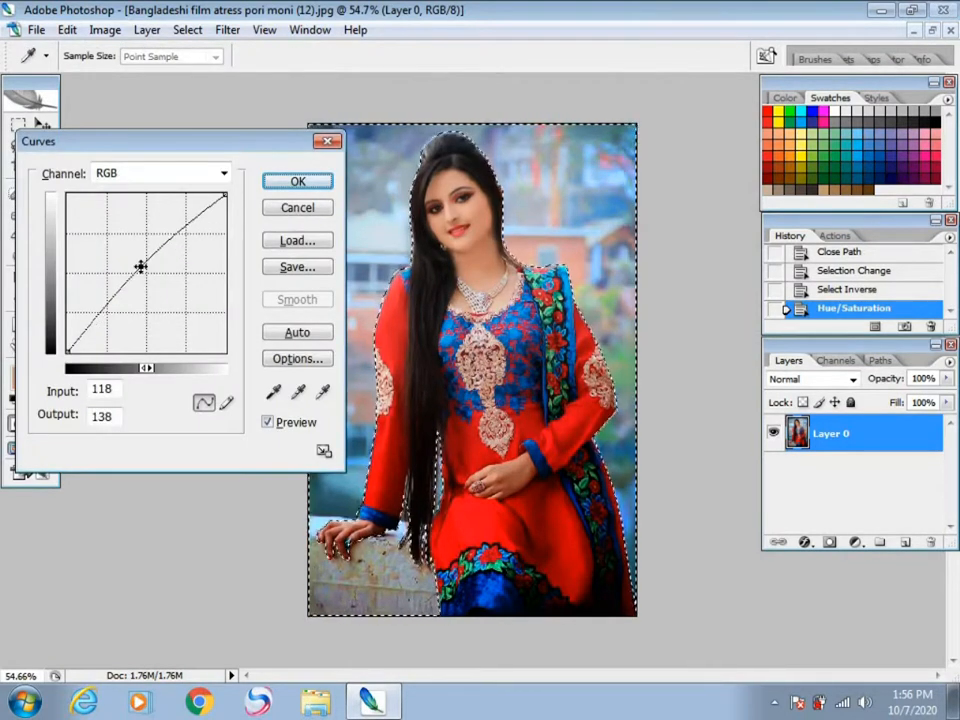
{"action": "left_click", "coordinate": [298, 183]}
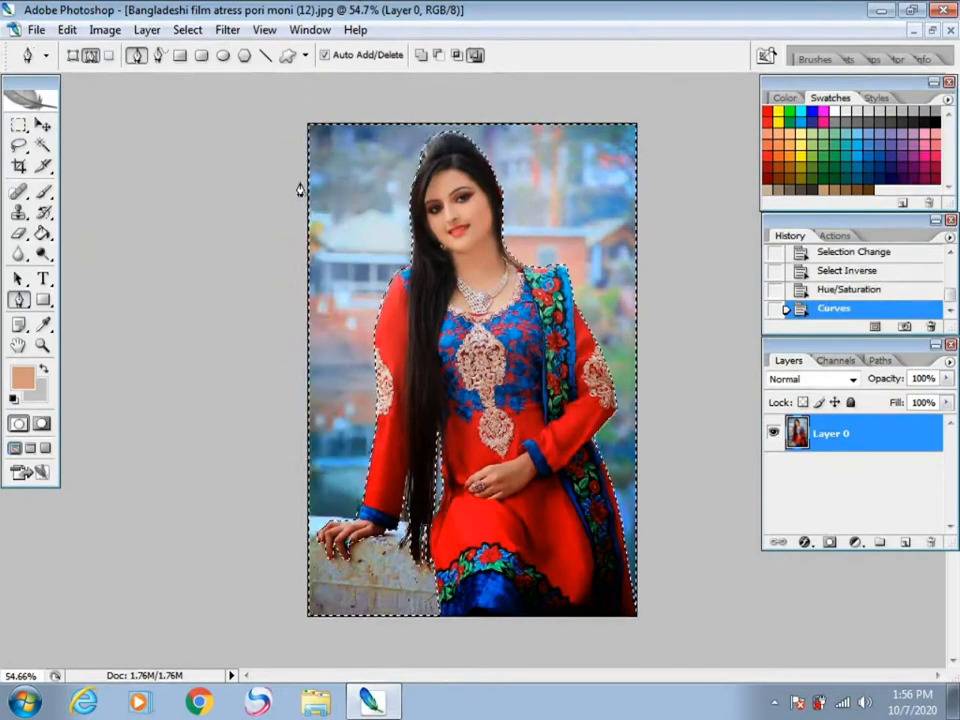
Step: Open Selective Color for the selected background and set Reds to cyan -100, magenta -100, yellow +100 and black +100
{"action": "key", "text": "alt+i"}
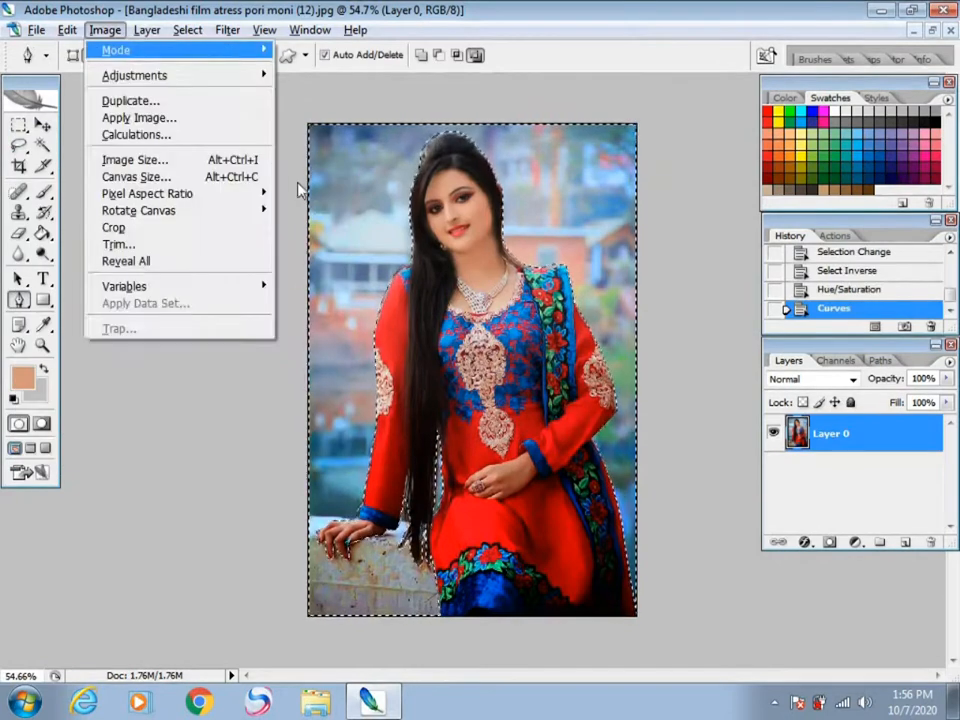
{"action": "key", "text": "a"}
{"action": "key", "text": "s"}
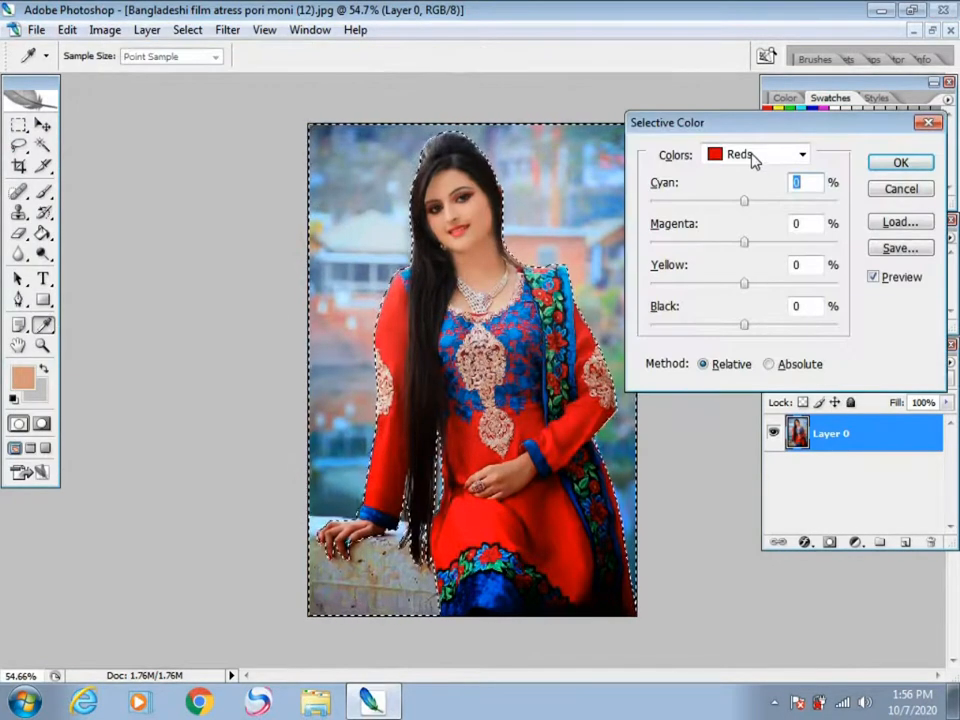
{"action": "left_click_drag", "start_coordinate": [754, 124], "coordinate": [804, 121]}
{"action": "left_click_drag", "start_coordinate": [794, 198], "coordinate": [782, 198]}
{"action": "left_click_drag", "start_coordinate": [918, 236], "coordinate": [707, 239]}
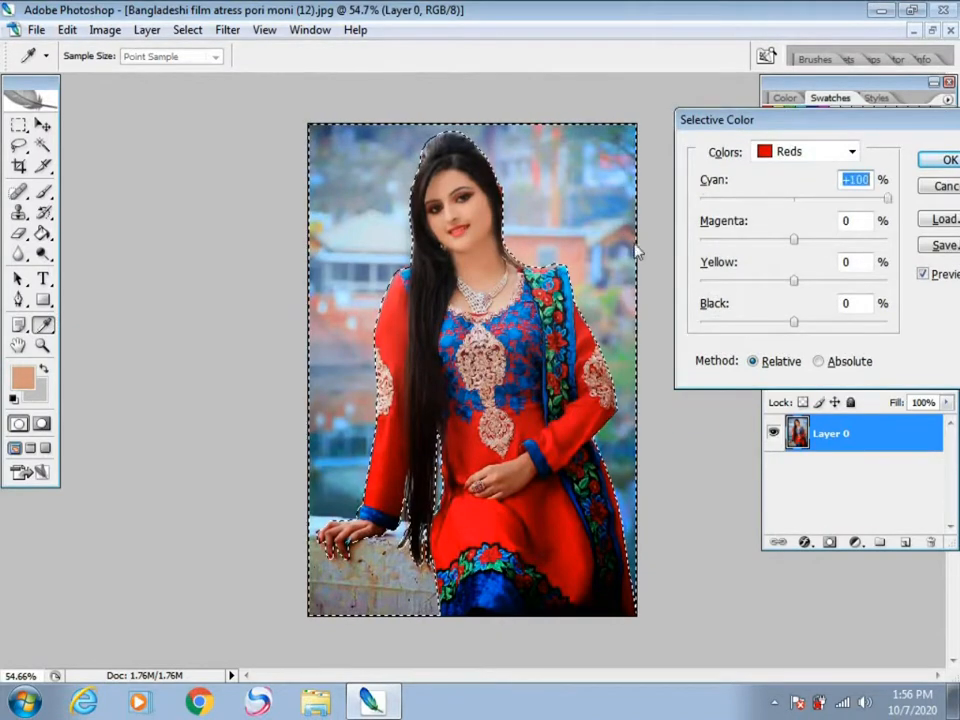
{"action": "left_click_drag", "start_coordinate": [794, 240], "coordinate": [630, 322]}
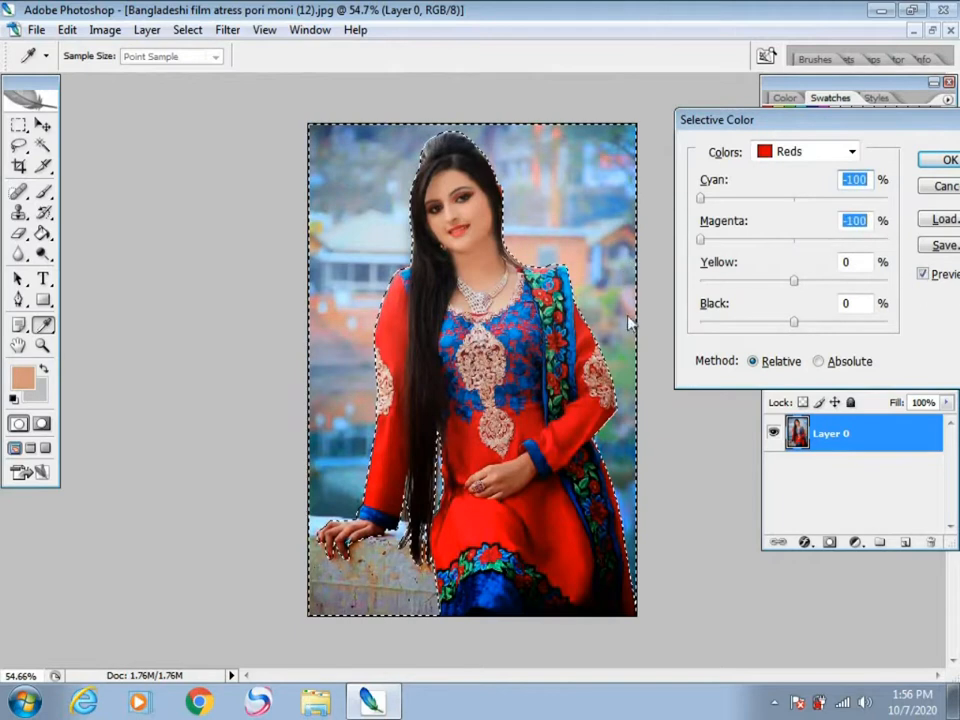
{"action": "left_click_drag", "start_coordinate": [793, 283], "coordinate": [917, 325]}
{"action": "left_click_drag", "start_coordinate": [794, 322], "coordinate": [940, 363]}
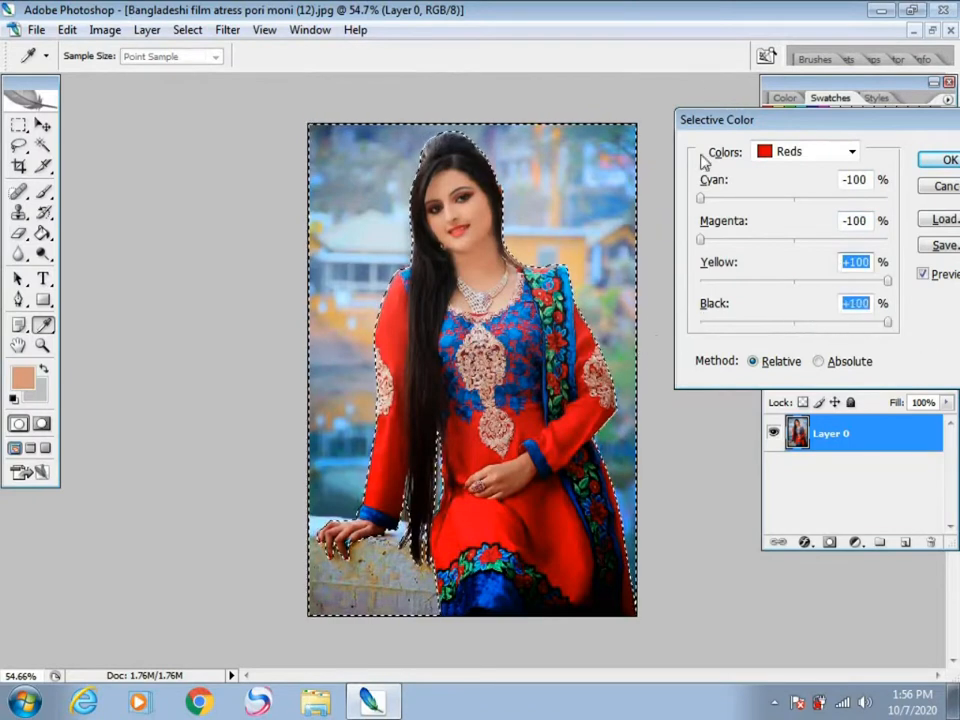
Step: Set the background's Cyans to cyan +100, magenta -28 and yellow -100 in Selective Color
{"action": "left_click", "coordinate": [800, 153]}
{"action": "left_click", "coordinate": [798, 224]}
{"action": "left_click_drag", "start_coordinate": [797, 200], "coordinate": [917, 240]}
{"action": "left_click_drag", "start_coordinate": [794, 241], "coordinate": [690, 280]}
{"action": "mouse_move", "coordinate": [828, 275]}
{"action": "left_mouse_down"}
{"action": "mouse_move", "coordinate": [894, 279]}
{"action": "mouse_move", "coordinate": [796, 272]}
{"action": "mouse_move", "coordinate": [843, 277]}
{"action": "mouse_move", "coordinate": [776, 289]}
{"action": "mouse_move", "coordinate": [816, 281]}
{"action": "left_mouse_up"}
{"action": "left_click_drag", "start_coordinate": [898, 327], "coordinate": [899, 330]}
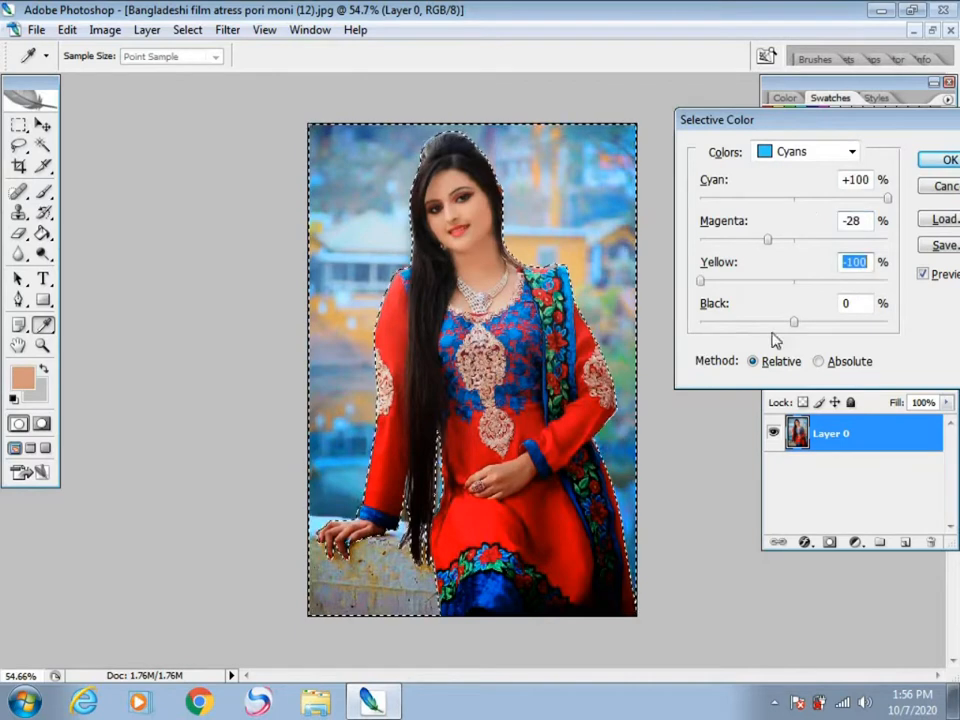
Step: Set the background's Yellows to cyan +100, magenta -100 and yellow +2, and apply the Selective Color adjustment
{"action": "left_click", "coordinate": [806, 154]}
{"action": "left_click", "coordinate": [795, 190]}
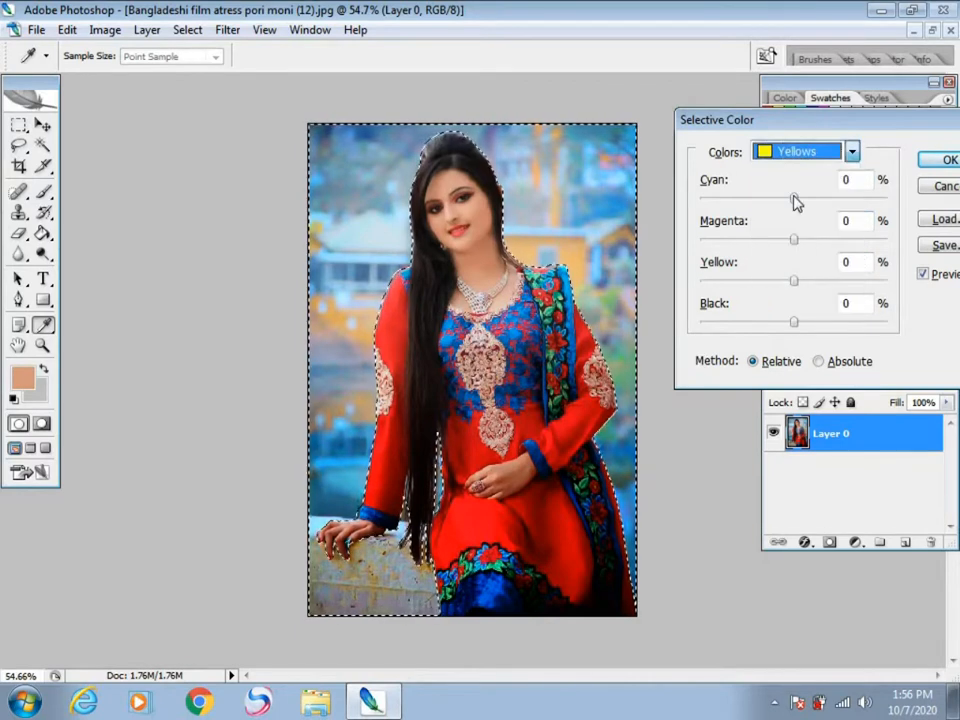
{"action": "left_click_drag", "start_coordinate": [920, 237], "coordinate": [918, 240]}
{"action": "left_click_drag", "start_coordinate": [795, 241], "coordinate": [698, 252]}
{"action": "left_click_drag", "start_coordinate": [625, 250], "coordinate": [807, 262]}
{"action": "left_click_drag", "start_coordinate": [714, 278], "coordinate": [935, 302]}
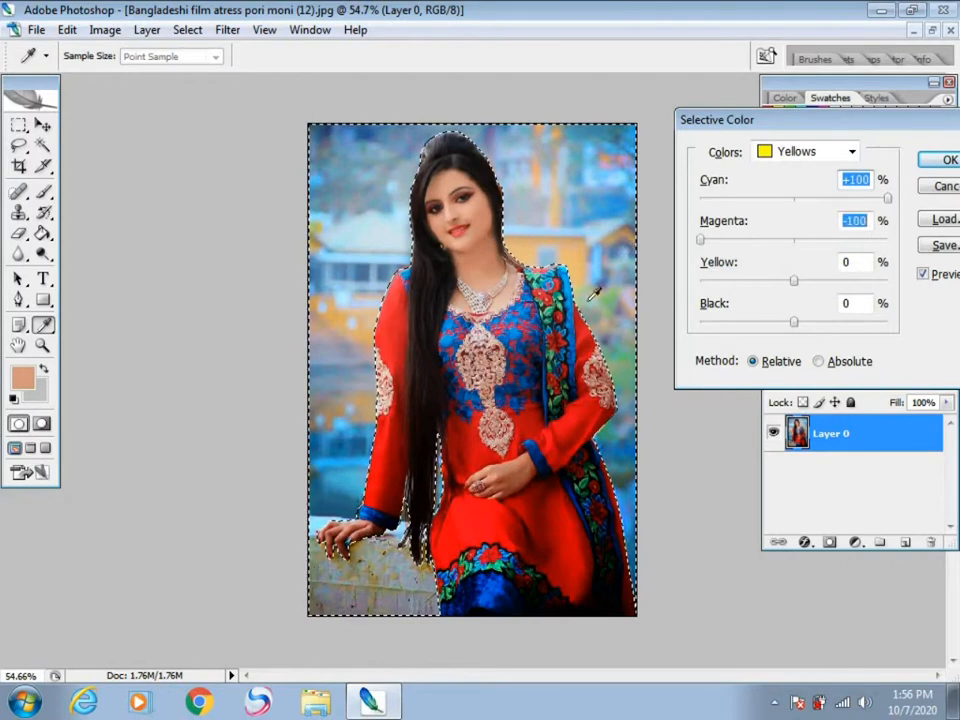
{"action": "left_click_drag", "start_coordinate": [793, 280], "coordinate": [797, 308]}
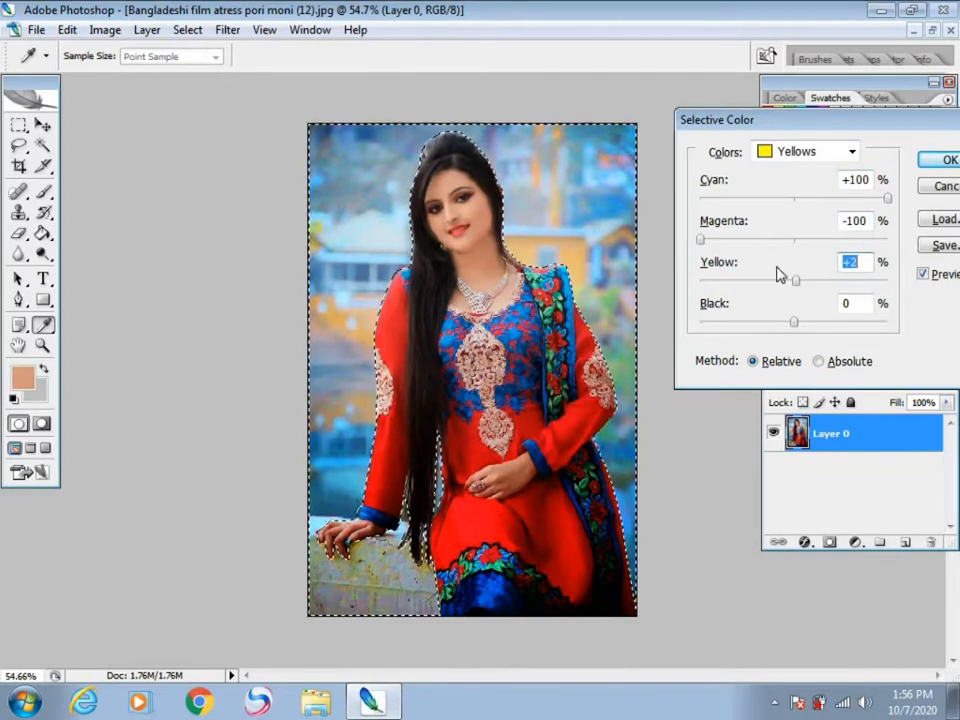
{"action": "left_click", "coordinate": [949, 159]}
{"action": "key", "text": "p"}
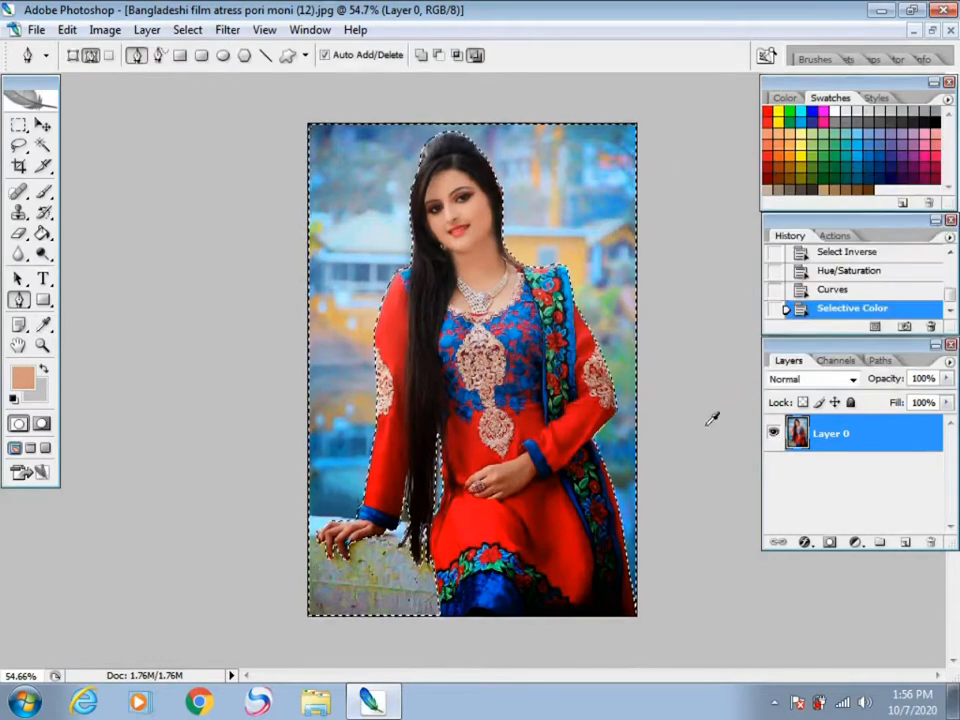
Step: Brighten the selected background's midtones slightly with another RGB Curves adjustment
{"action": "key", "text": "ctrl+m"}
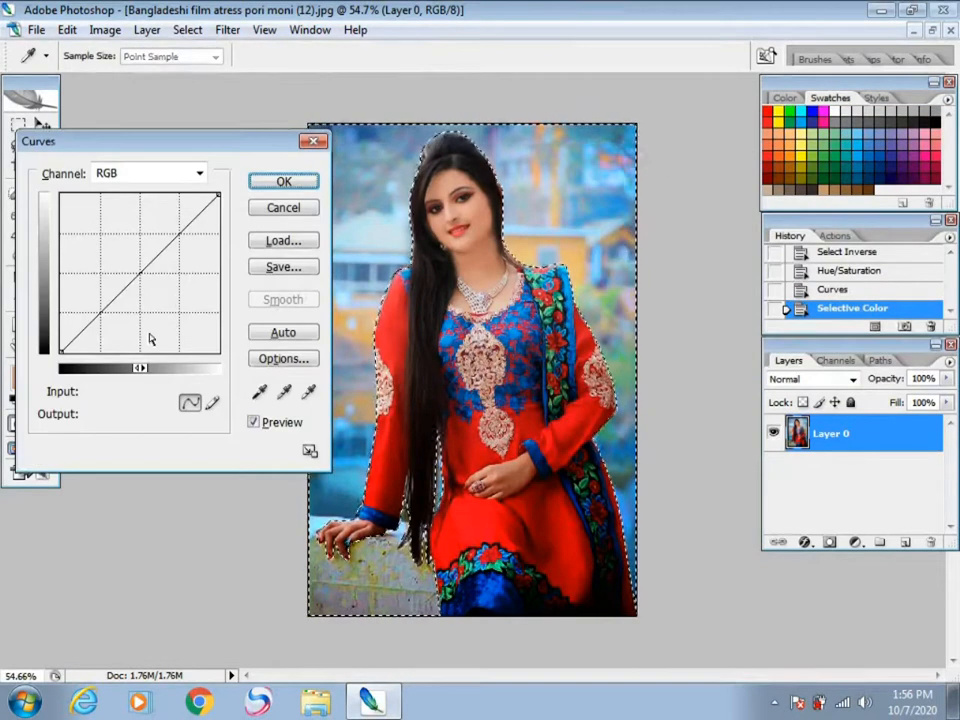
{"action": "left_click", "coordinate": [135, 268]}
{"action": "left_click", "coordinate": [264, 188]}
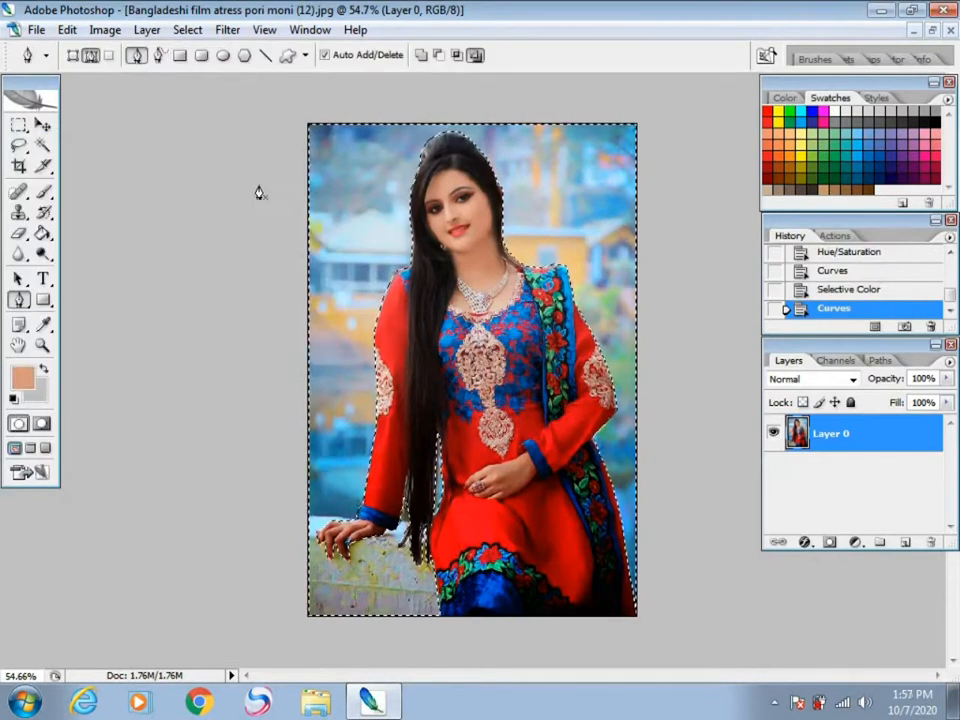
Step: Invert the selection so the woman is selected and raise her saturation to +24 with Hue/Saturation
{"action": "left_click", "coordinate": [188, 30]}
{"action": "left_click", "coordinate": [204, 100]}
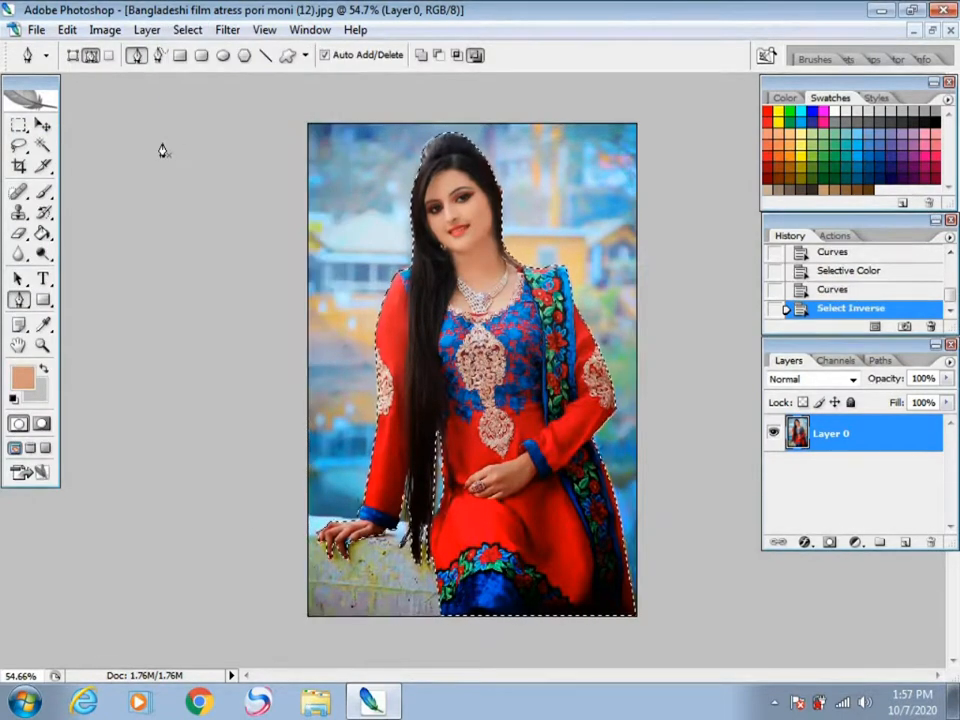
{"action": "key", "text": "ctrl+u"}
{"action": "left_click_drag", "start_coordinate": [465, 141], "coordinate": [823, 151]}
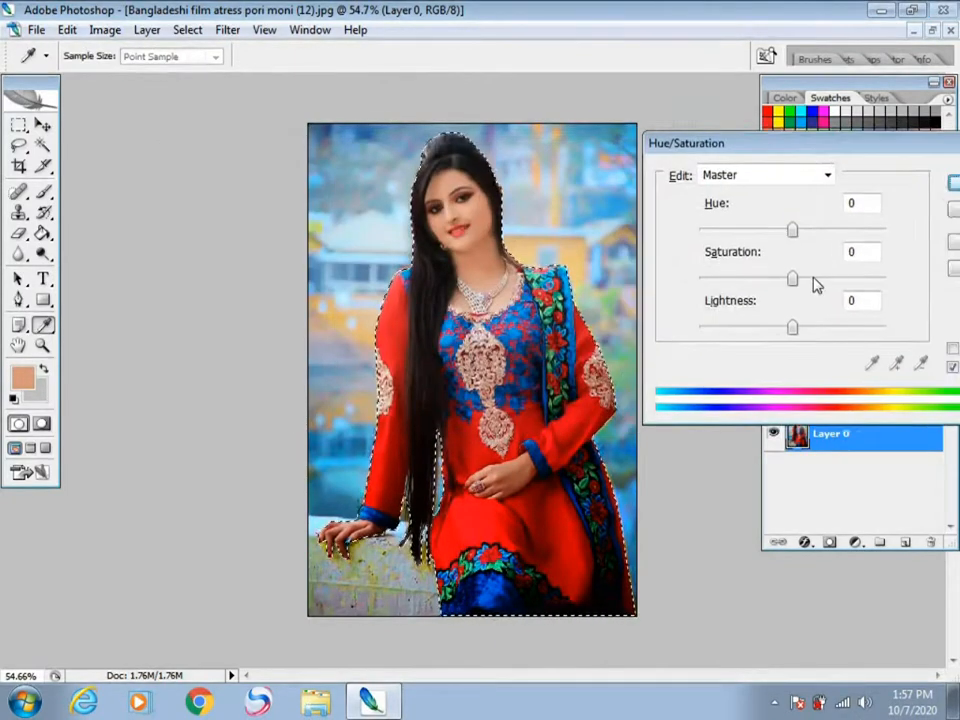
{"action": "left_click", "coordinate": [813, 281]}
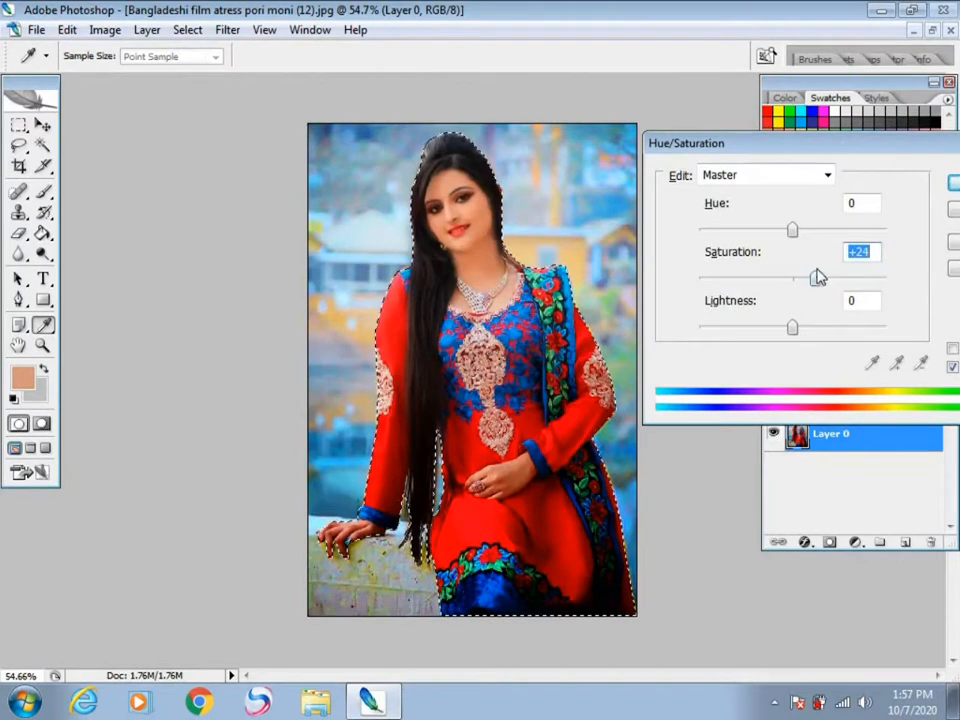
{"action": "left_click", "coordinate": [953, 184]}
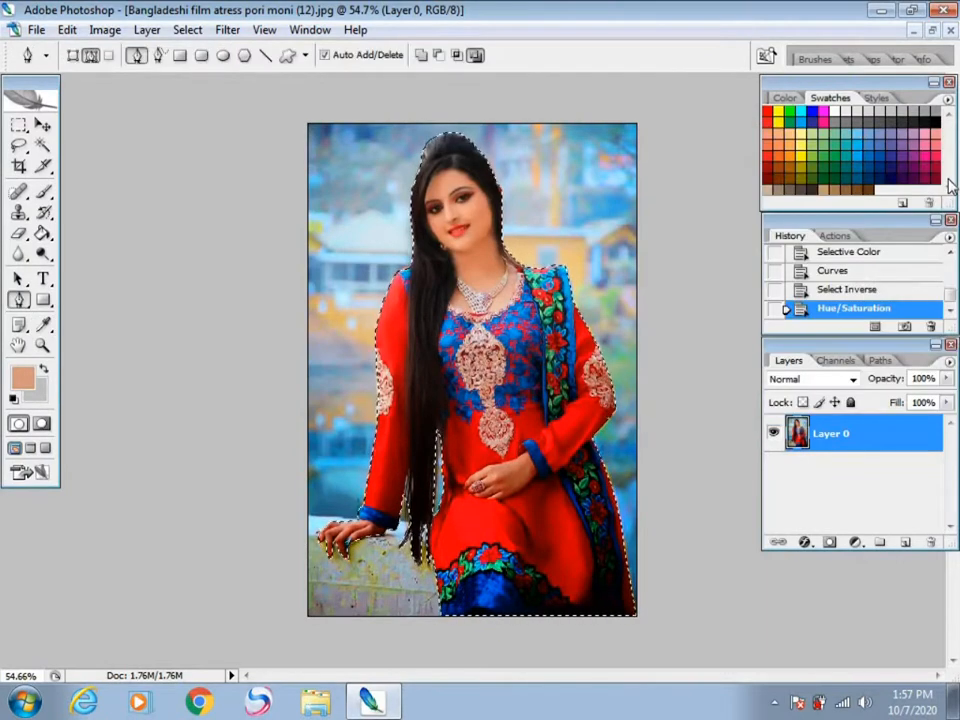
Step: Brighten the selected woman by raising the middle of the RGB curve in Curves
{"action": "key", "text": "ctrl+m"}
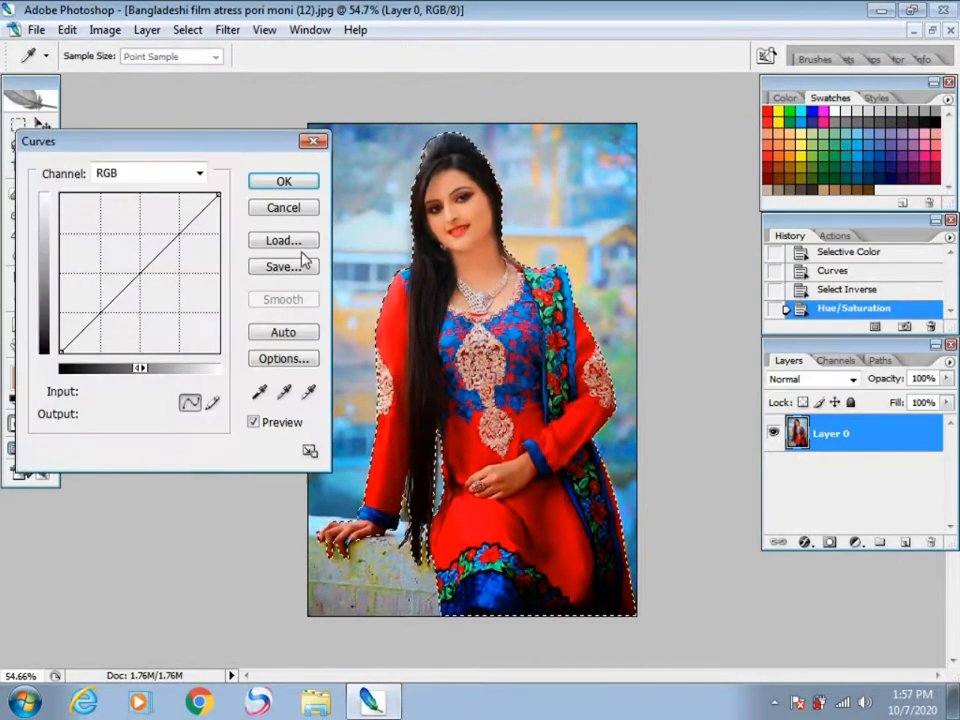
{"action": "left_click", "coordinate": [136, 269]}
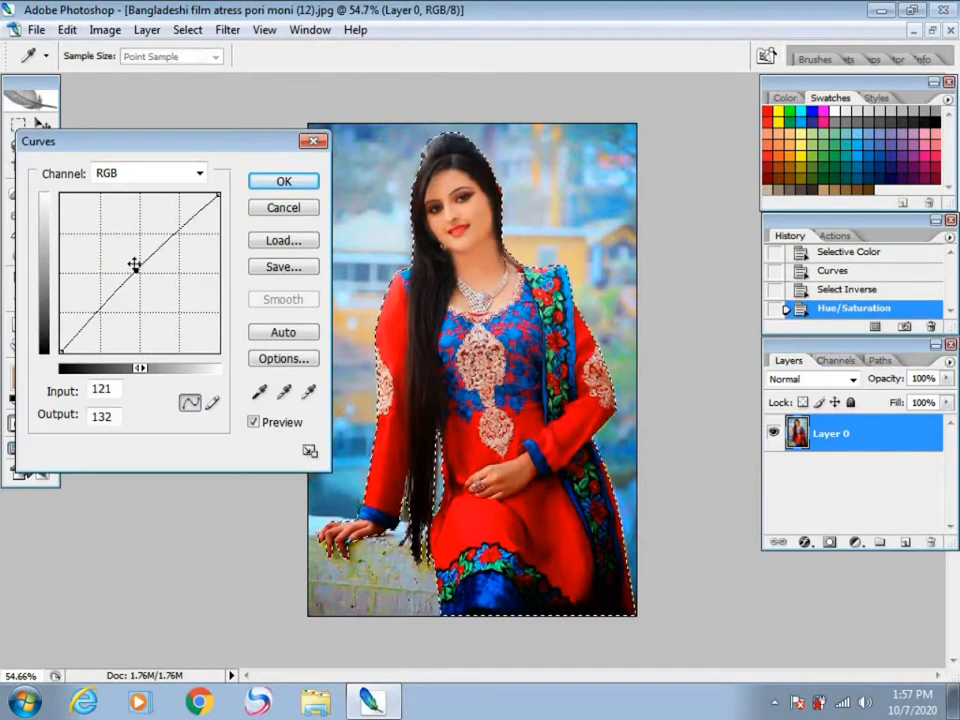
{"action": "left_click_drag", "start_coordinate": [134, 264], "coordinate": [133, 257]}
{"action": "left_click", "coordinate": [284, 181]}
Step: Open Selective Color for the woman and set Blacks to cyan +100, magenta +100, yellow +100 and black +33
{"action": "key", "text": "alt+i"}
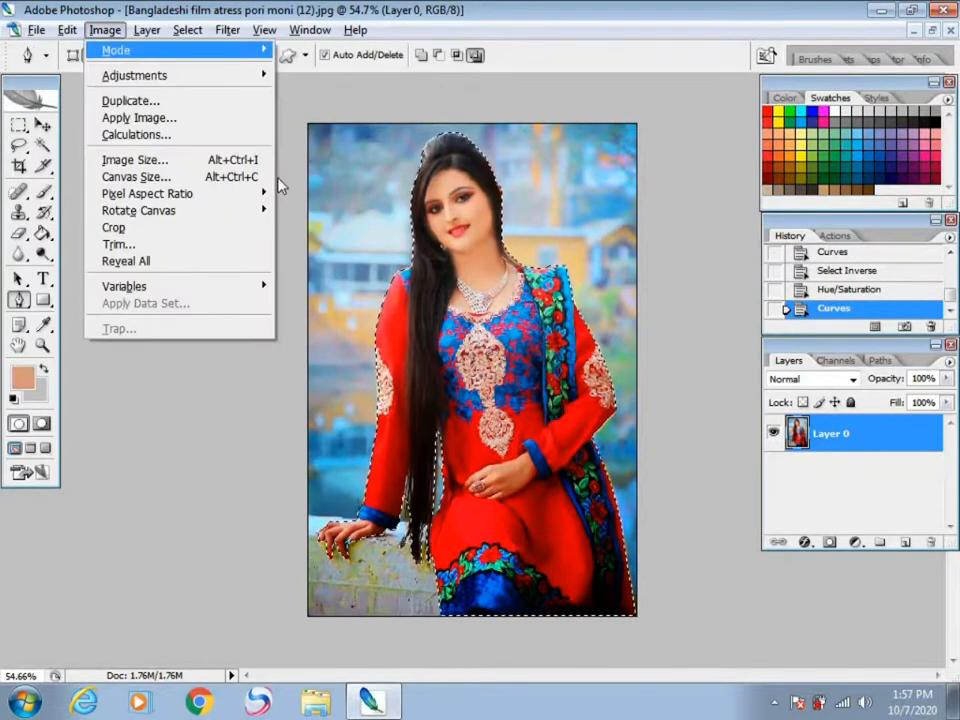
{"action": "key", "text": "a"}
{"action": "key", "text": "s"}
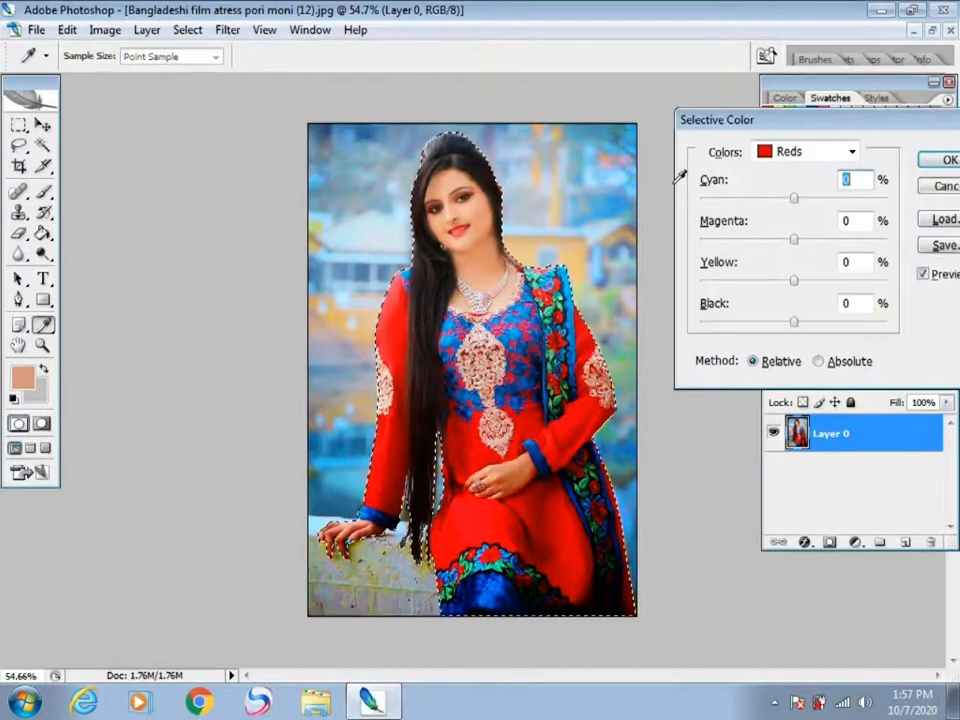
{"action": "left_click", "coordinate": [797, 158]}
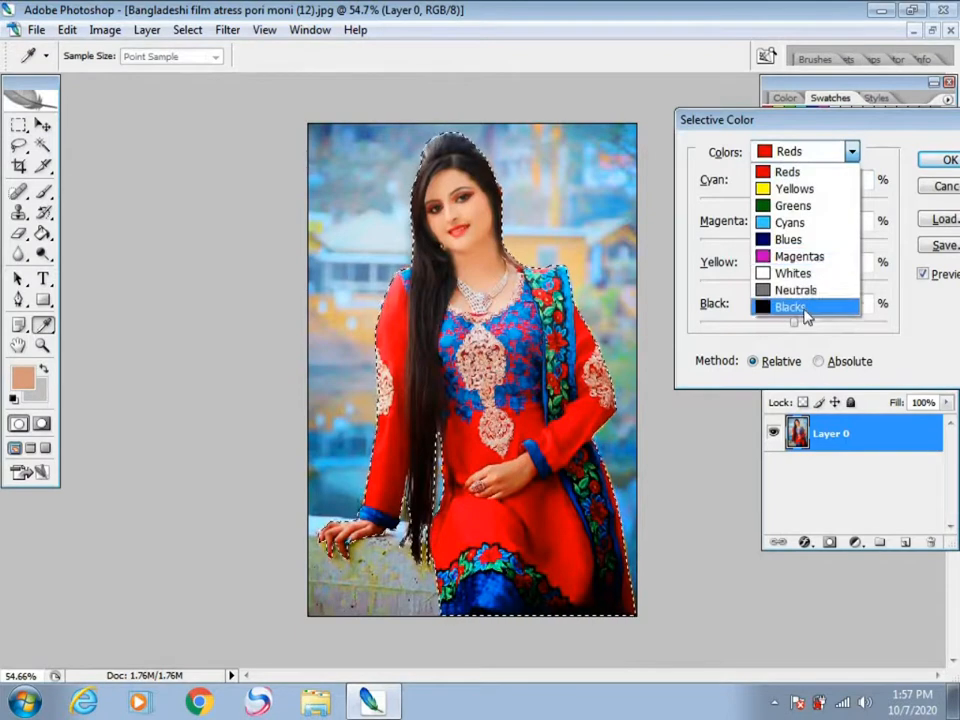
{"action": "left_click", "coordinate": [860, 308]}
{"action": "left_click_drag", "start_coordinate": [794, 322], "coordinate": [826, 322]}
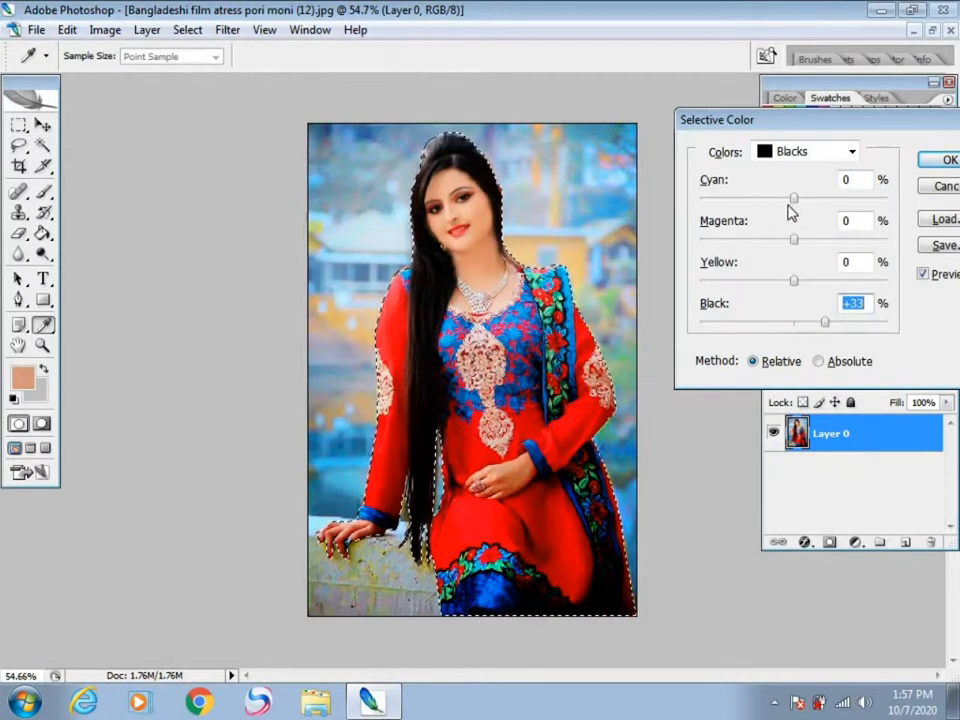
{"action": "left_click_drag", "start_coordinate": [795, 200], "coordinate": [920, 219]}
{"action": "left_click_drag", "start_coordinate": [794, 242], "coordinate": [892, 240]}
{"action": "left_click_drag", "start_coordinate": [792, 280], "coordinate": [924, 300]}
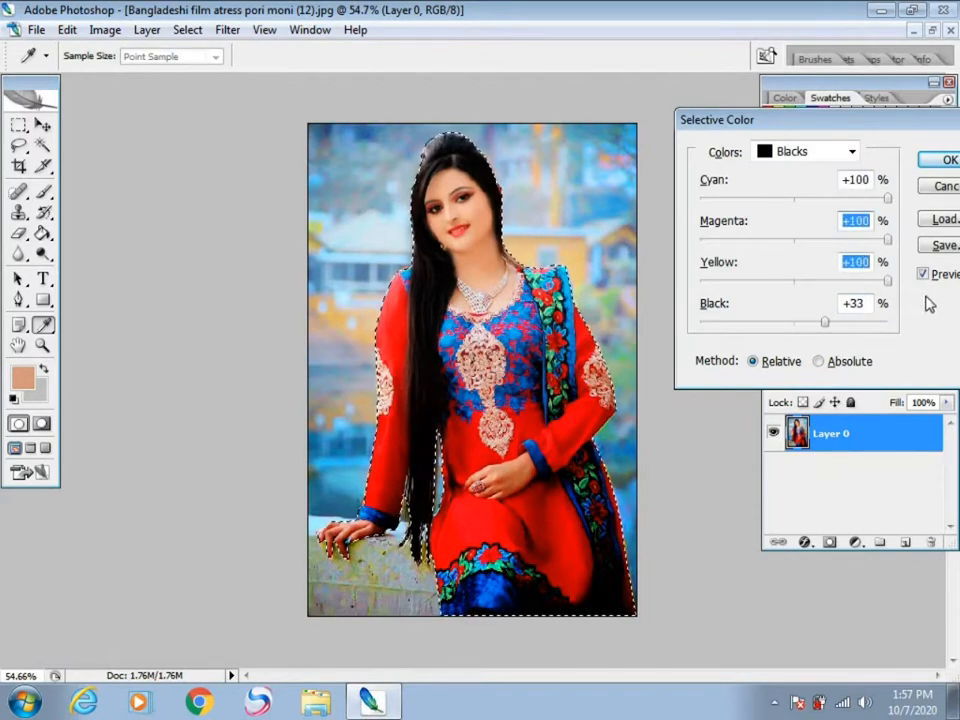
Step: Set the woman's Blues to cyan +100, magenta +100, yellow -100 and black +100 in Selective Color
{"action": "left_click", "coordinate": [790, 154]}
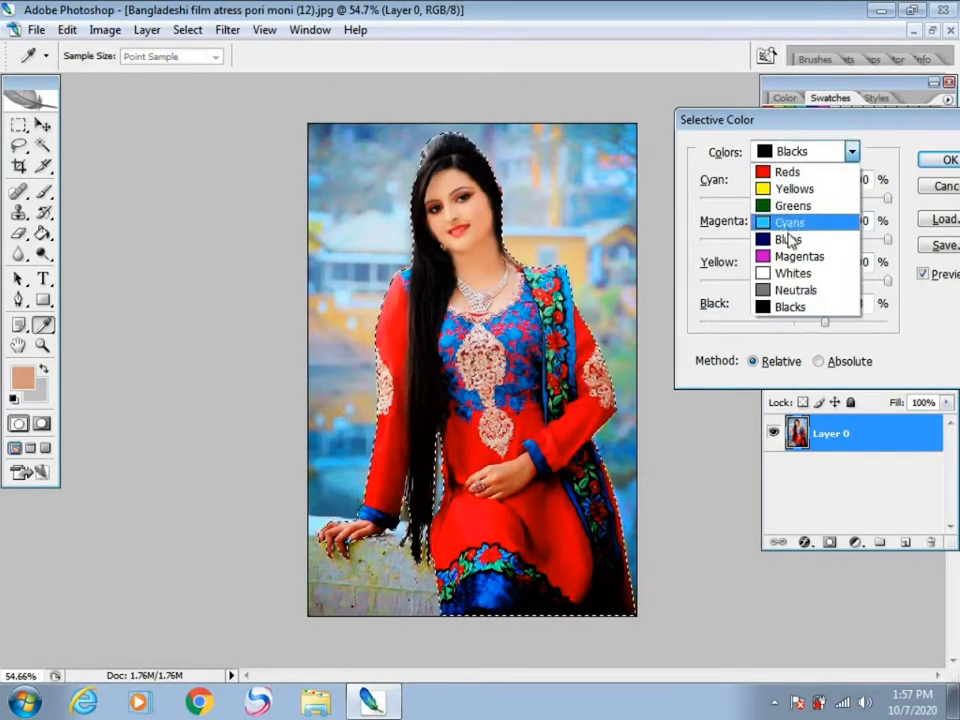
{"action": "left_click", "coordinate": [790, 239]}
{"action": "left_click_drag", "start_coordinate": [795, 198], "coordinate": [647, 223]}
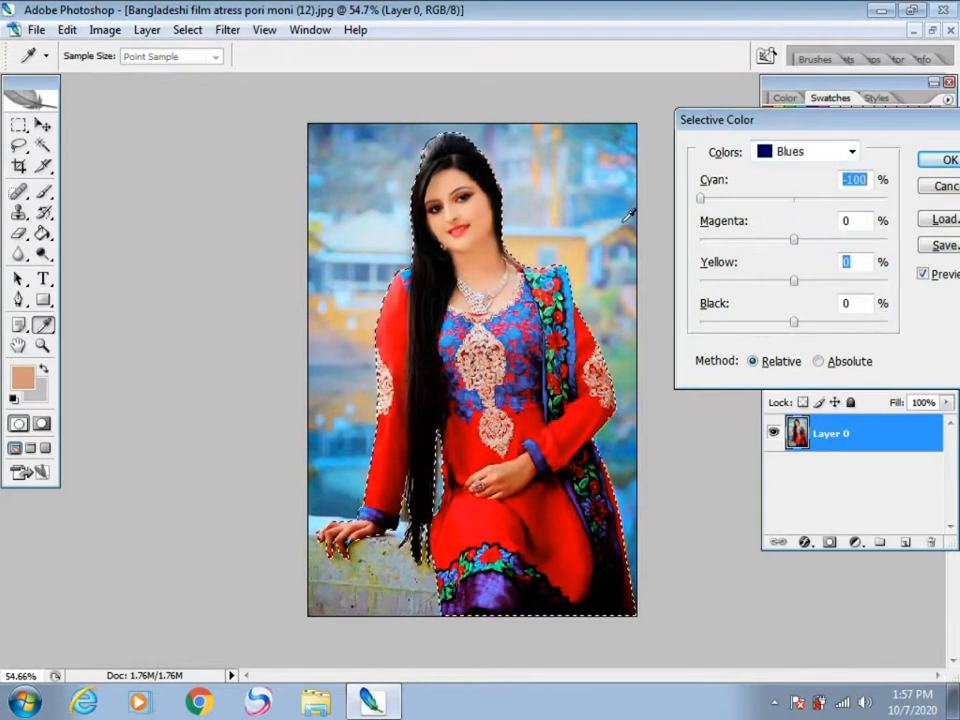
{"action": "left_click_drag", "start_coordinate": [924, 238], "coordinate": [918, 239]}
{"action": "left_click_drag", "start_coordinate": [793, 241], "coordinate": [645, 259]}
{"action": "left_click_drag", "start_coordinate": [700, 240], "coordinate": [924, 257]}
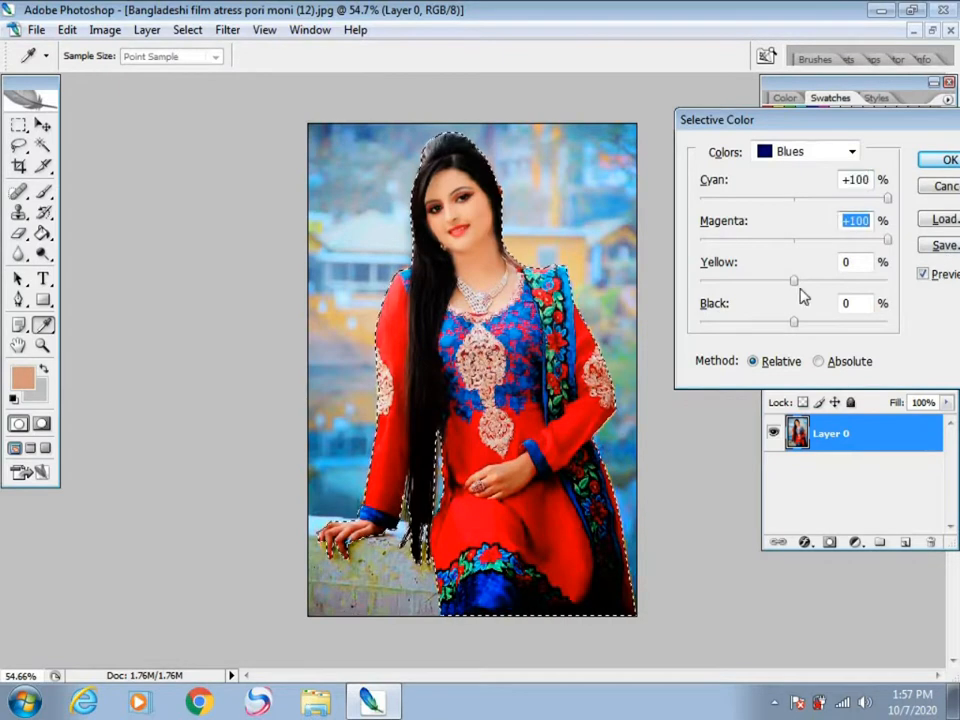
{"action": "left_click_drag", "start_coordinate": [794, 281], "coordinate": [620, 320]}
{"action": "left_click_drag", "start_coordinate": [793, 323], "coordinate": [883, 322]}
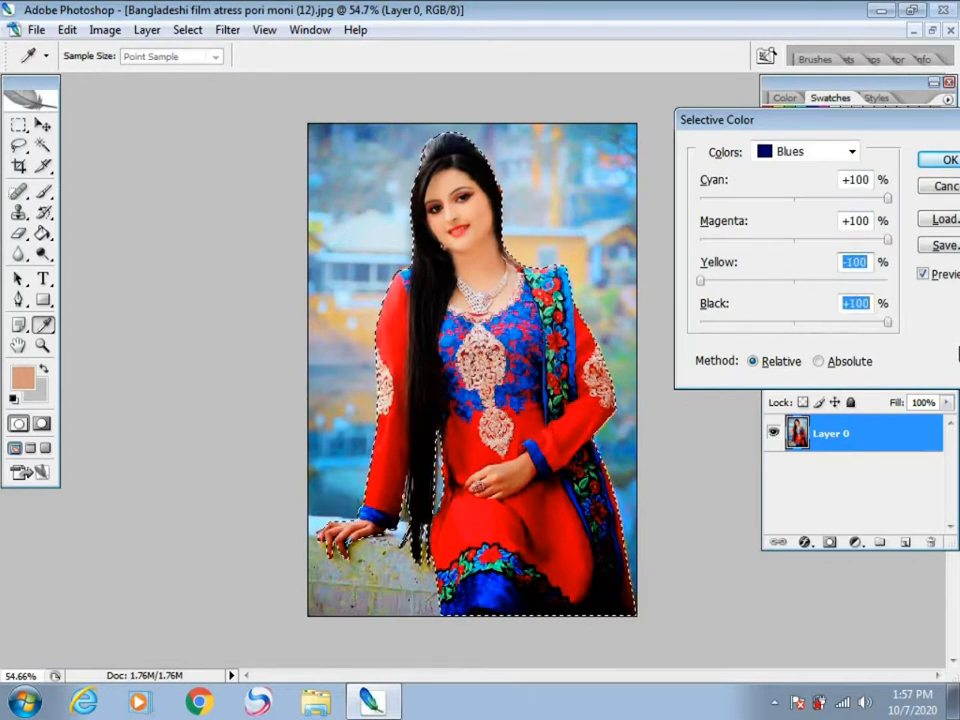
Step: Set the woman's Reds to cyan -100 with magenta, yellow and black at 0, and apply the Selective Color adjustment
{"action": "left_click", "coordinate": [800, 153]}
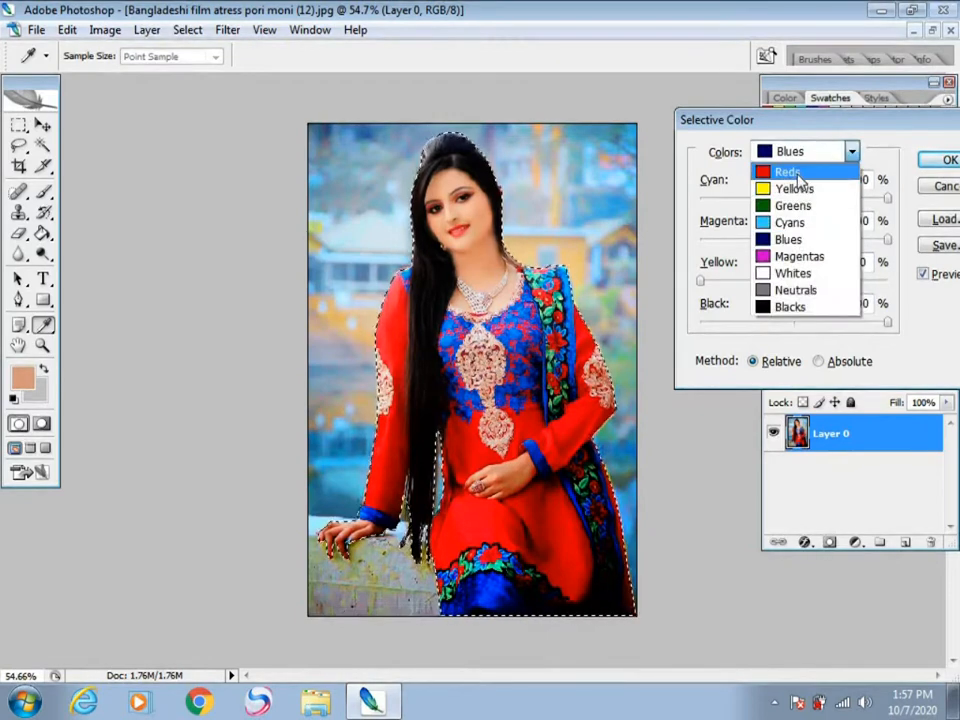
{"action": "left_click", "coordinate": [790, 173]}
{"action": "left_click_drag", "start_coordinate": [794, 198], "coordinate": [713, 229]}
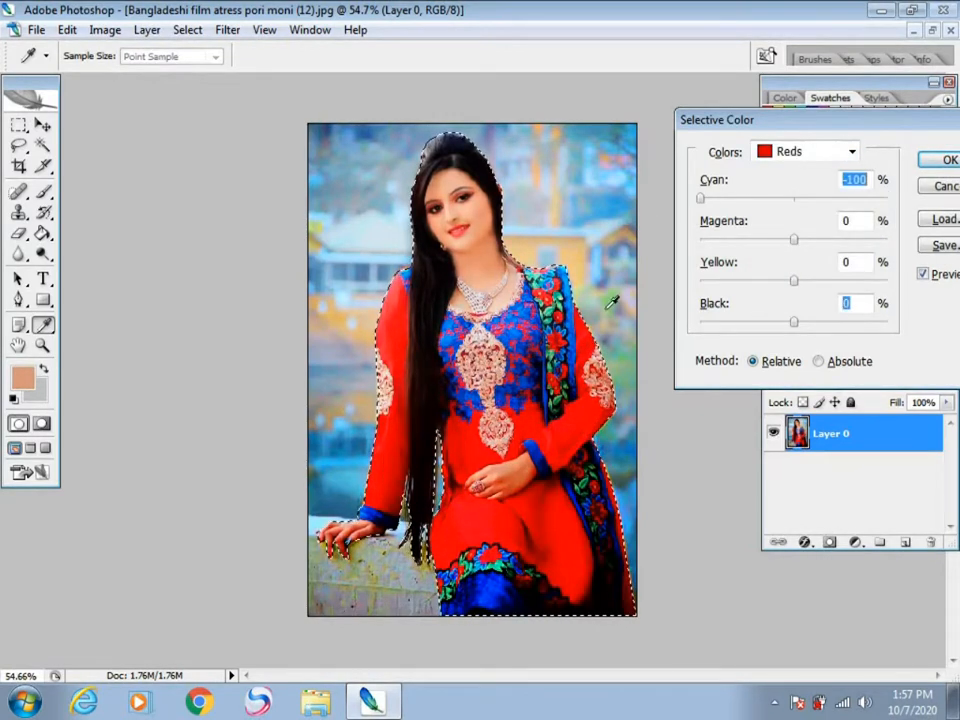
{"action": "left_click_drag", "start_coordinate": [716, 198], "coordinate": [835, 198]}
{"action": "mouse_move", "coordinate": [770, 323]}
{"action": "left_mouse_down"}
{"action": "mouse_move", "coordinate": [788, 330]}
{"action": "mouse_move", "coordinate": [772, 318]}
{"action": "left_mouse_up"}
{"action": "left_click_drag", "start_coordinate": [794, 239], "coordinate": [793, 333]}
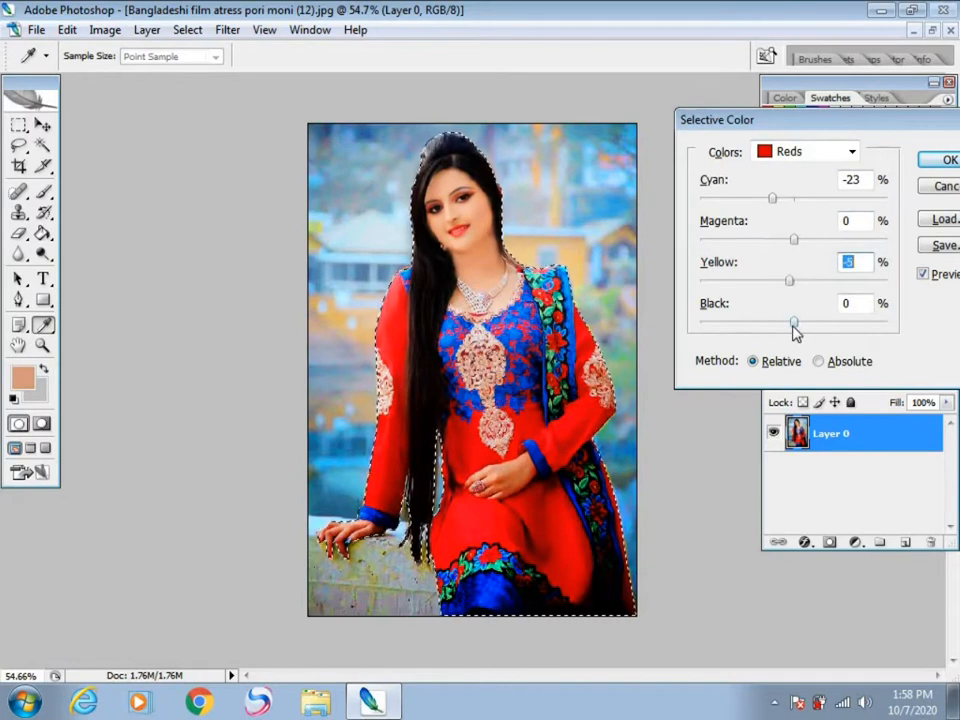
{"action": "left_click_drag", "start_coordinate": [777, 205], "coordinate": [731, 216]}
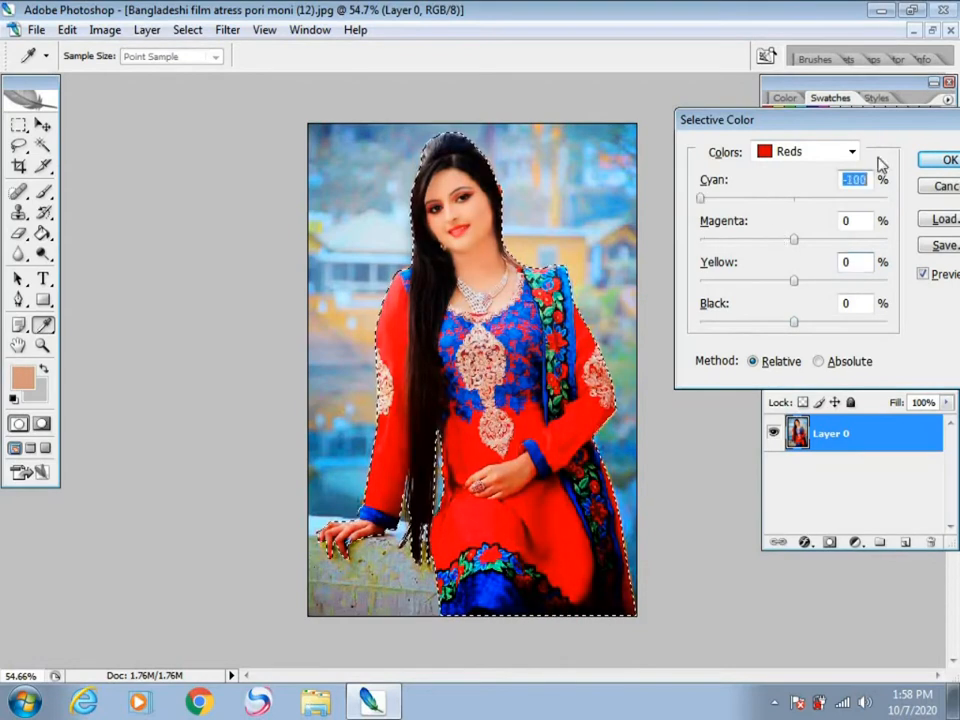
{"action": "left_click", "coordinate": [945, 161]}
{"action": "key", "text": "p"}
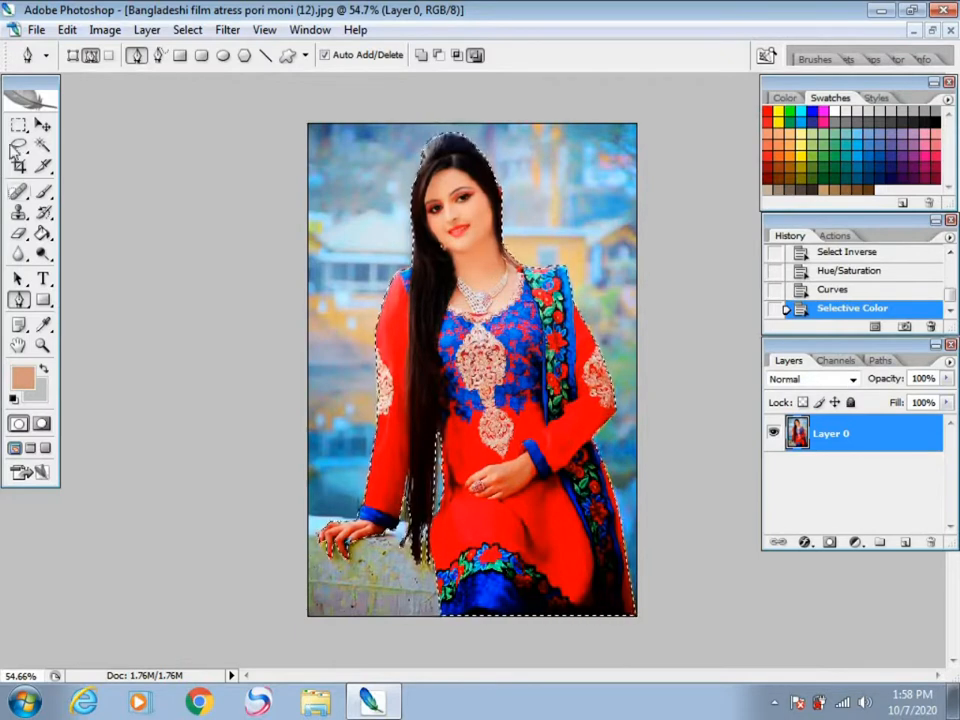
Step: Activate the Crop tool and deselect the selection around the woman
{"action": "left_click", "coordinate": [44, 125]}
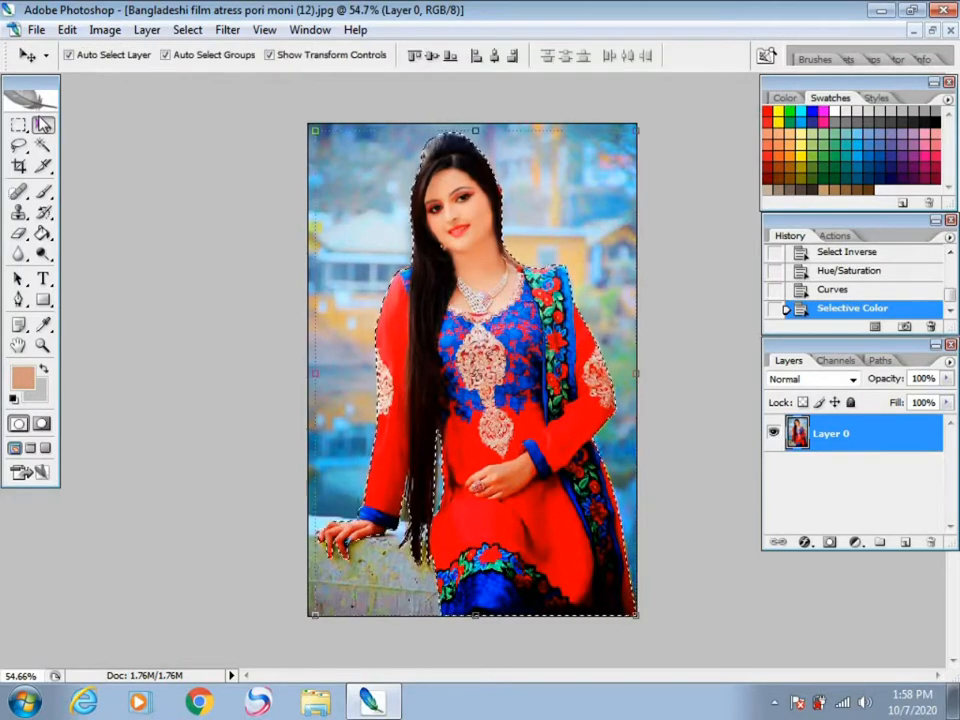
{"action": "left_click", "coordinate": [19, 167]}
{"action": "left_click", "coordinate": [310, 288]}
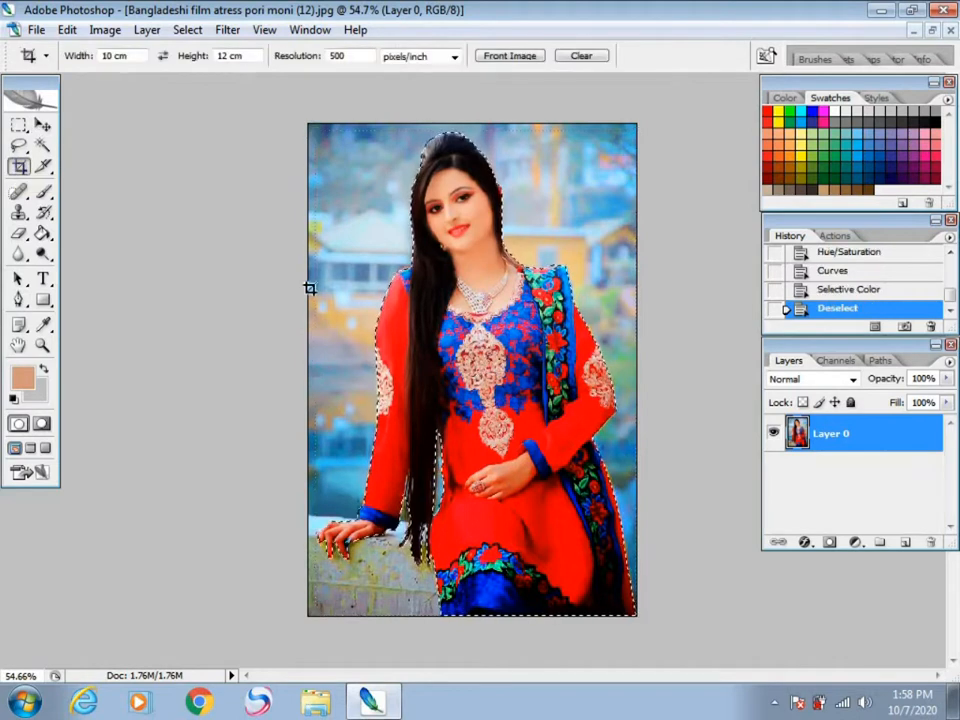
{"action": "scroll", "coordinate": [345, 280], "scroll_direction": "down", "scroll_amount": 4}
{"action": "scroll", "coordinate": [343, 279], "scroll_direction": "up", "scroll_amount": 4}
{"action": "scroll", "coordinate": [190, 228], "scroll_direction": "down", "scroll_amount": 2}
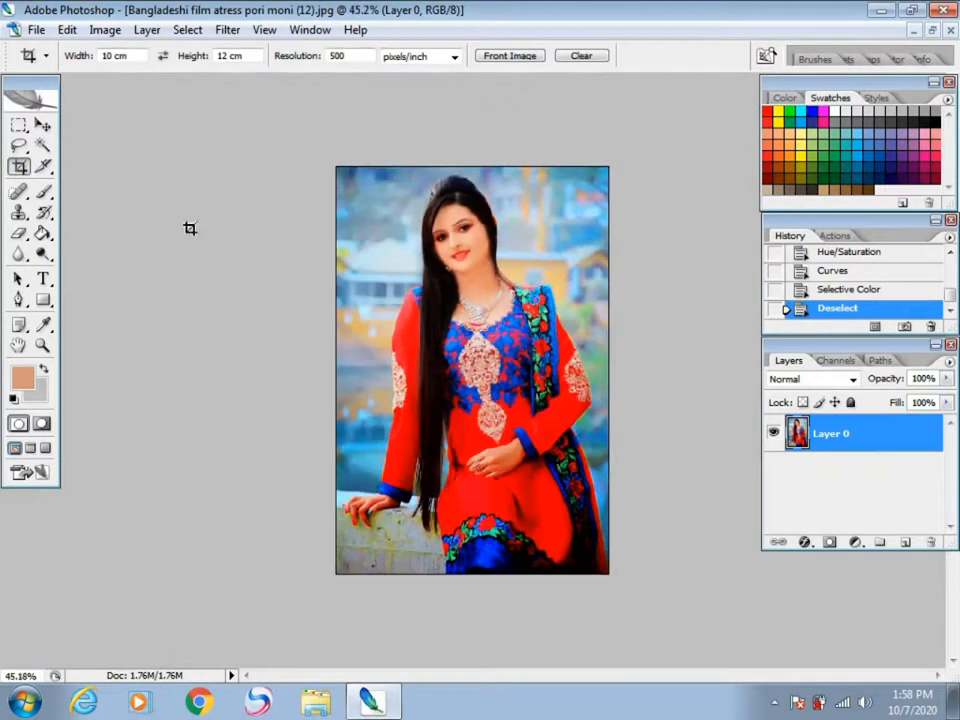
Step: Activate the Move tool and make two duplicates of Layer 0 under the default names
{"action": "left_click", "coordinate": [43, 125]}
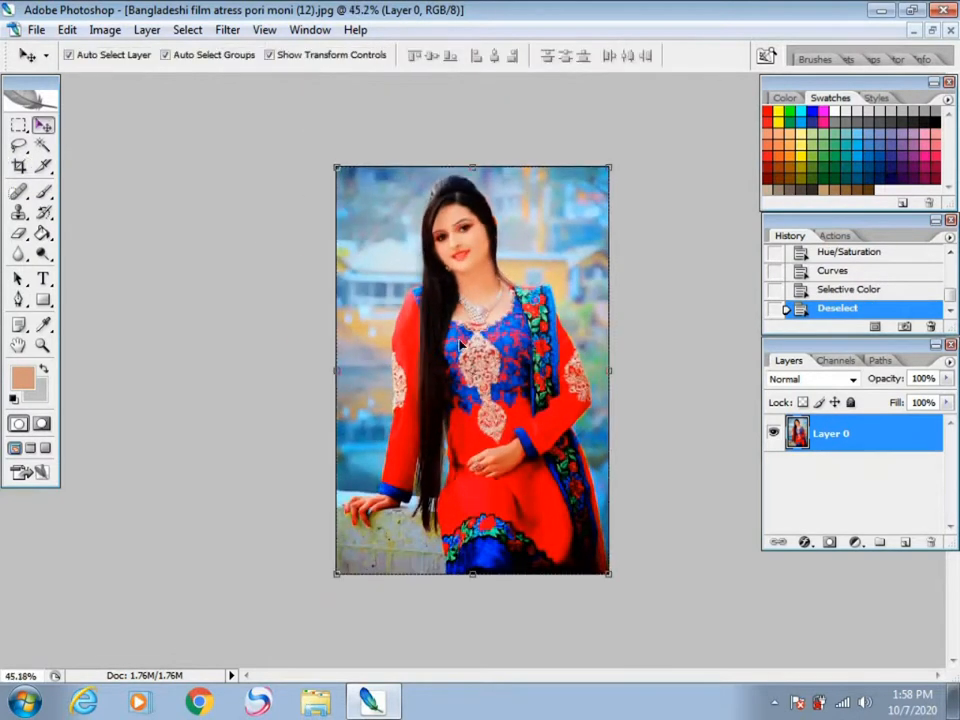
{"action": "right_click", "coordinate": [843, 437]}
{"action": "left_click", "coordinate": [694, 308]}
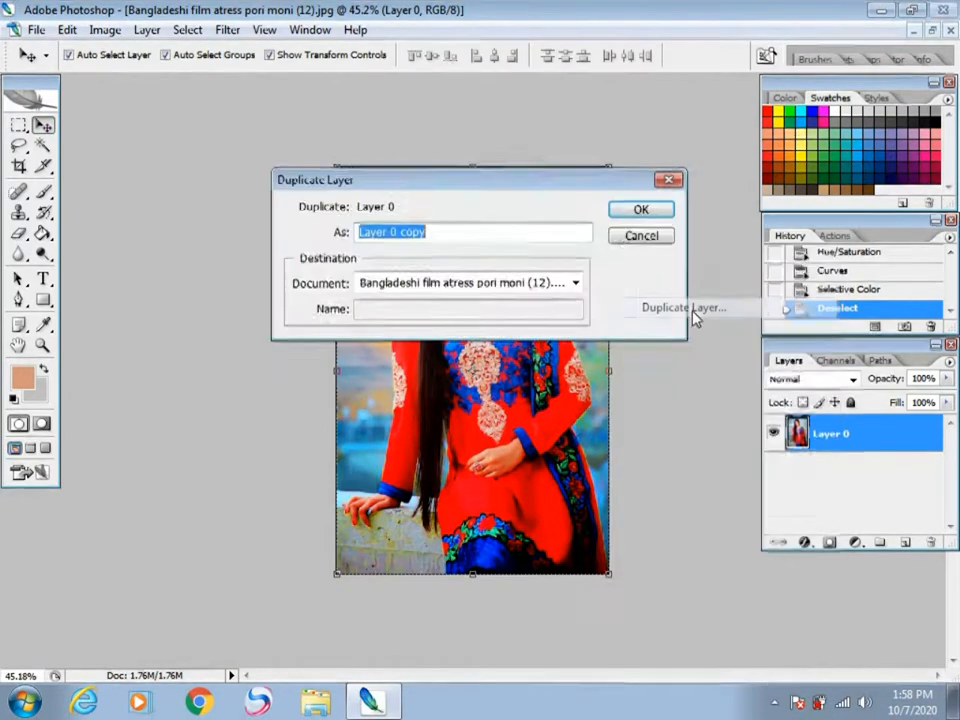
{"action": "left_click", "coordinate": [622, 209]}
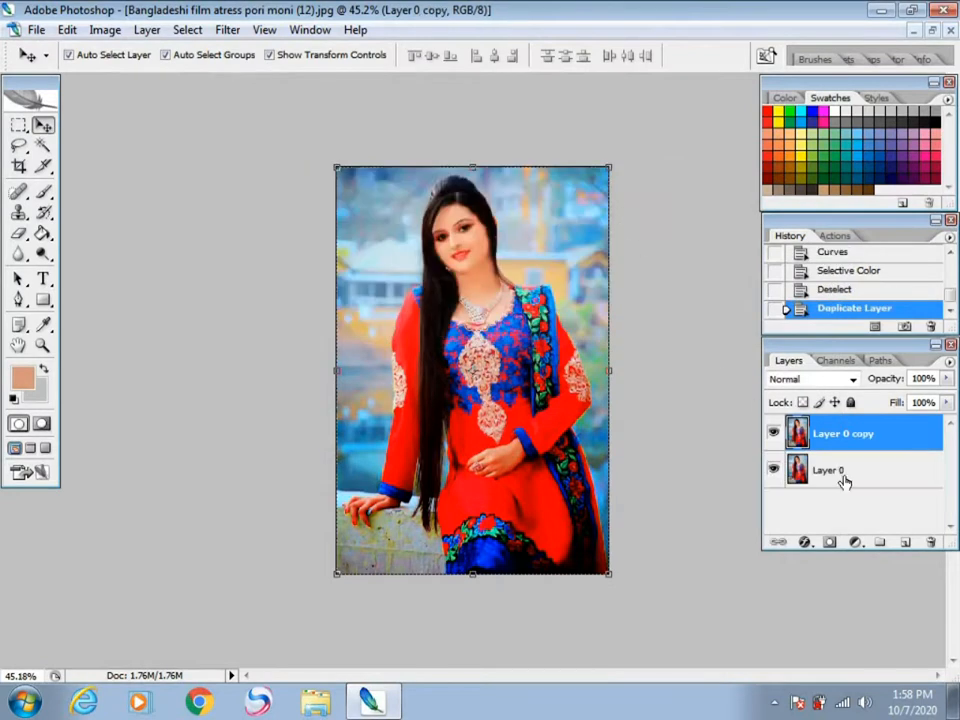
{"action": "left_click", "coordinate": [838, 479]}
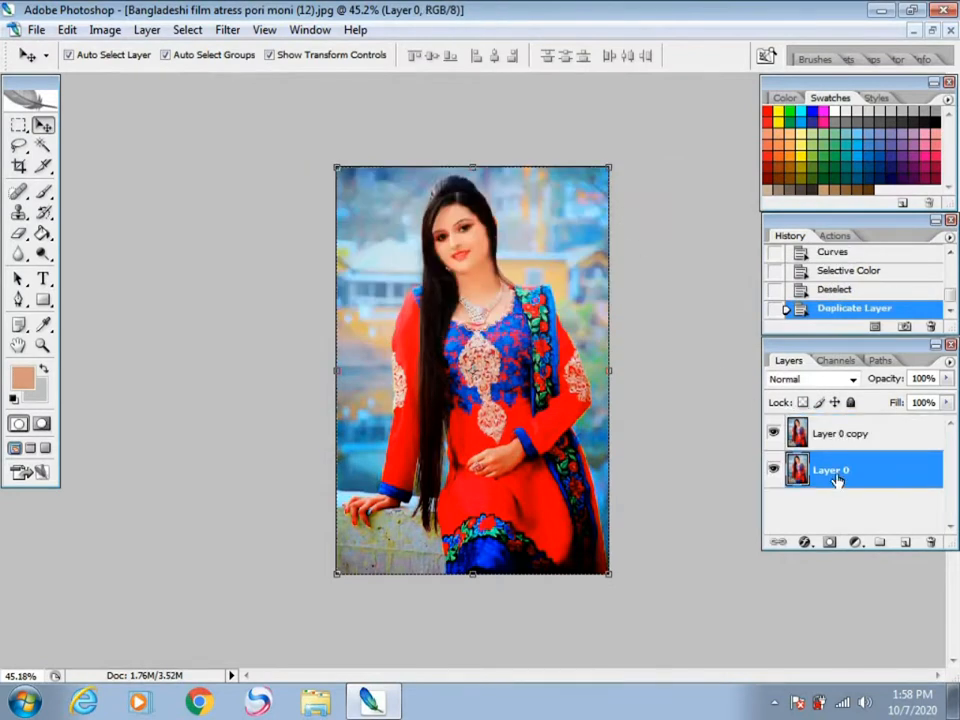
{"action": "right_click", "coordinate": [838, 479]}
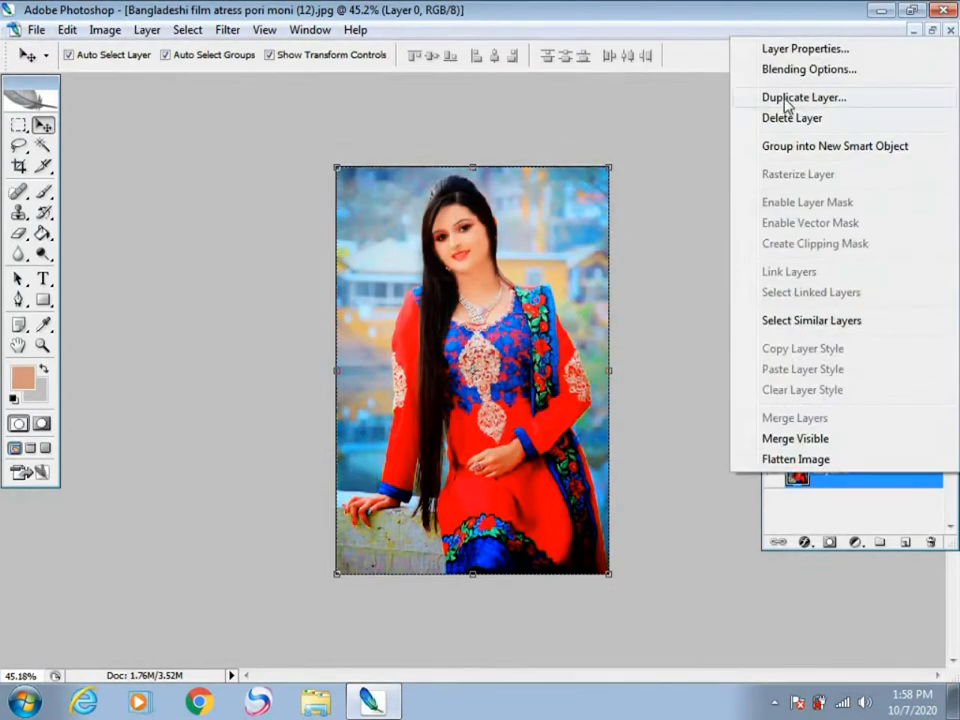
{"action": "left_click", "coordinate": [784, 96]}
{"action": "left_click", "coordinate": [636, 212]}
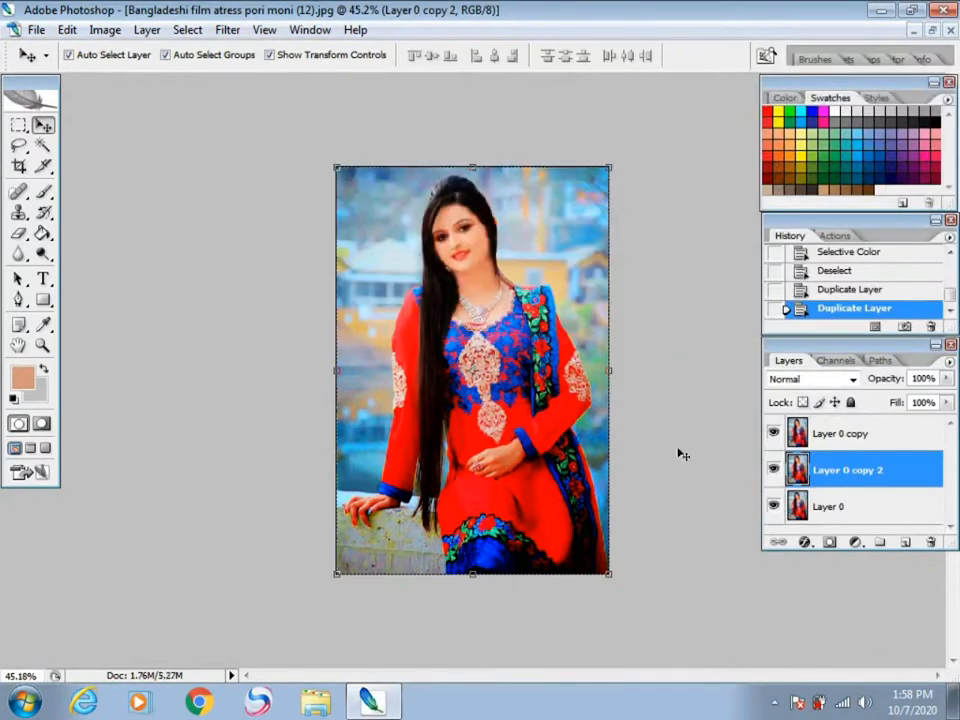
Step: Free-transform Layer 0 to make it slightly smaller around its centre and tilt it a little
{"action": "left_click", "coordinate": [838, 507]}
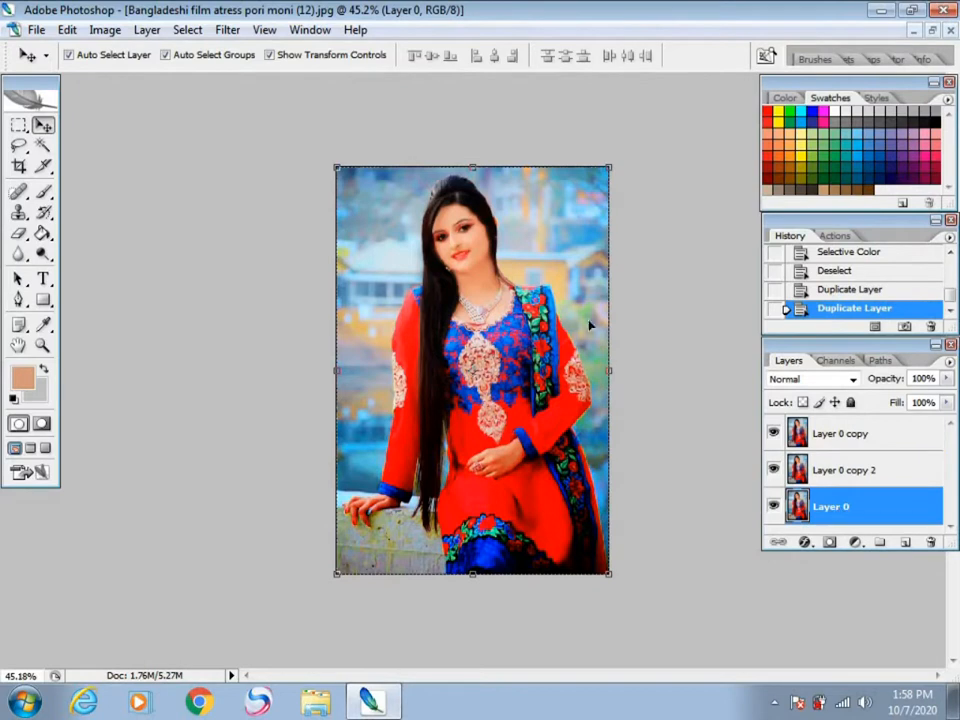
{"action": "key", "text": "ctrl+t"}
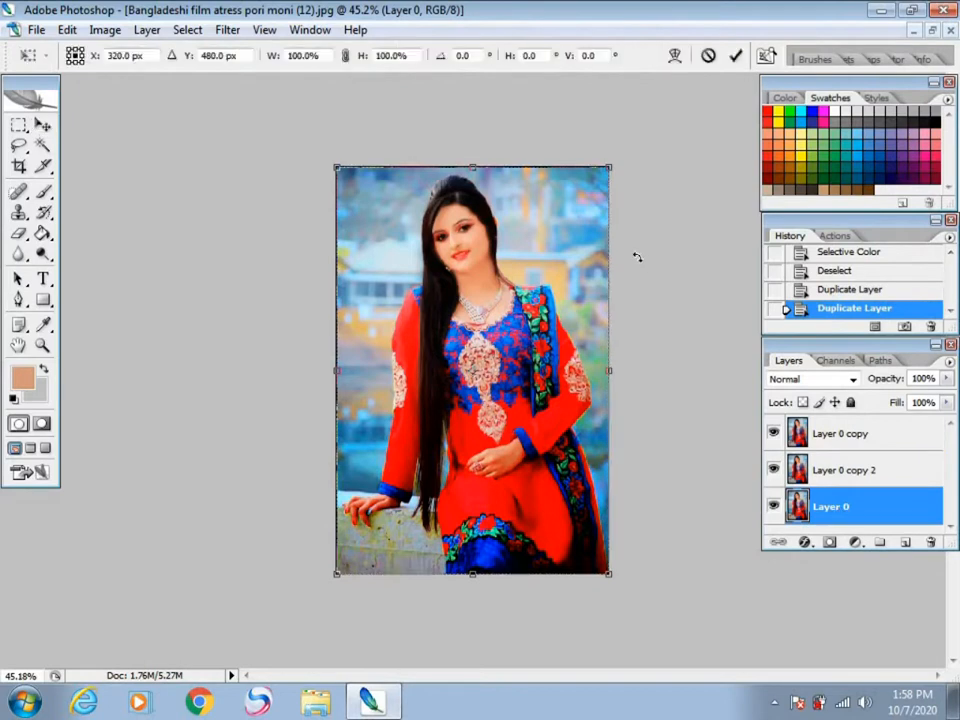
{"action": "left_click_drag", "start_coordinate": [608, 168], "coordinate": [597, 182]}
{"action": "mouse_move", "coordinate": [643, 502]}
{"action": "left_mouse_down"}
{"action": "mouse_move", "coordinate": [634, 538]}
{"action": "mouse_move", "coordinate": [631, 509]}
{"action": "left_mouse_up"}
{"action": "key", "text": "Return"}
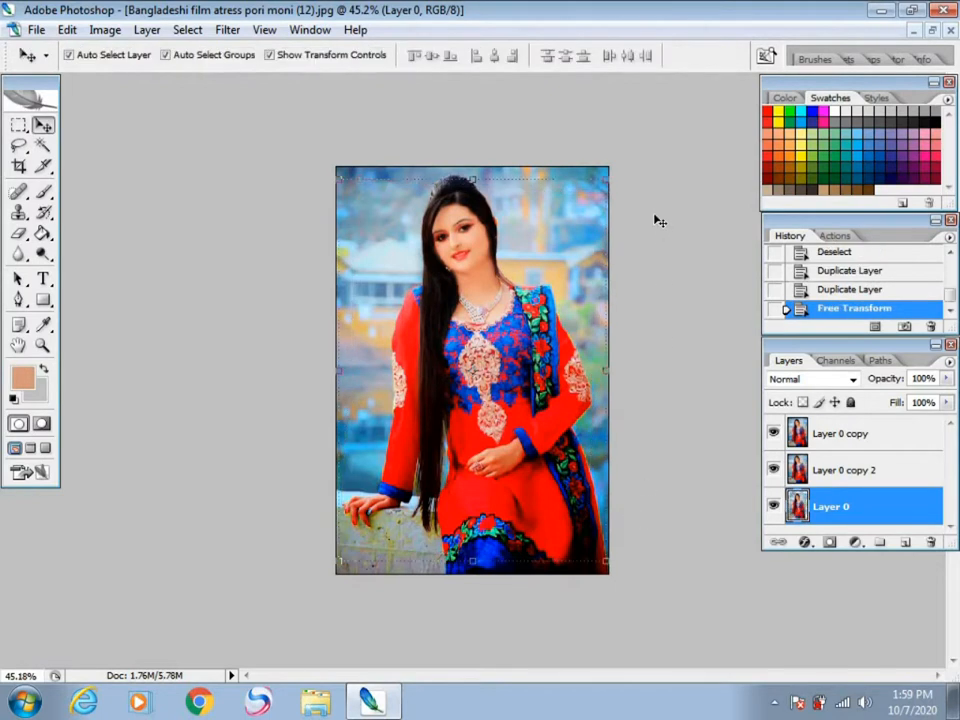
Step: Scale Layer 0 copy 2 to 93.9% around its centre and rotate it a few degrees counterclockwise
{"action": "left_click", "coordinate": [838, 477]}
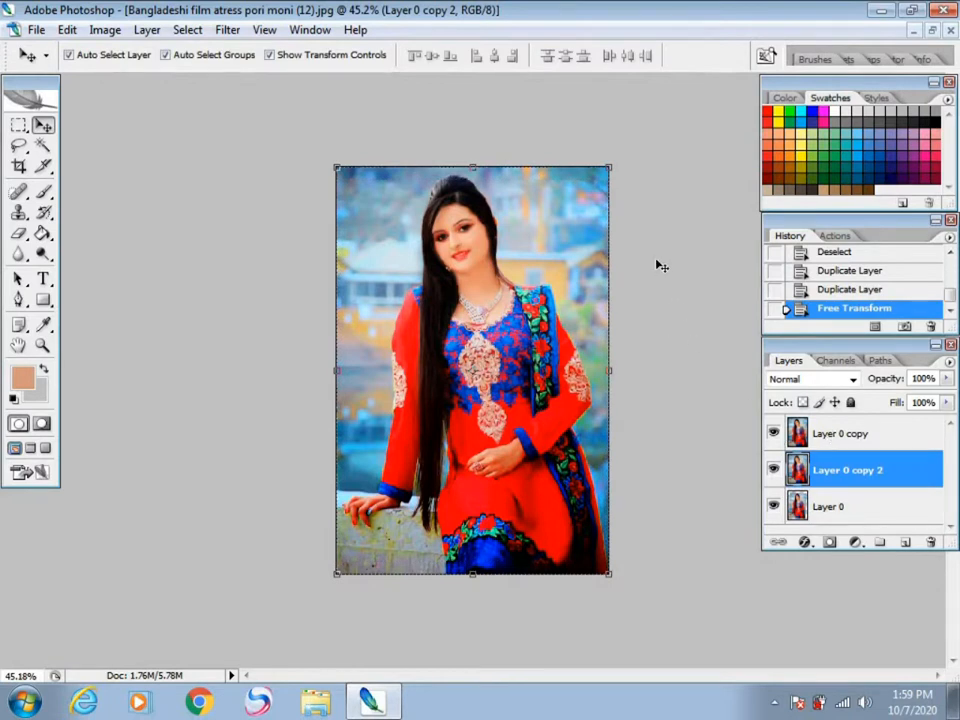
{"action": "key", "text": "ctrl+t"}
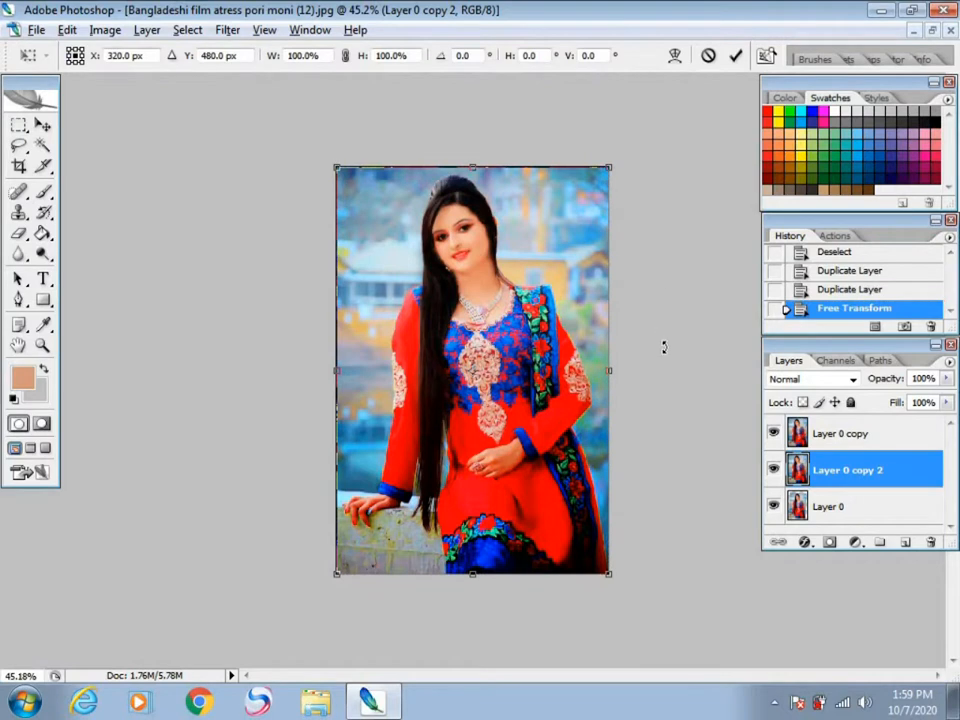
{"action": "left_click_drag", "start_coordinate": [612, 170], "coordinate": [604, 182]}
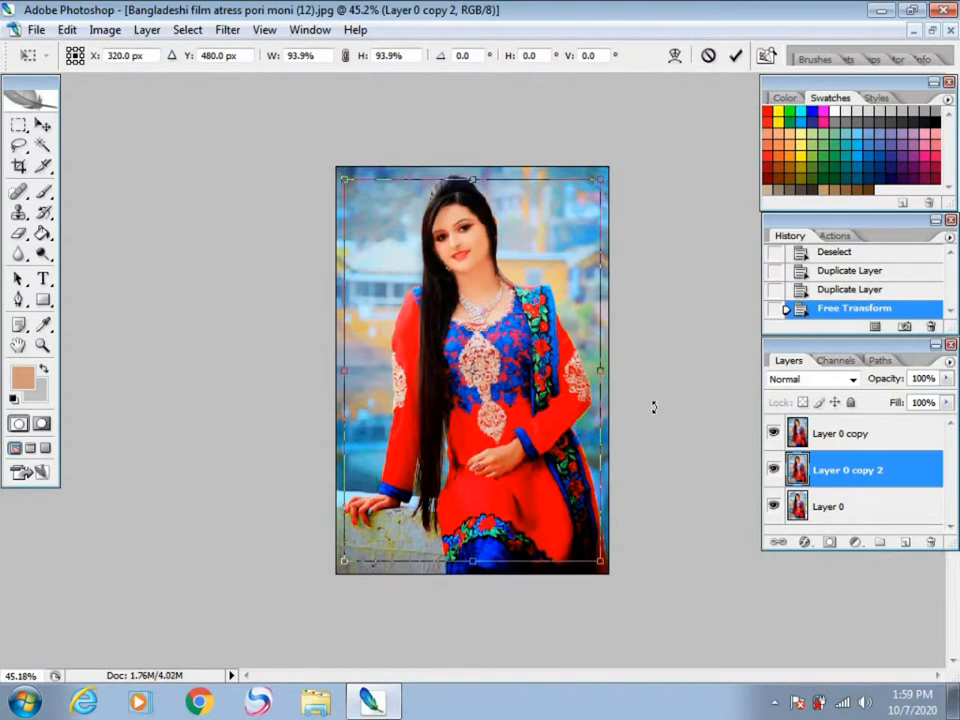
{"action": "mouse_move", "coordinate": [654, 418]}
{"action": "left_mouse_down"}
{"action": "mouse_move", "coordinate": [657, 430]}
{"action": "mouse_move", "coordinate": [655, 404]}
{"action": "left_mouse_up"}
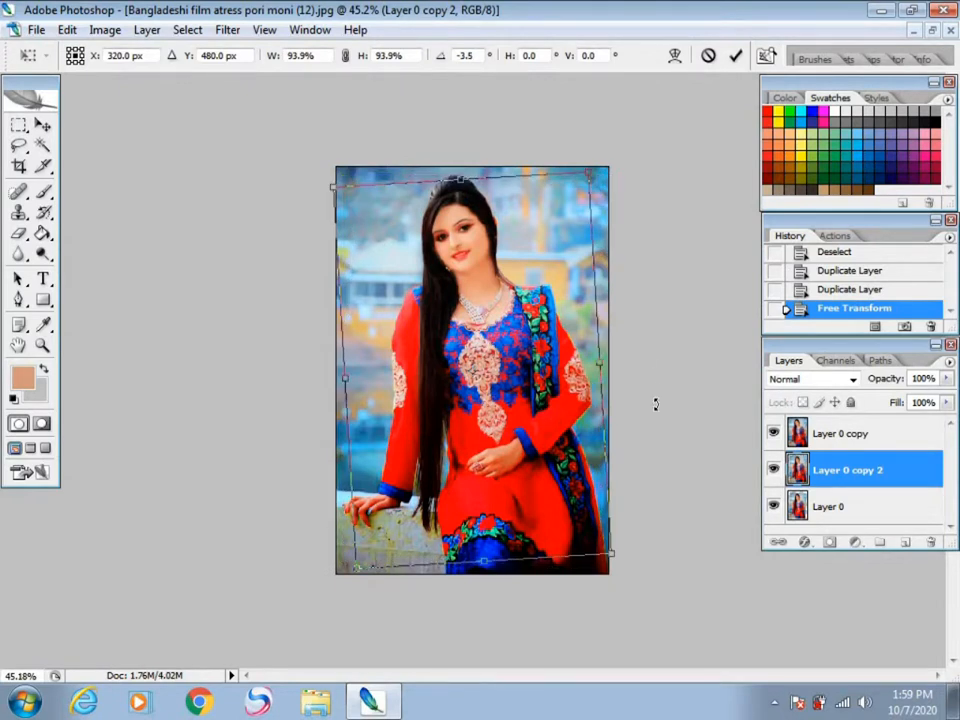
{"action": "left_click_drag", "start_coordinate": [655, 406], "coordinate": [655, 407]}
{"action": "key", "text": "Return"}
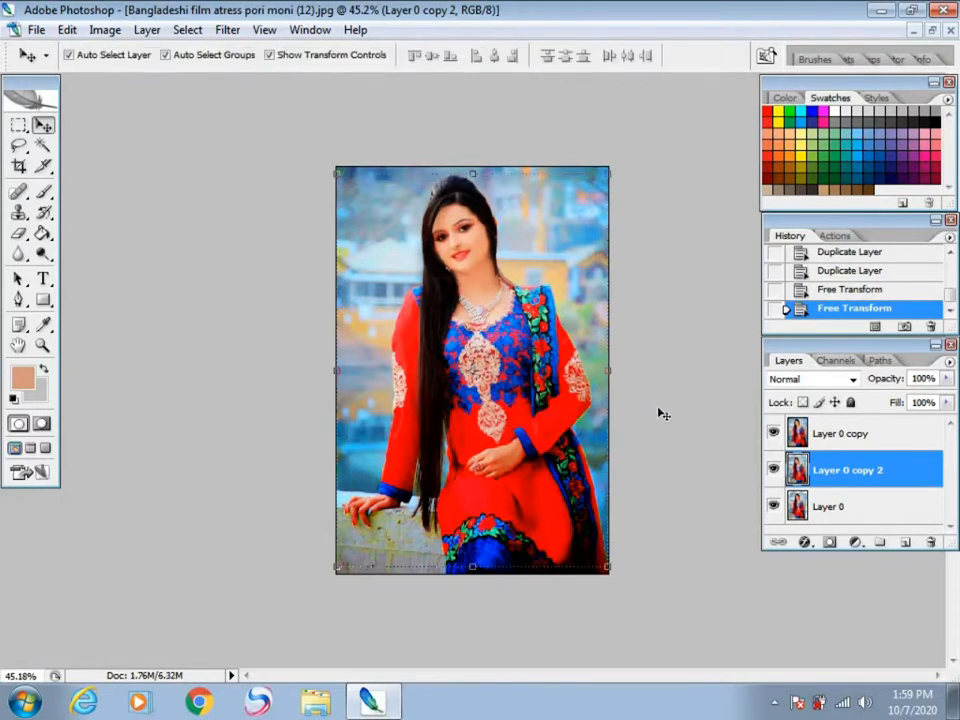
Step: Add a thin red outside stroke at 100% opacity to Layer 0 copy 2
{"action": "scroll", "coordinate": [659, 409], "scroll_direction": "down", "scroll_amount": 1}
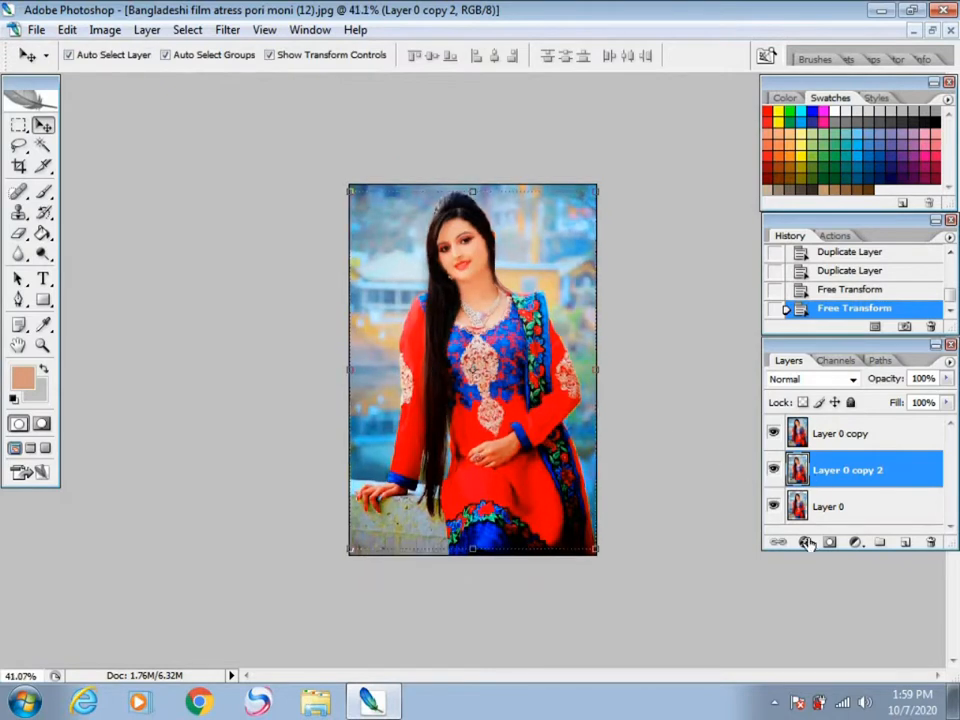
{"action": "left_click", "coordinate": [805, 541]}
{"action": "left_click", "coordinate": [800, 525]}
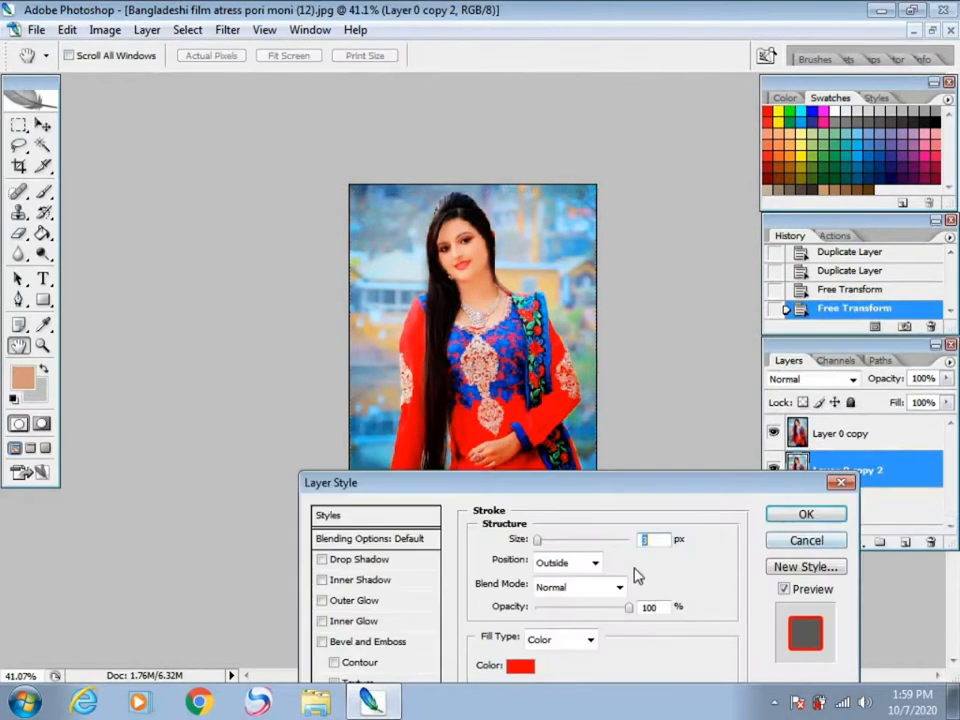
{"action": "left_click_drag", "start_coordinate": [540, 541], "coordinate": [551, 548]}
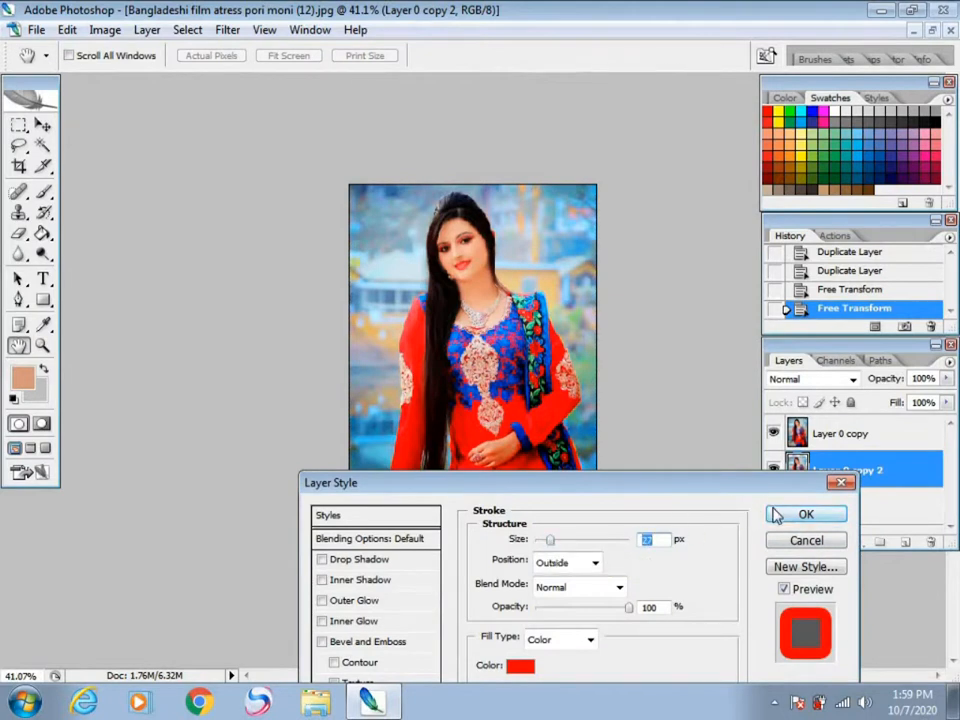
{"action": "left_click_drag", "start_coordinate": [547, 542], "coordinate": [539, 548]}
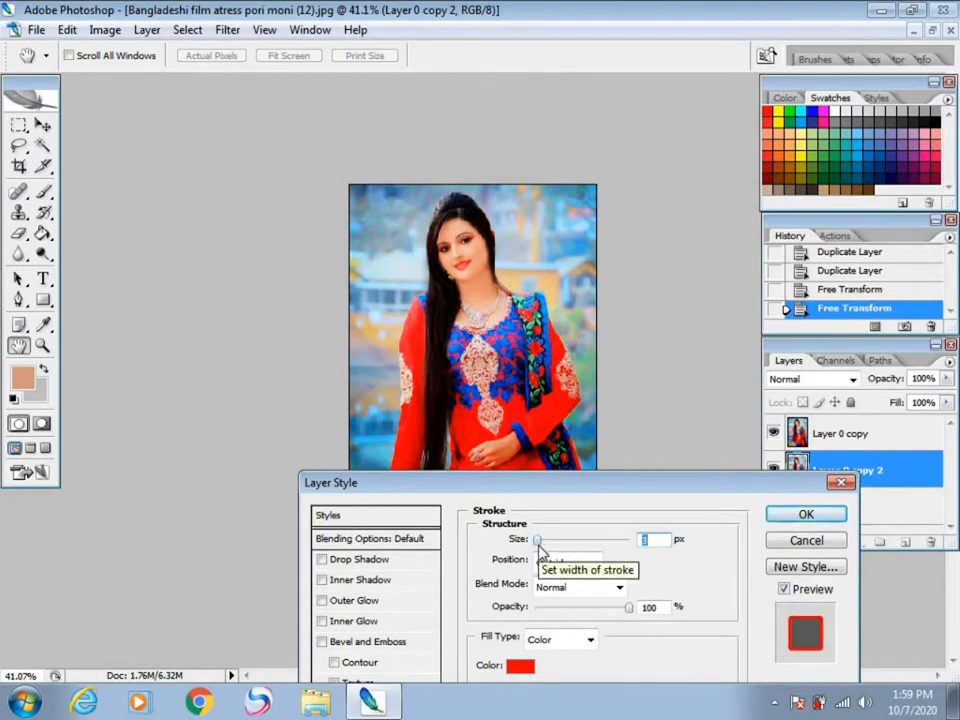
{"action": "left_click", "coordinate": [806, 515]}
{"action": "key", "text": "v"}
Step: Reorder the layers so Layer 0 copy 2 is on top, above Layer 0 copy and Layer 0
{"action": "left_click", "coordinate": [829, 507]}
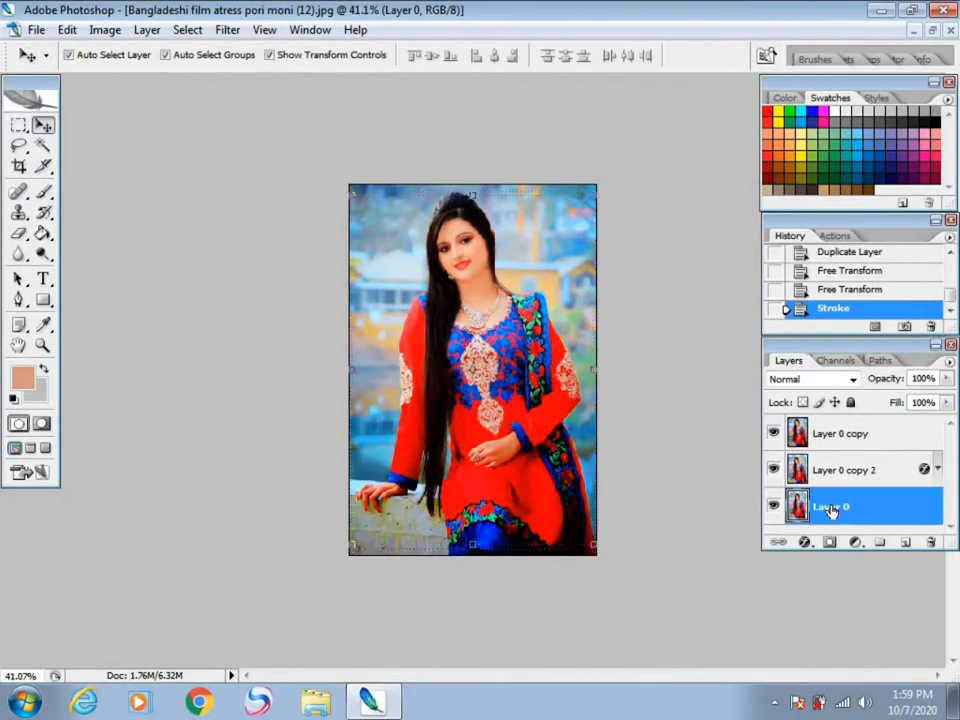
{"action": "left_click", "coordinate": [824, 438]}
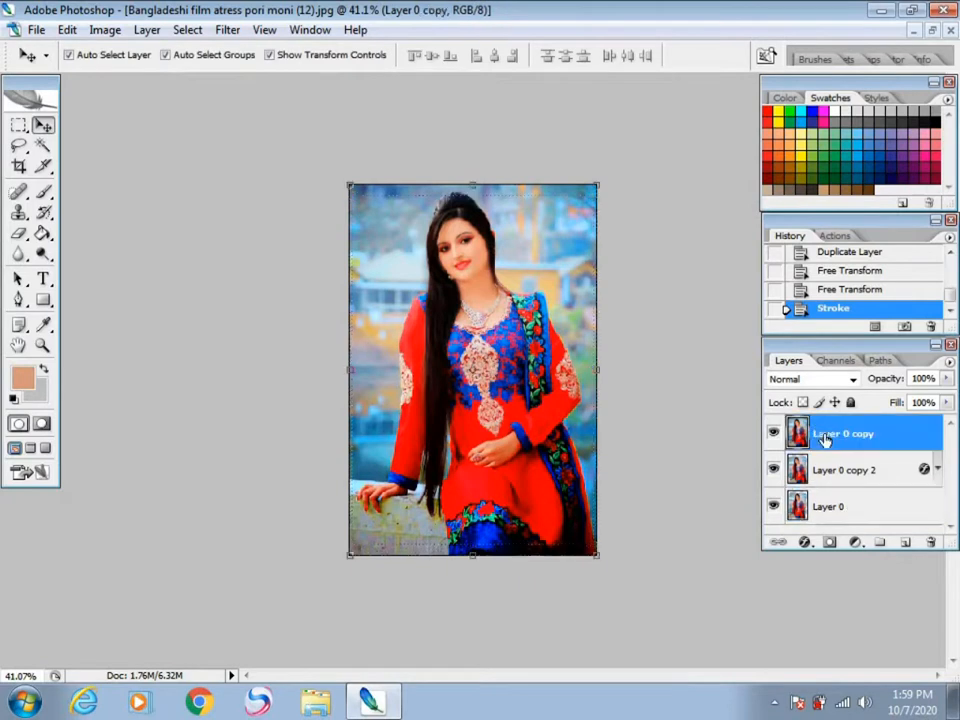
{"action": "left_click", "coordinate": [834, 470]}
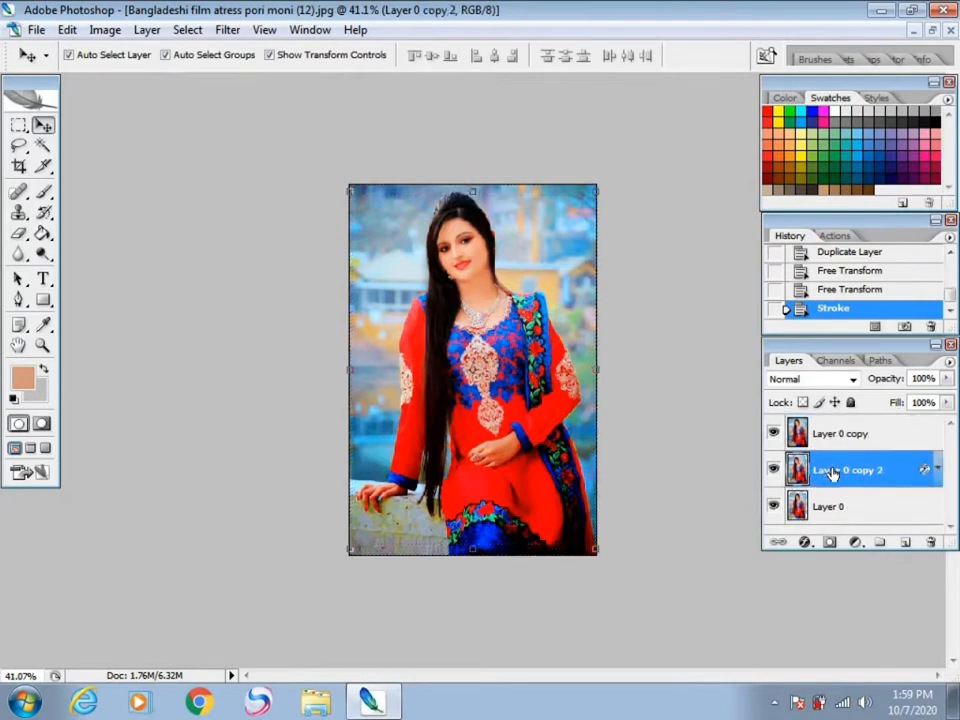
{"action": "mouse_move", "coordinate": [507, 390]}
{"action": "left_mouse_down"}
{"action": "mouse_move", "coordinate": [557, 492]}
{"action": "mouse_move", "coordinate": [515, 449]}
{"action": "mouse_move", "coordinate": [510, 392]}
{"action": "left_mouse_up"}
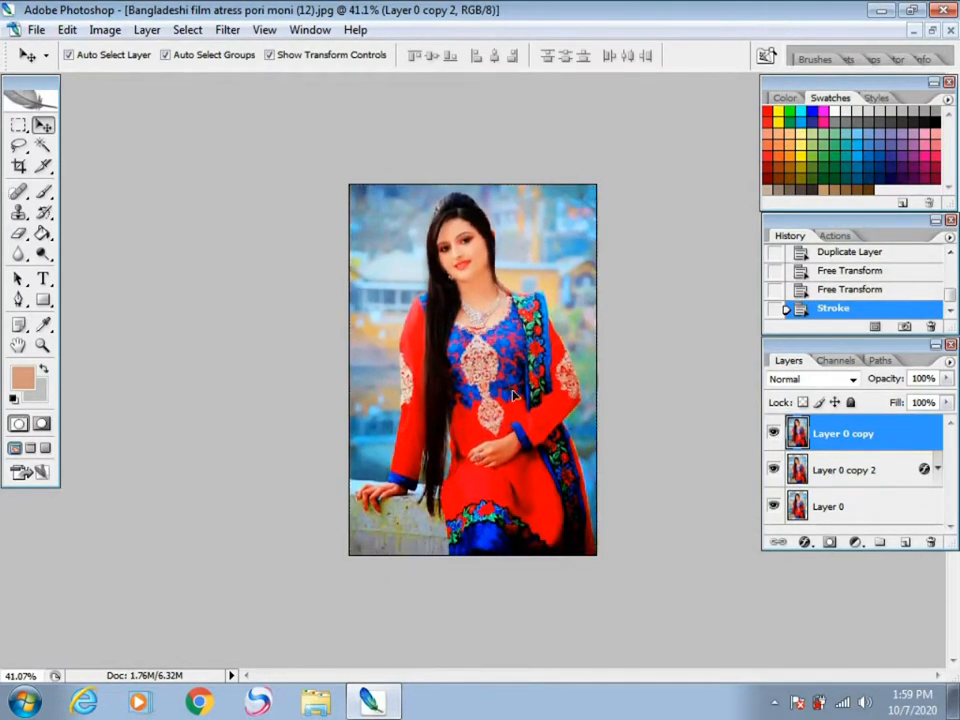
{"action": "left_click", "coordinate": [824, 507]}
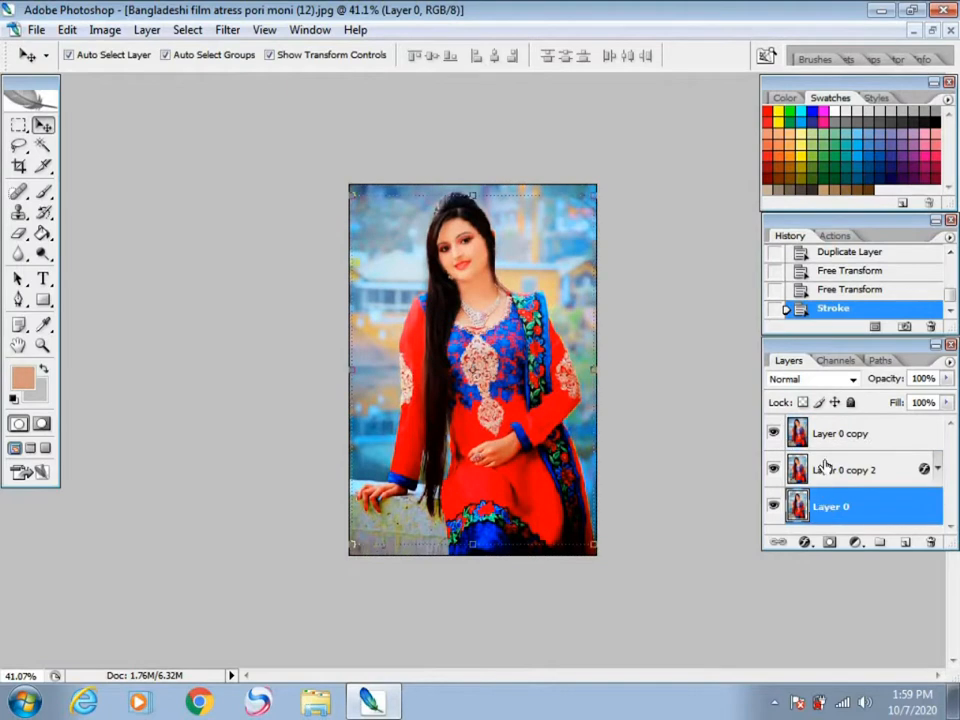
{"action": "left_click", "coordinate": [821, 470]}
{"action": "left_click_drag", "start_coordinate": [828, 511], "coordinate": [802, 424]}
{"action": "key", "text": "ctrl+minus"}
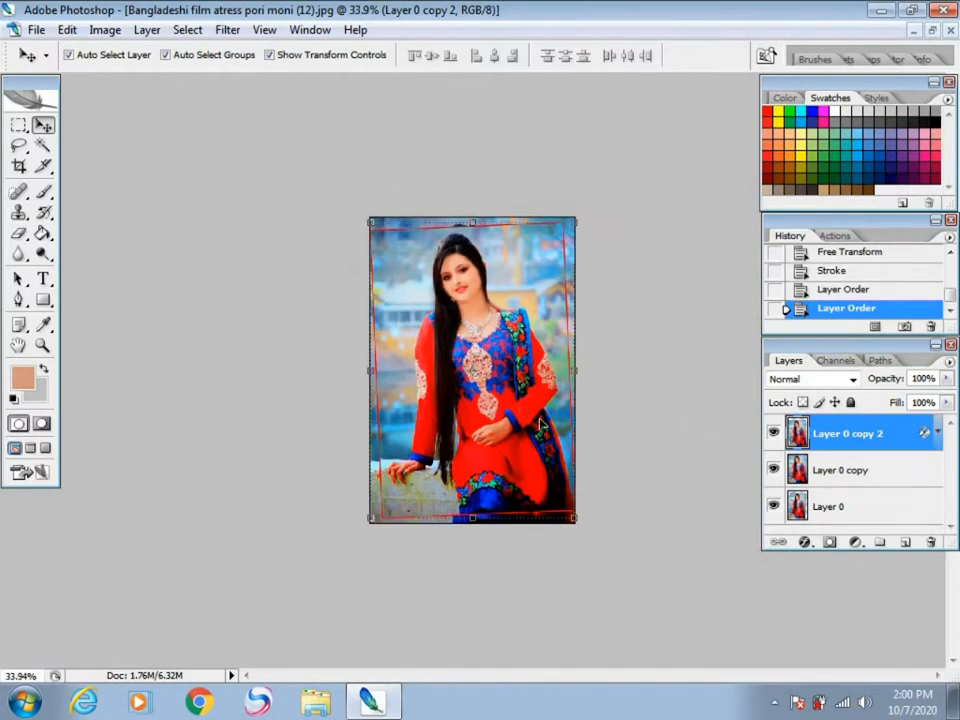
Step: Shift Layer 0 copy 2 slightly so its centre sits at about X 324 px, Y 481 px
{"action": "left_click", "coordinate": [789, 467]}
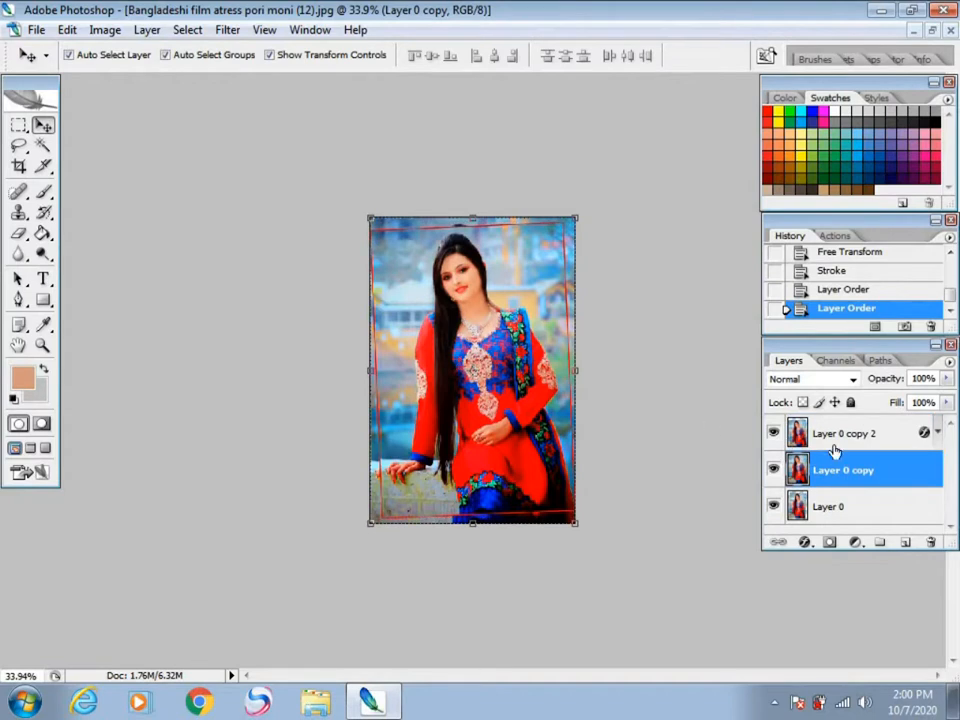
{"action": "left_click", "coordinate": [455, 350]}
{"action": "mouse_move", "coordinate": [455, 350]}
{"action": "left_mouse_down"}
{"action": "mouse_move", "coordinate": [530, 352]}
{"action": "mouse_move", "coordinate": [461, 343]}
{"action": "left_mouse_up"}
{"action": "key", "text": "ctrl+0"}
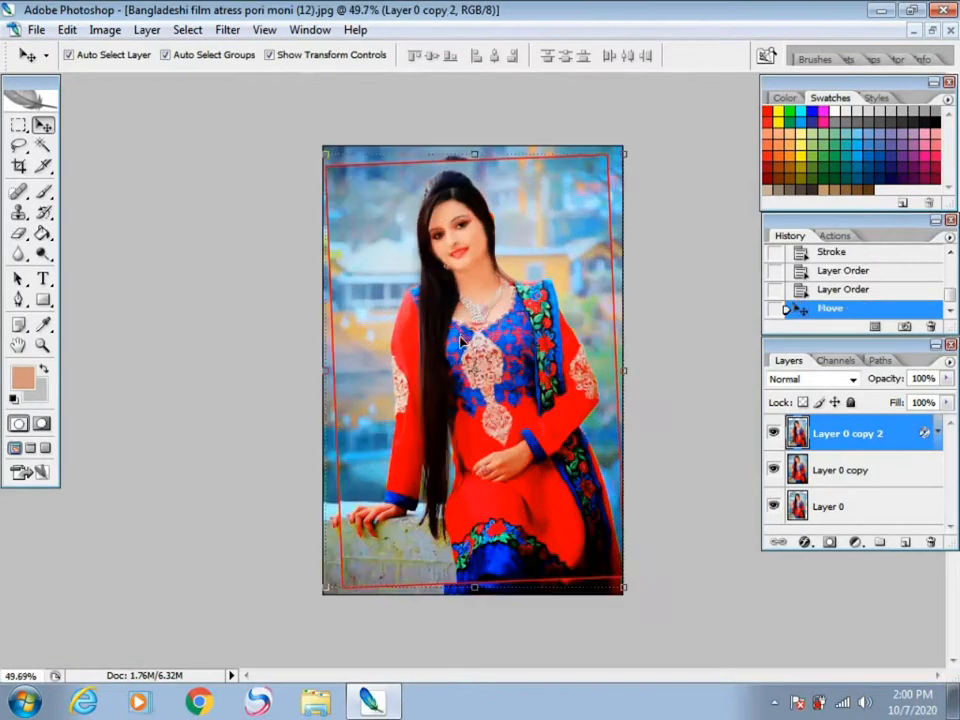
Step: Free-transform Layer 0 copy 2 to 86.7% size and -6.1° rotation, and nudge it left to X 318 px
{"action": "key", "text": "ctrl+t"}
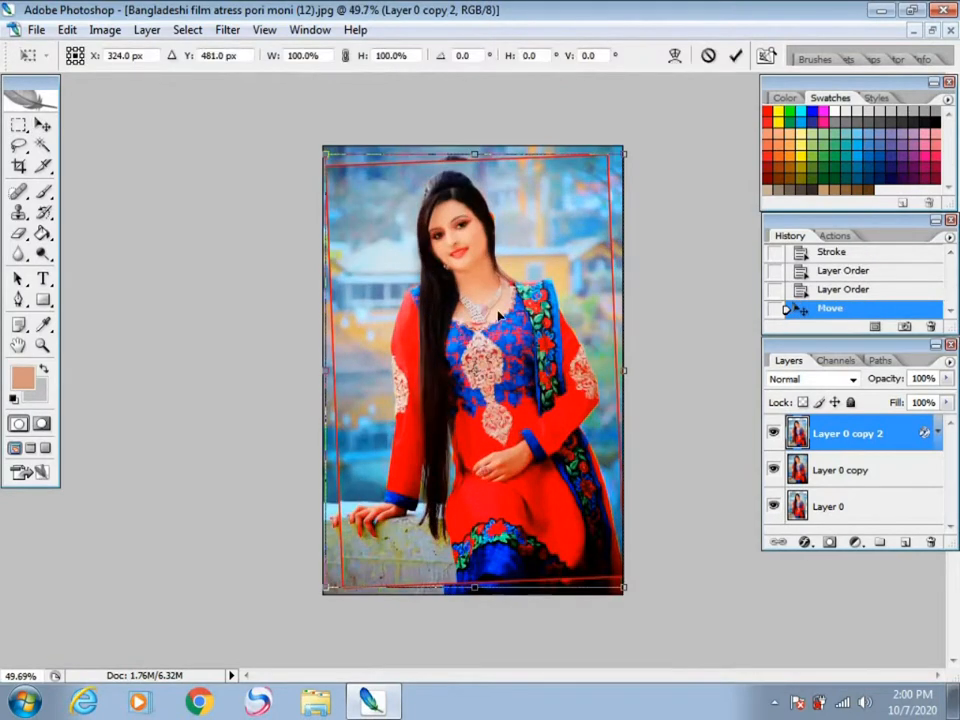
{"action": "left_click_drag", "start_coordinate": [626, 150], "coordinate": [597, 178]}
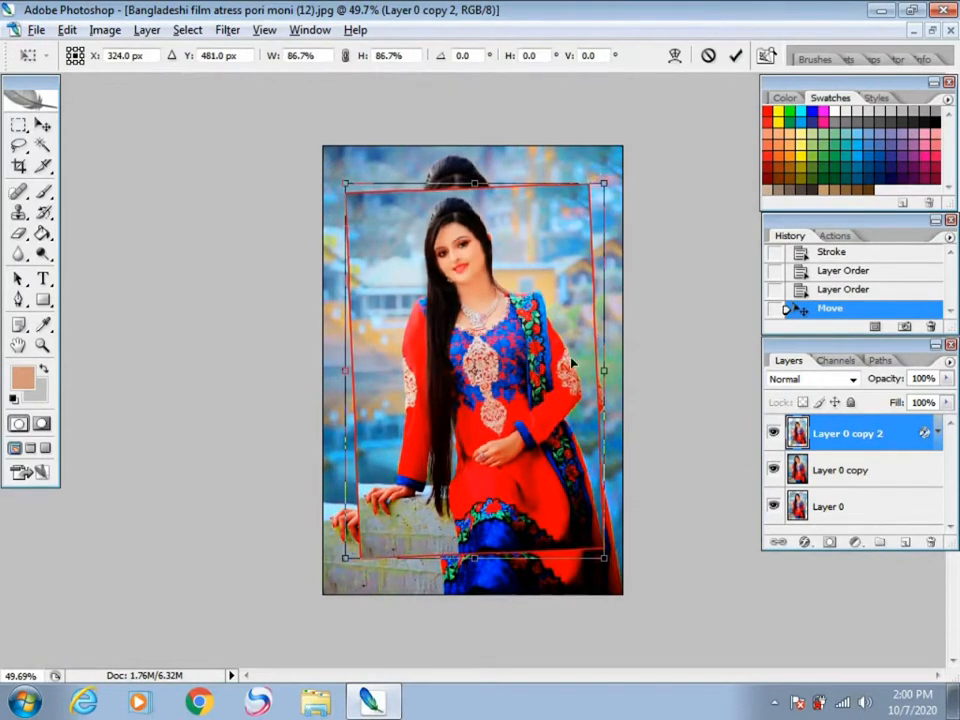
{"action": "left_click_drag", "start_coordinate": [629, 463], "coordinate": [632, 438]}
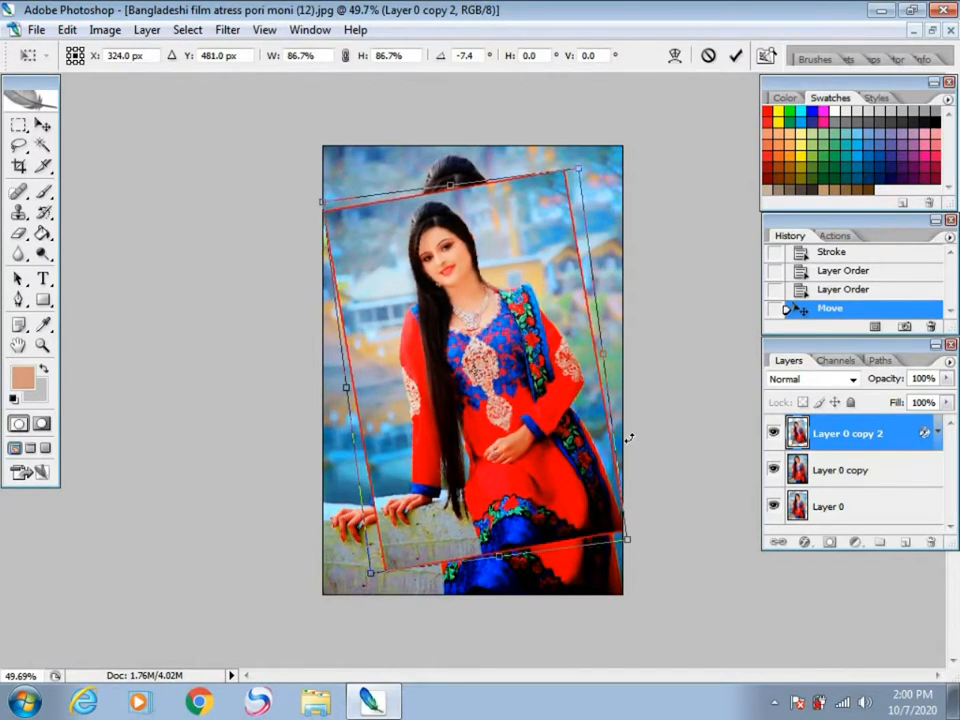
{"action": "left_click_drag", "start_coordinate": [629, 441], "coordinate": [630, 443]}
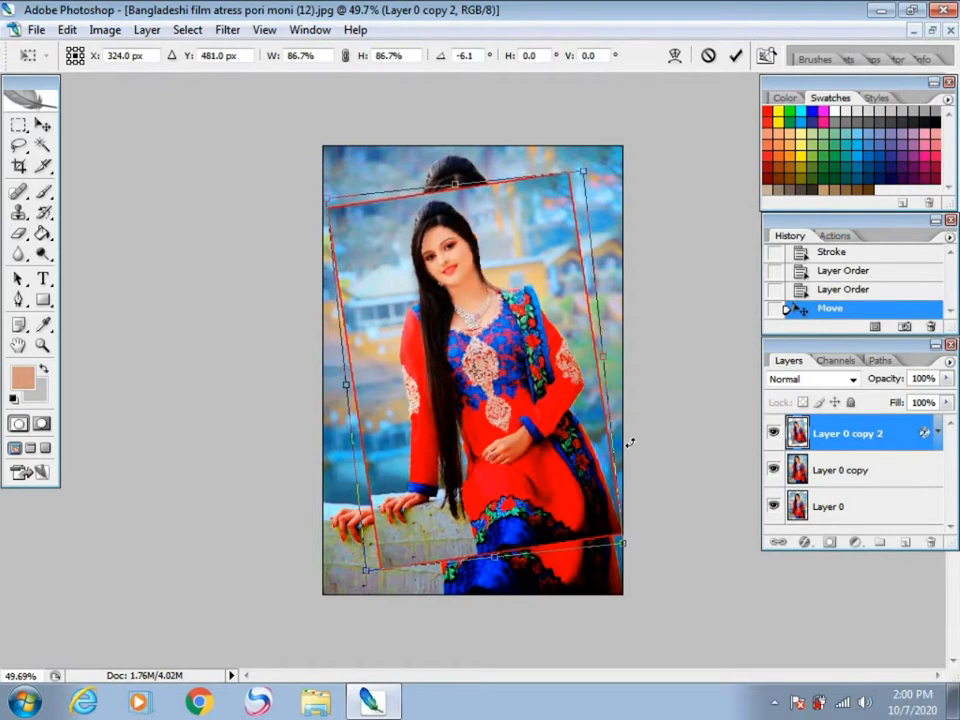
{"action": "key", "text": "Left"}
{"action": "key", "text": "Left"}
{"action": "key", "text": "Left"}
{"action": "key", "text": "Left"}
{"action": "key", "text": "Left"}
{"action": "key", "text": "Left"}
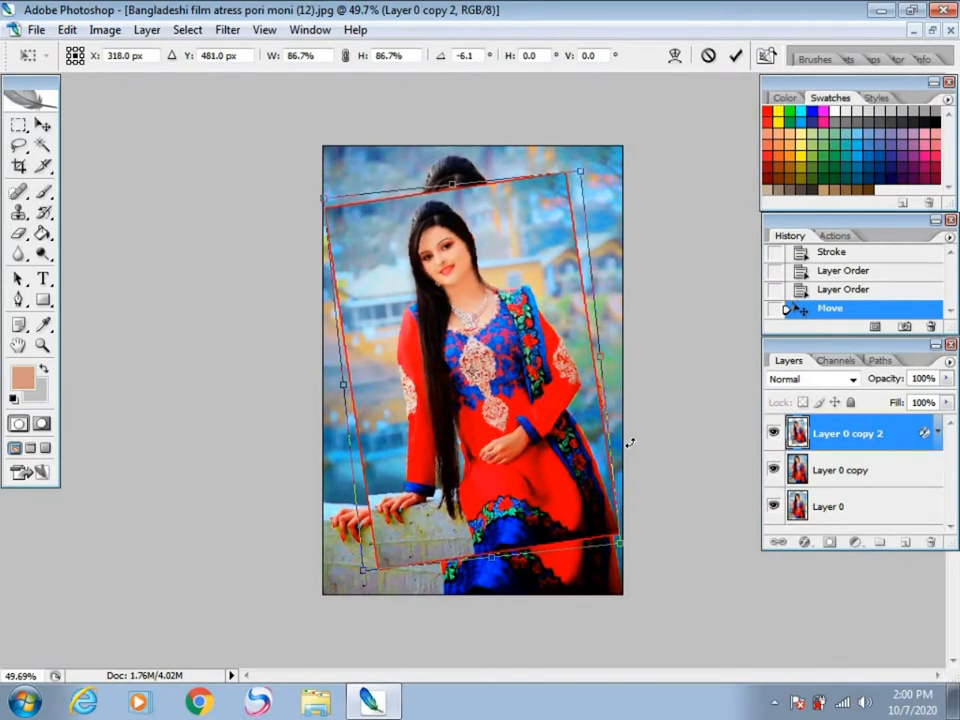
{"action": "key", "text": "Return"}
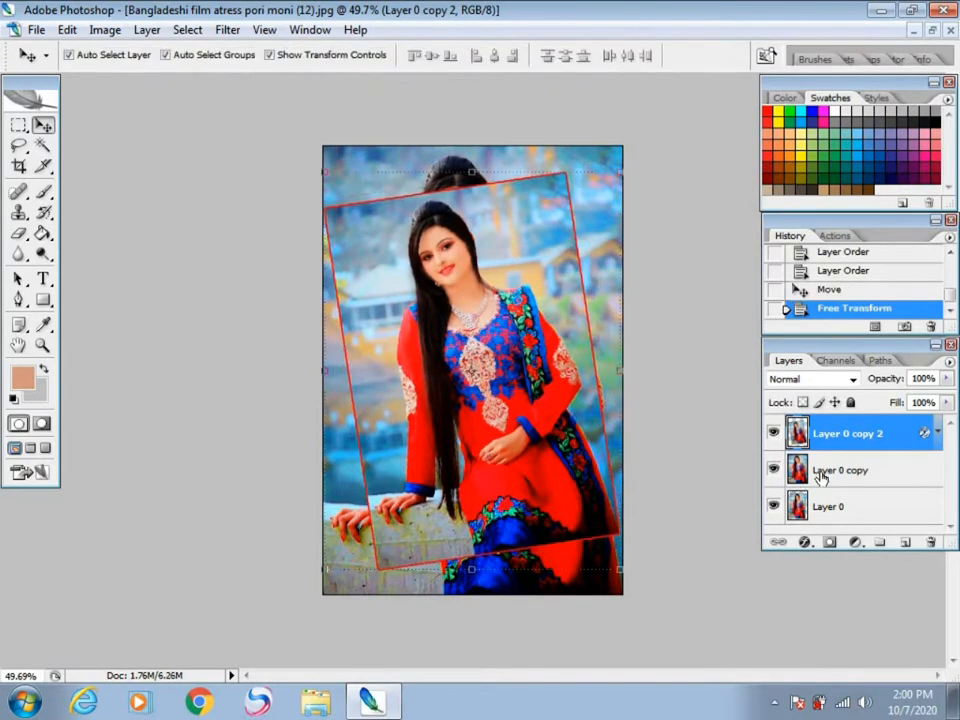
Step: Rotate Layer 0 by -2.2° with Free Transform, keeping its size at 100%
{"action": "left_click", "coordinate": [825, 473]}
{"action": "left_click", "coordinate": [826, 508]}
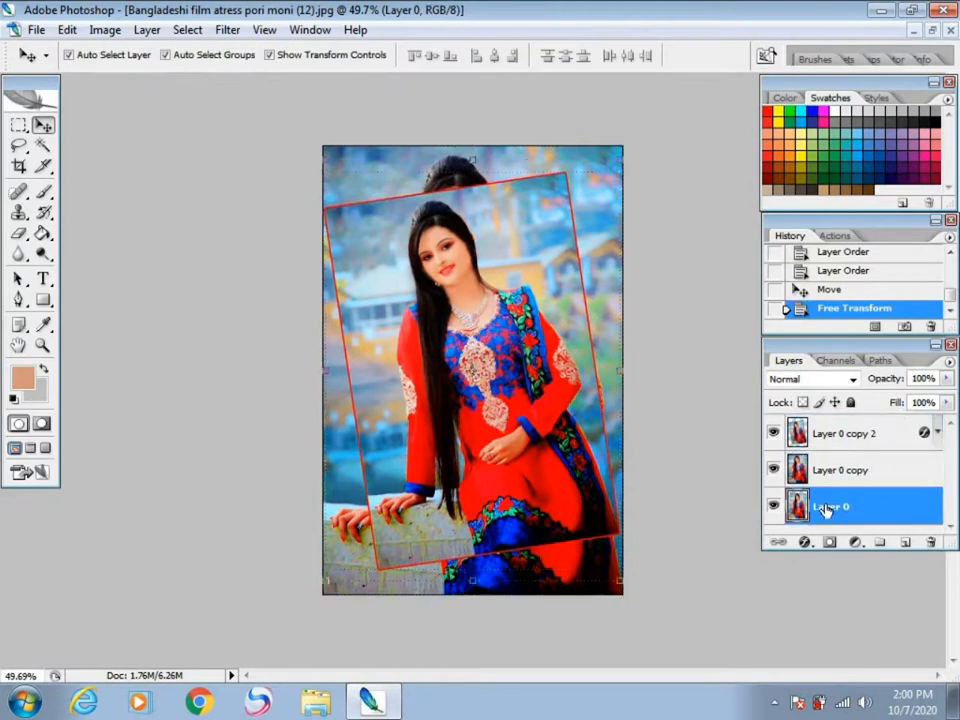
{"action": "key", "text": "ctrl+t"}
{"action": "mouse_move", "coordinate": [634, 363]}
{"action": "left_mouse_down"}
{"action": "mouse_move", "coordinate": [643, 388]}
{"action": "mouse_move", "coordinate": [643, 326]}
{"action": "mouse_move", "coordinate": [648, 380]}
{"action": "left_mouse_up"}
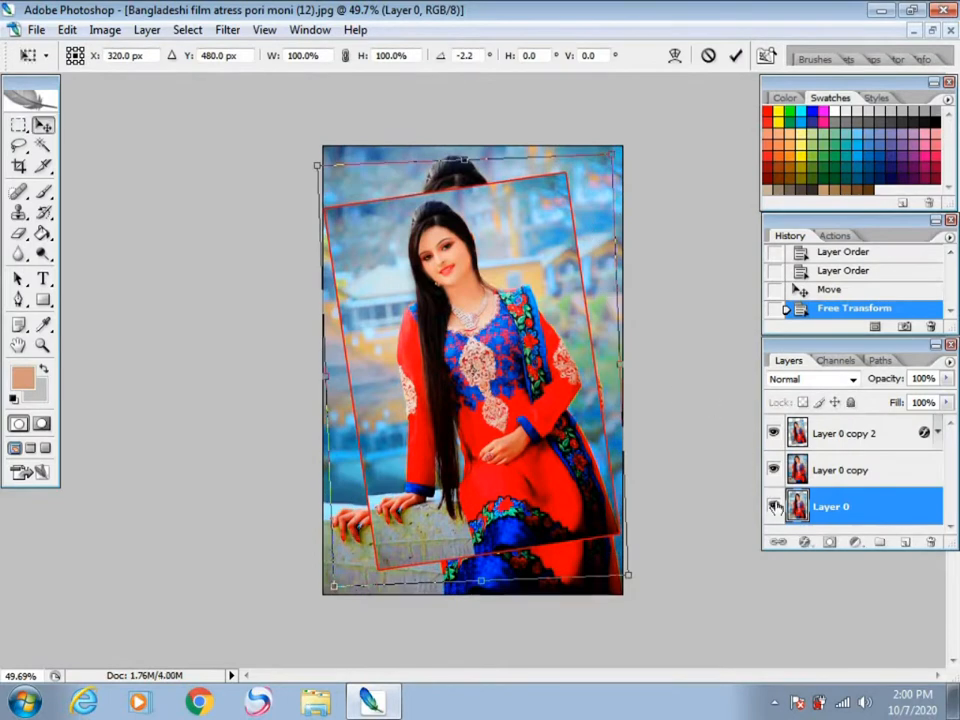
{"action": "key", "text": "Return"}
Step: Add a 3 px red outside stroke to Layer 0
{"action": "left_click", "coordinate": [806, 541]}
{"action": "left_click", "coordinate": [812, 530]}
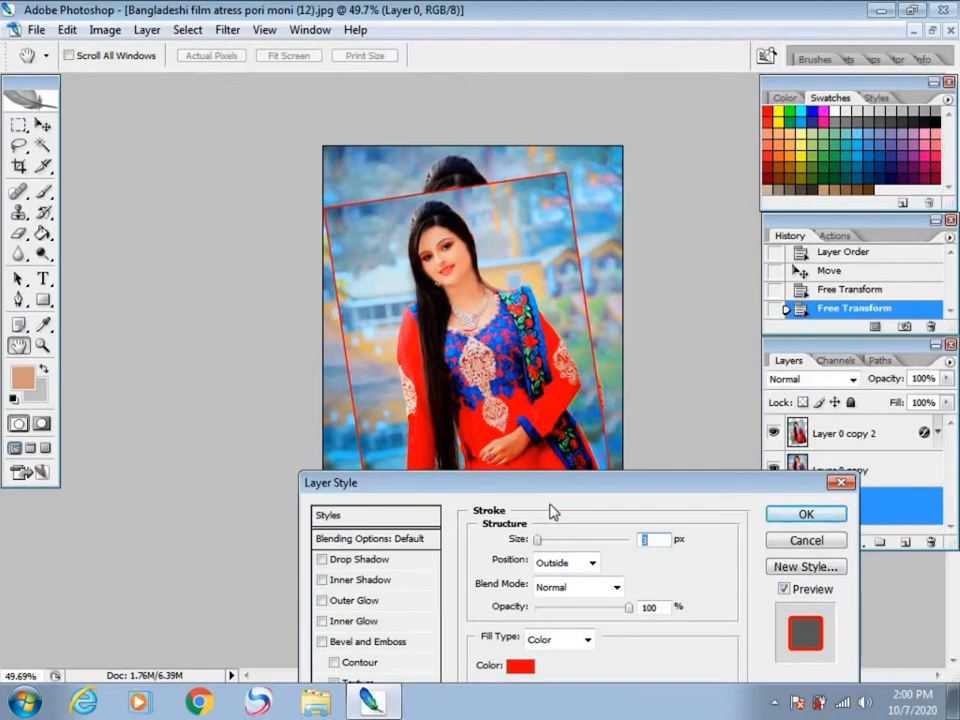
{"action": "left_click_drag", "start_coordinate": [585, 484], "coordinate": [642, 440]}
{"action": "left_click", "coordinate": [731, 419]}
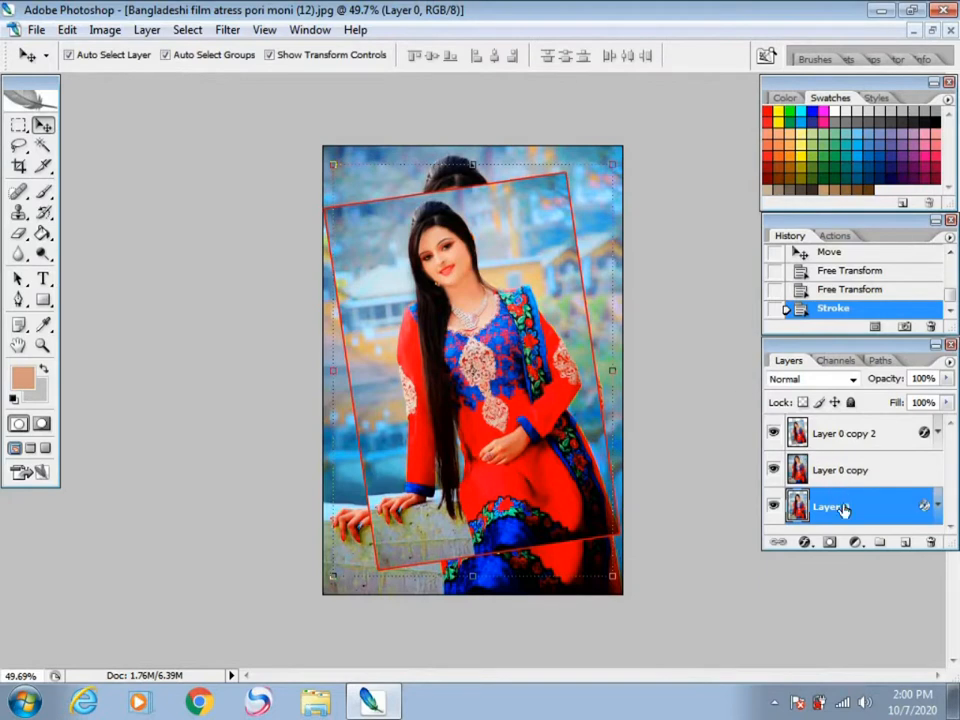
Step: Move Layer 0 above Layer 0 copy in the layer order and deselect it
{"action": "left_click", "coordinate": [730, 460]}
{"action": "left_click", "coordinate": [833, 507]}
{"action": "left_click_drag", "start_coordinate": [833, 507], "coordinate": [833, 459]}
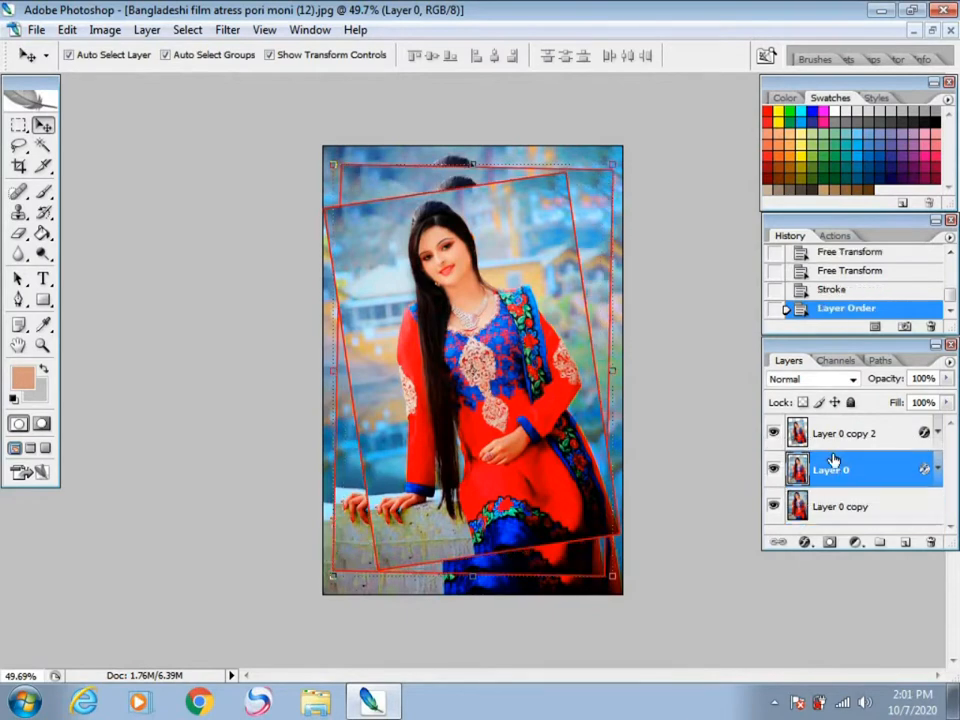
{"action": "left_click", "coordinate": [700, 344]}
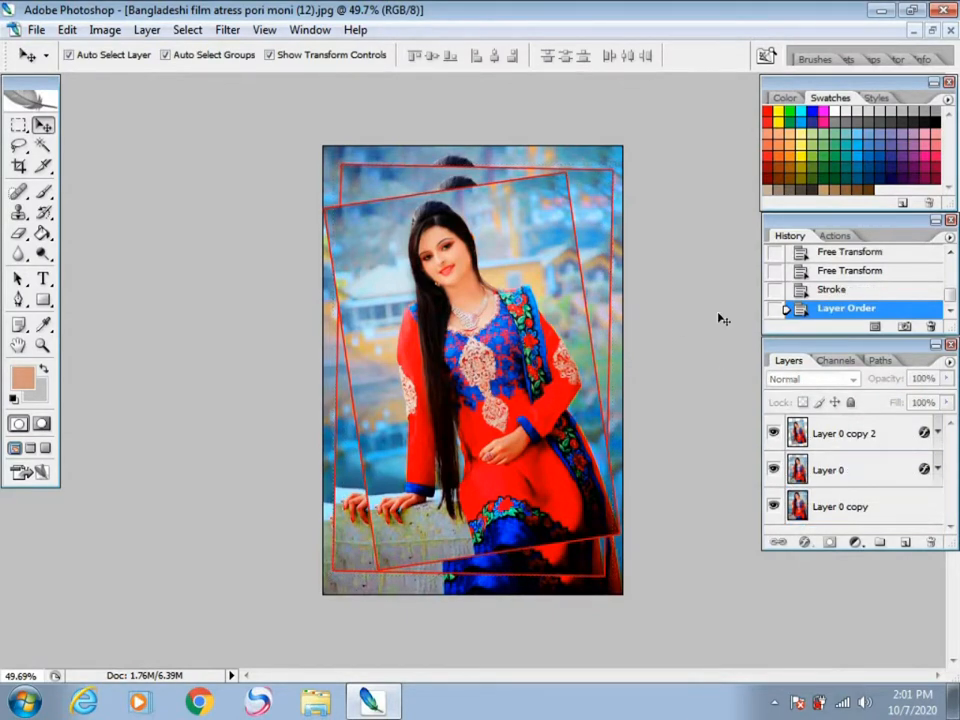
Step: Free-transform Layer 0 to 86.2% size and -15.2° rotation, and bring it above Layer 0 copy 2
{"action": "left_click", "coordinate": [830, 468]}
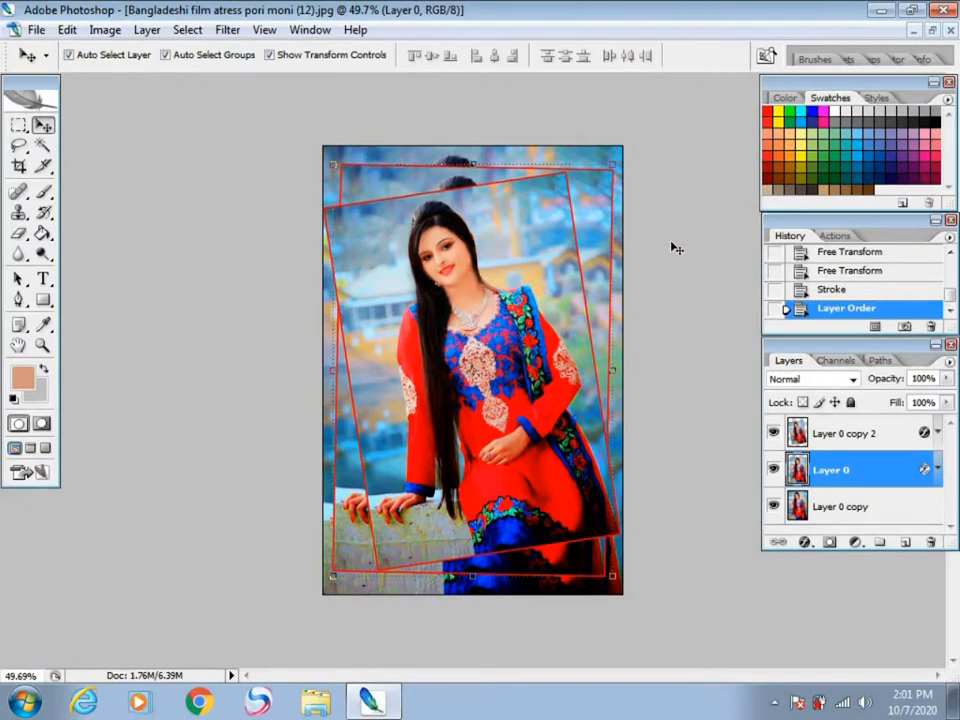
{"action": "key", "text": "ctrl+t"}
{"action": "left_click_drag", "start_coordinate": [612, 166], "coordinate": [599, 183]}
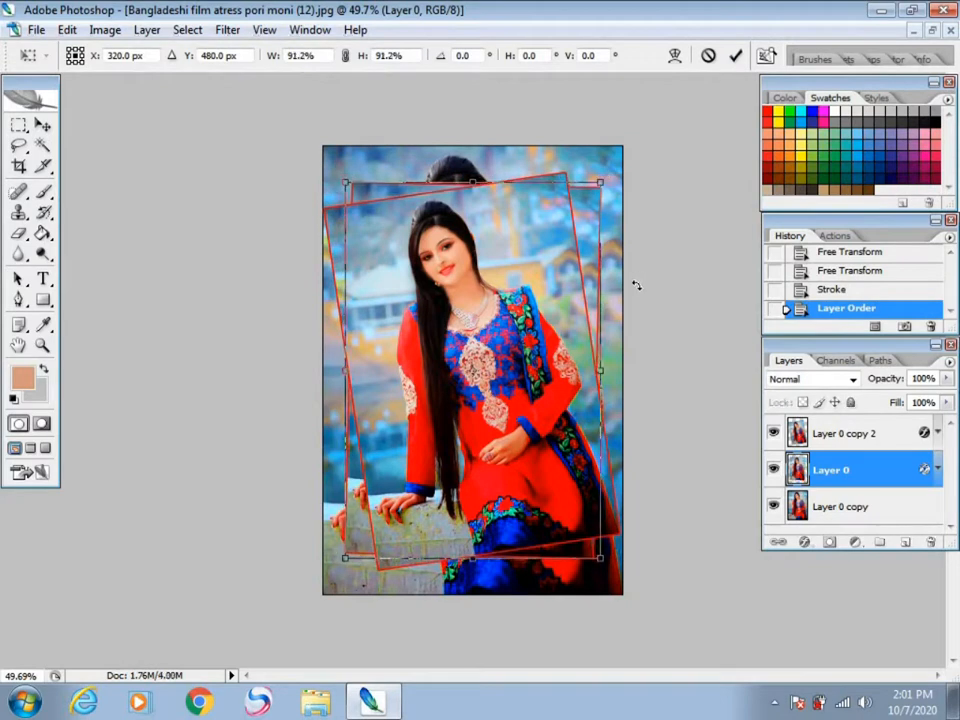
{"action": "left_click_drag", "start_coordinate": [634, 296], "coordinate": [620, 224]}
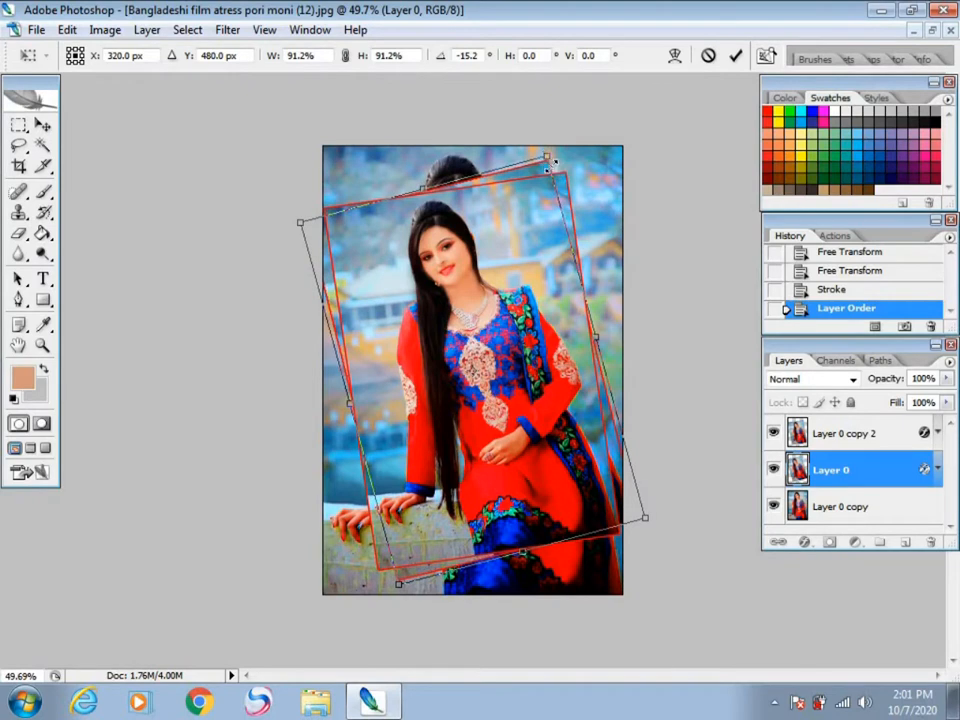
{"action": "mouse_move", "coordinate": [550, 160]}
{"action": "left_mouse_down"}
{"action": "mouse_move", "coordinate": [538, 174]}
{"action": "mouse_move", "coordinate": [548, 167]}
{"action": "left_mouse_up"}
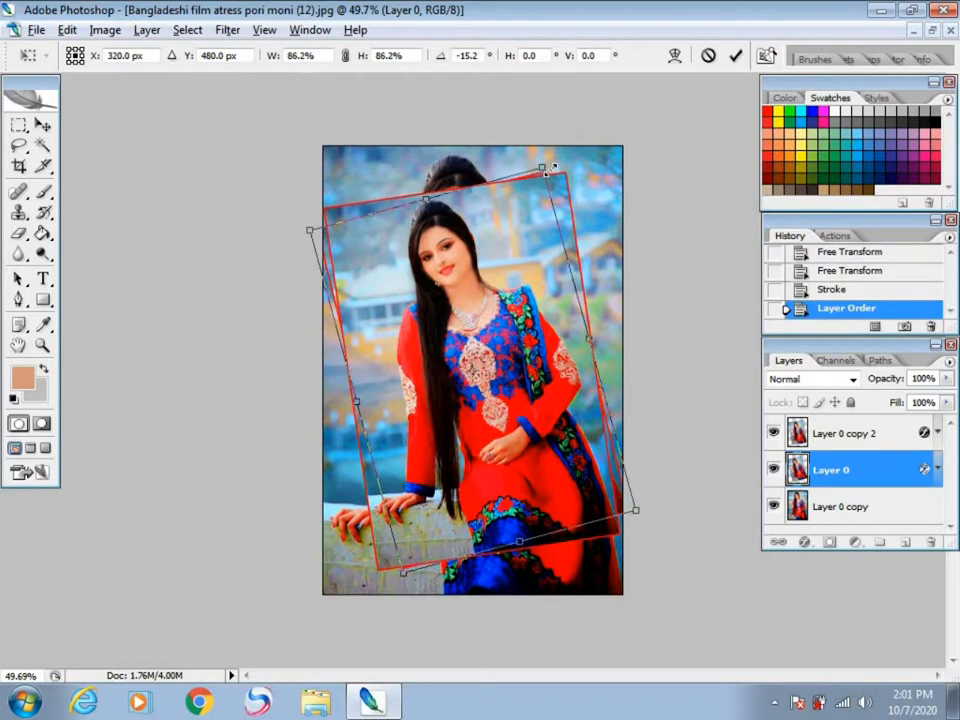
{"action": "key", "text": "Return"}
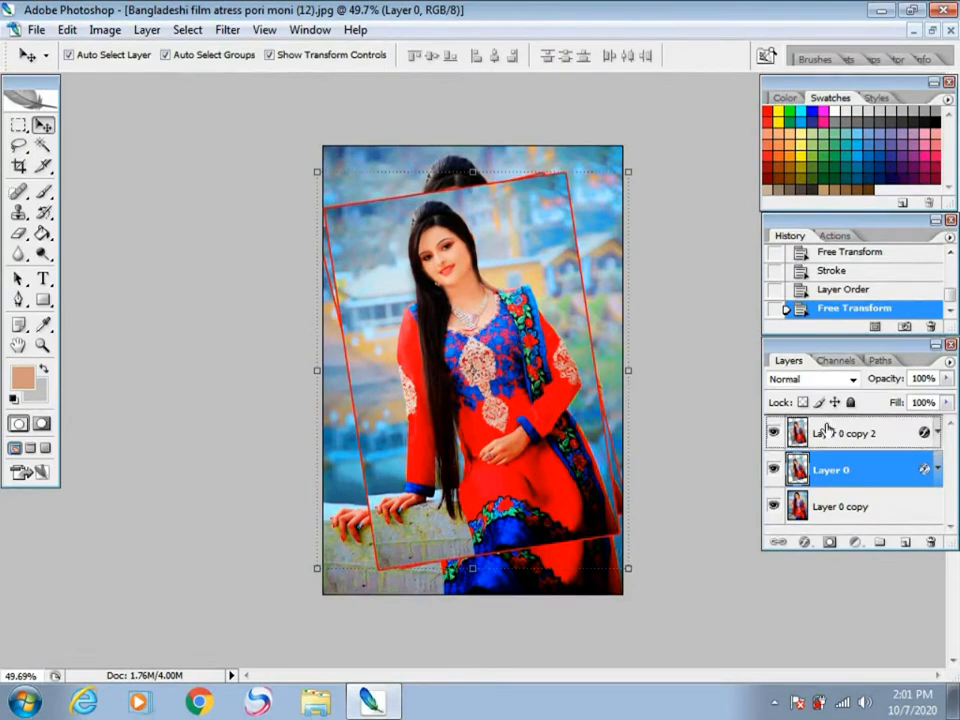
{"action": "key", "text": "ctrl+bracketright"}
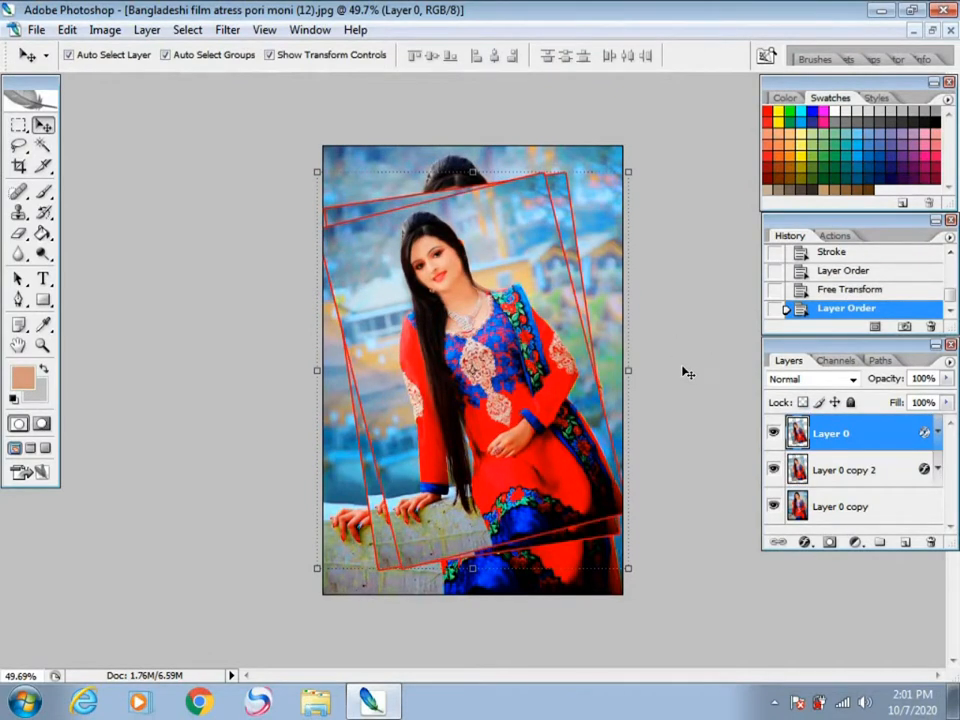
{"action": "scroll", "coordinate": [685, 364], "scroll_direction": "down", "scroll_amount": 1}
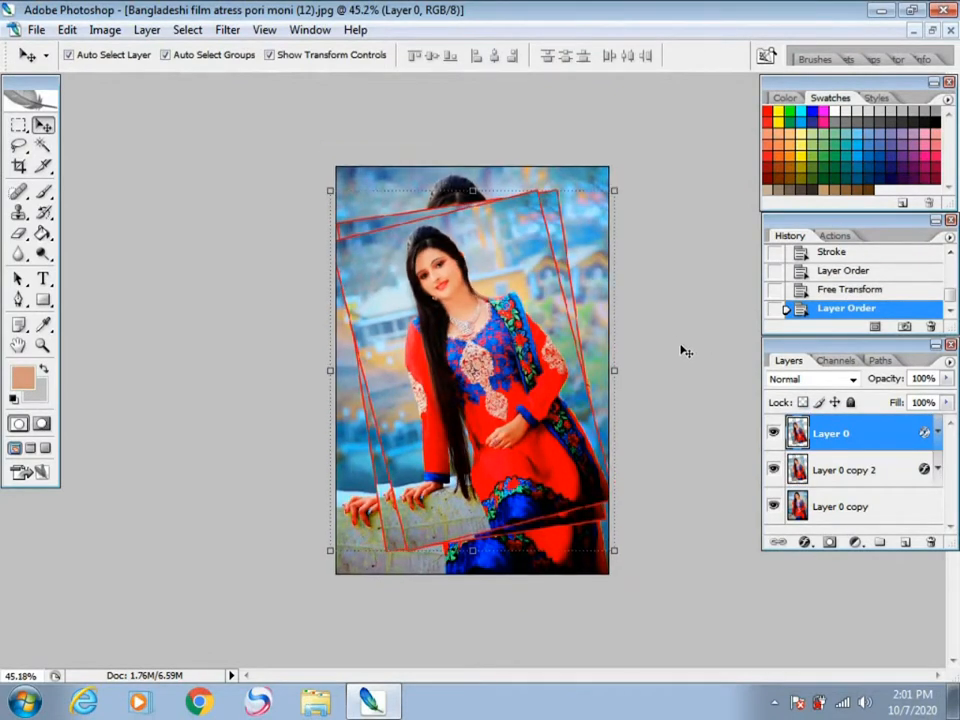
Step: Reposition Layer 0 to about X 315.8 px, Y 461.7 px and free-transform it to 98.6% size and -1.6° rotation
{"action": "key", "text": "shift+Right"}
{"action": "mouse_move", "coordinate": [628, 495]}
{"action": "left_mouse_down"}
{"action": "mouse_move", "coordinate": [630, 510]}
{"action": "mouse_move", "coordinate": [633, 489]}
{"action": "left_mouse_up"}
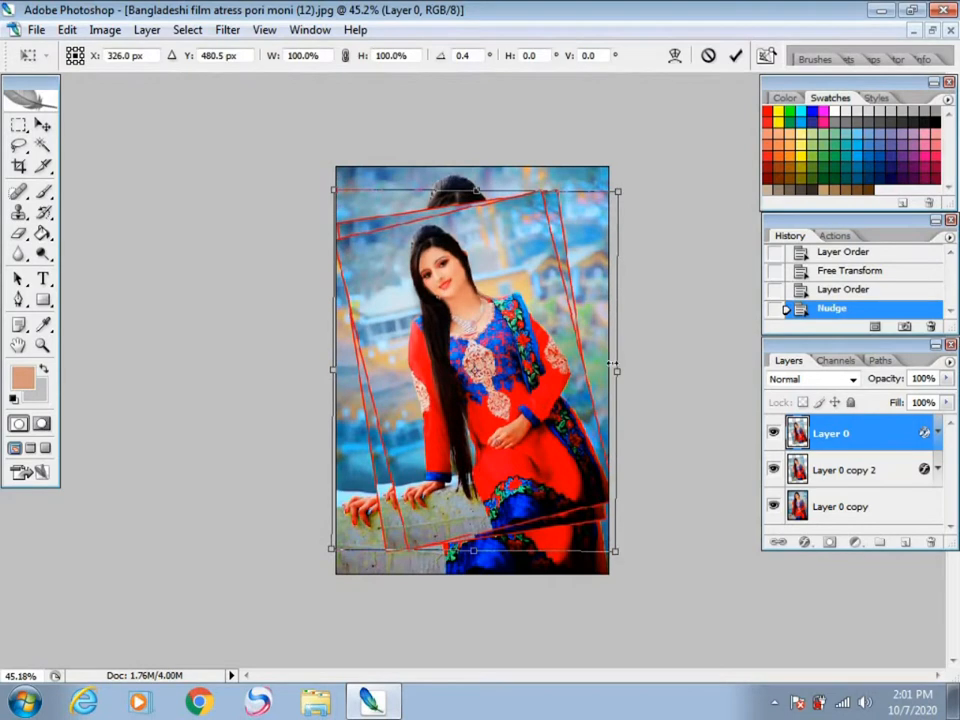
{"action": "left_click_drag", "start_coordinate": [617, 190], "coordinate": [615, 195]}
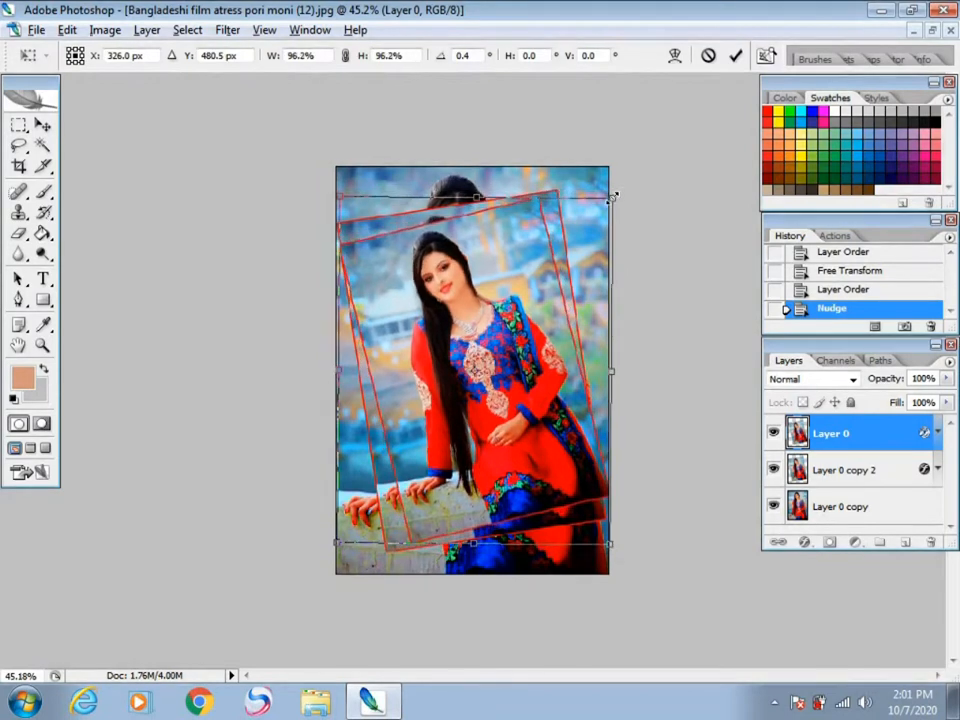
{"action": "left_click_drag", "start_coordinate": [550, 415], "coordinate": [547, 407]}
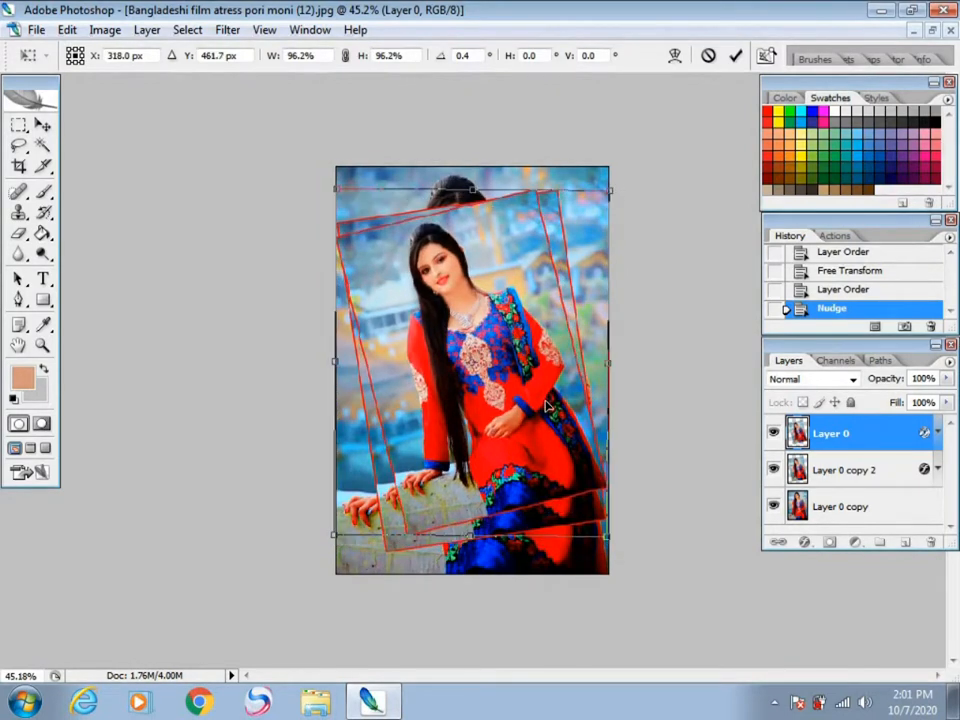
{"action": "left_click_drag", "start_coordinate": [623, 463], "coordinate": [625, 481]}
{"action": "left_click_drag", "start_coordinate": [626, 473], "coordinate": [626, 465]}
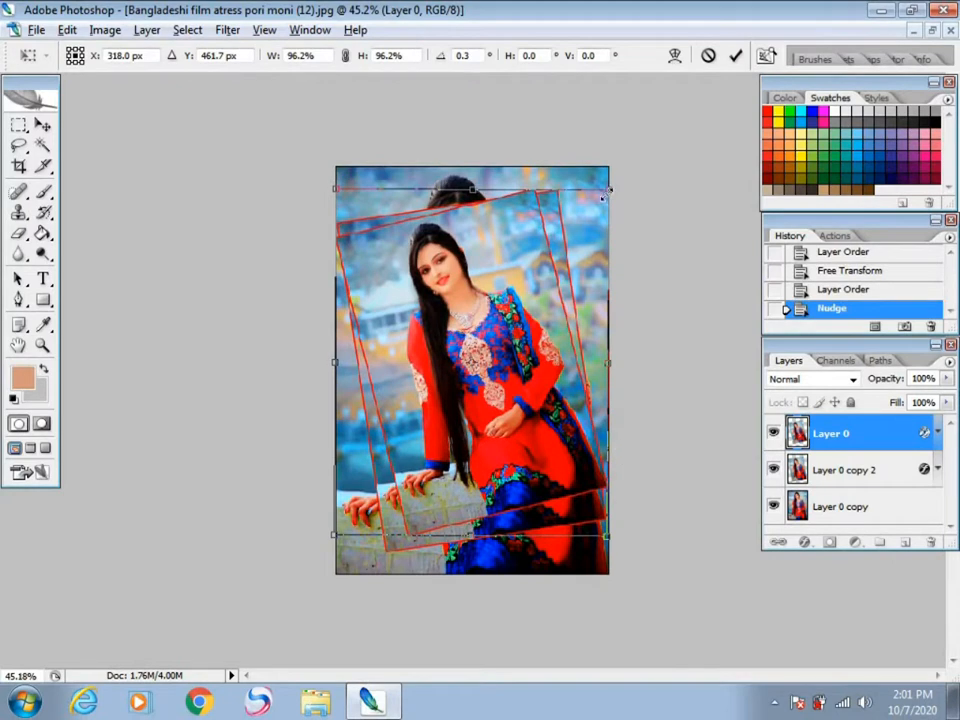
{"action": "left_click_drag", "start_coordinate": [611, 190], "coordinate": [613, 187]}
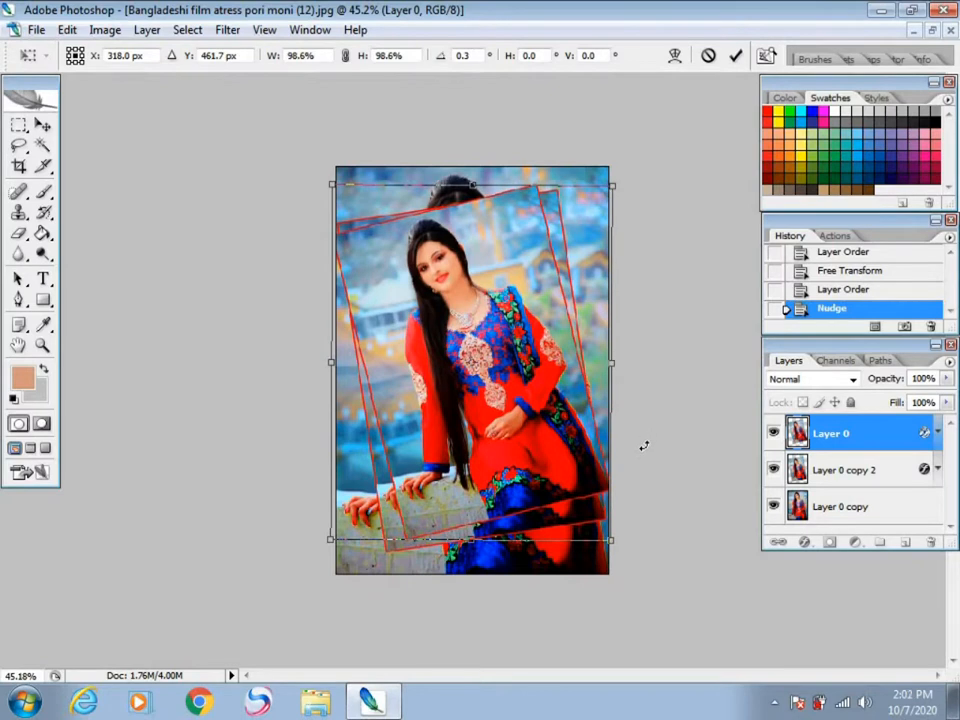
{"action": "left_click_drag", "start_coordinate": [644, 444], "coordinate": [643, 438]}
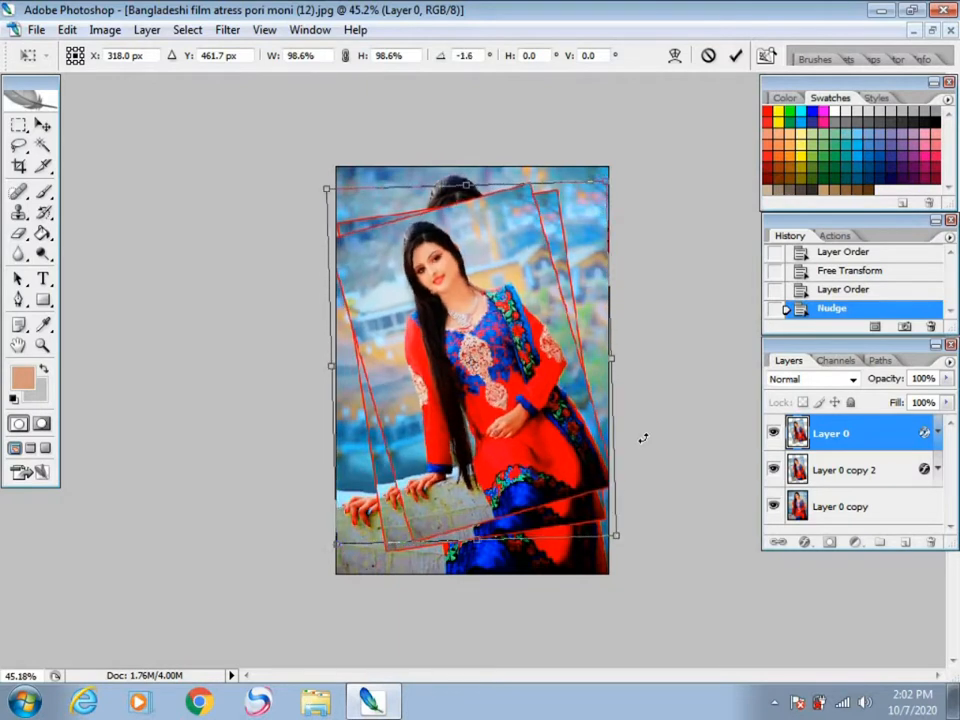
{"action": "key", "text": "Left"}
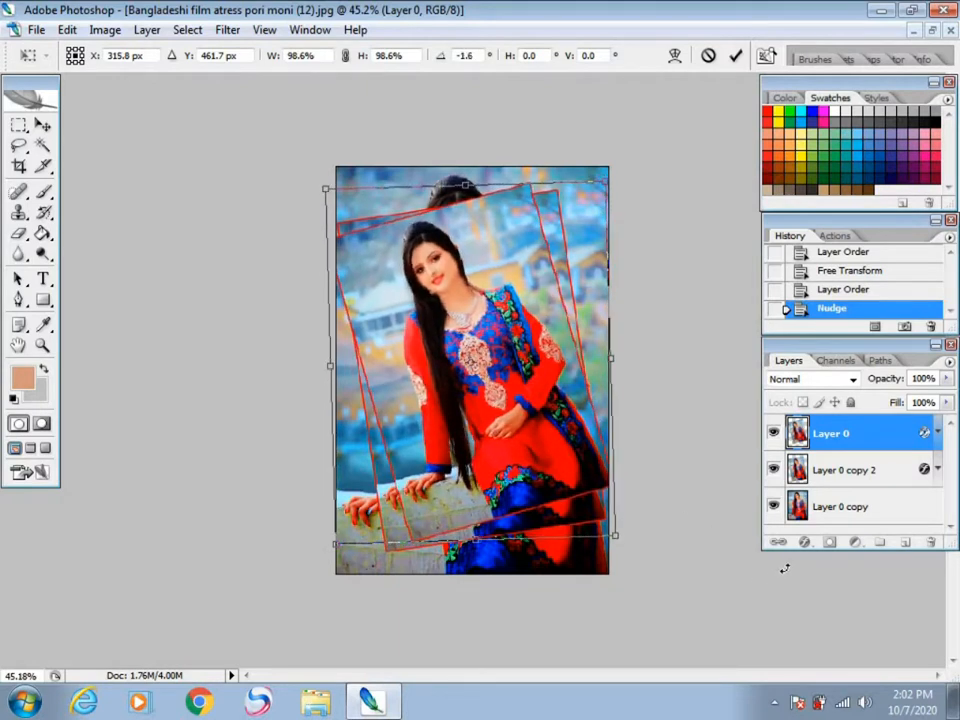
{"action": "key", "text": "Return"}
Step: Change the stroke on Layer 0 to yellow #f8de04 and make it slightly thicker
{"action": "left_click", "coordinate": [804, 541]}
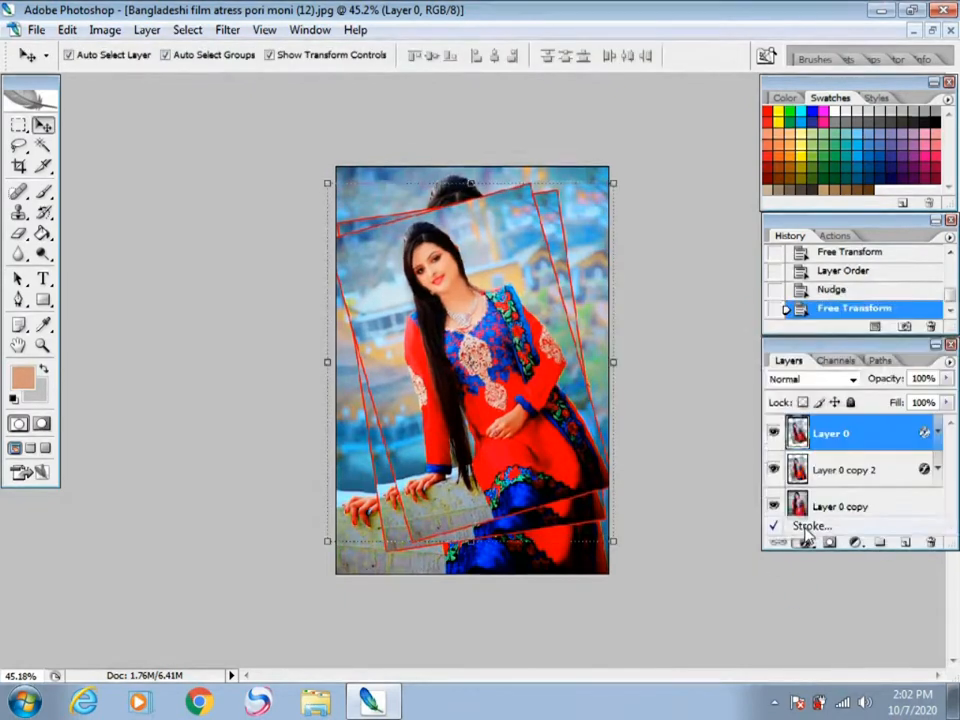
{"action": "left_click", "coordinate": [800, 523]}
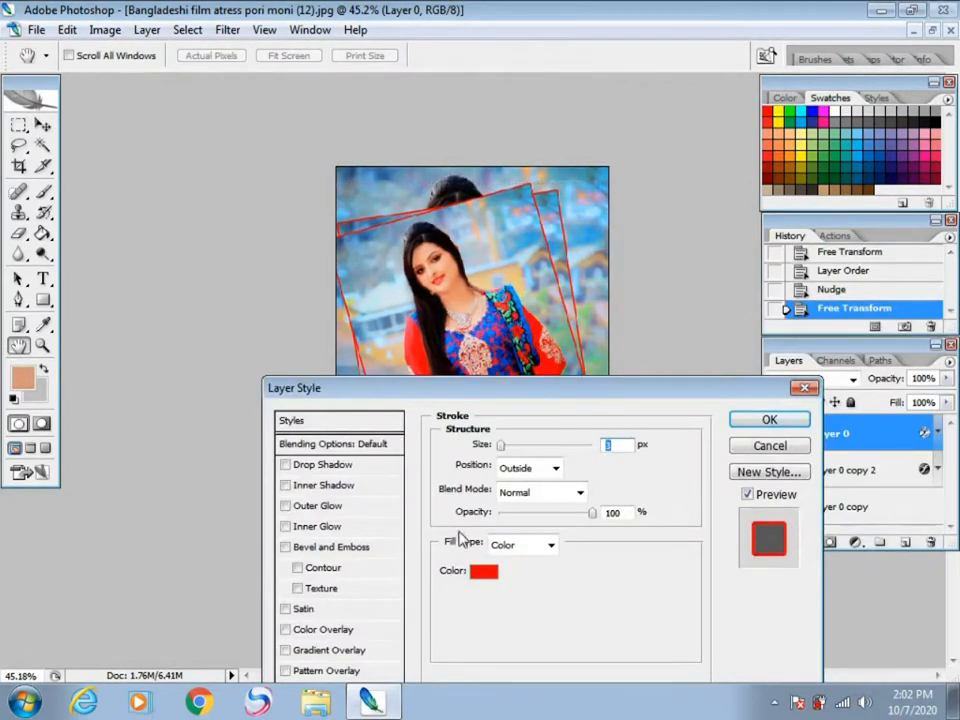
{"action": "left_click", "coordinate": [486, 572]}
{"action": "left_click", "coordinate": [543, 168]}
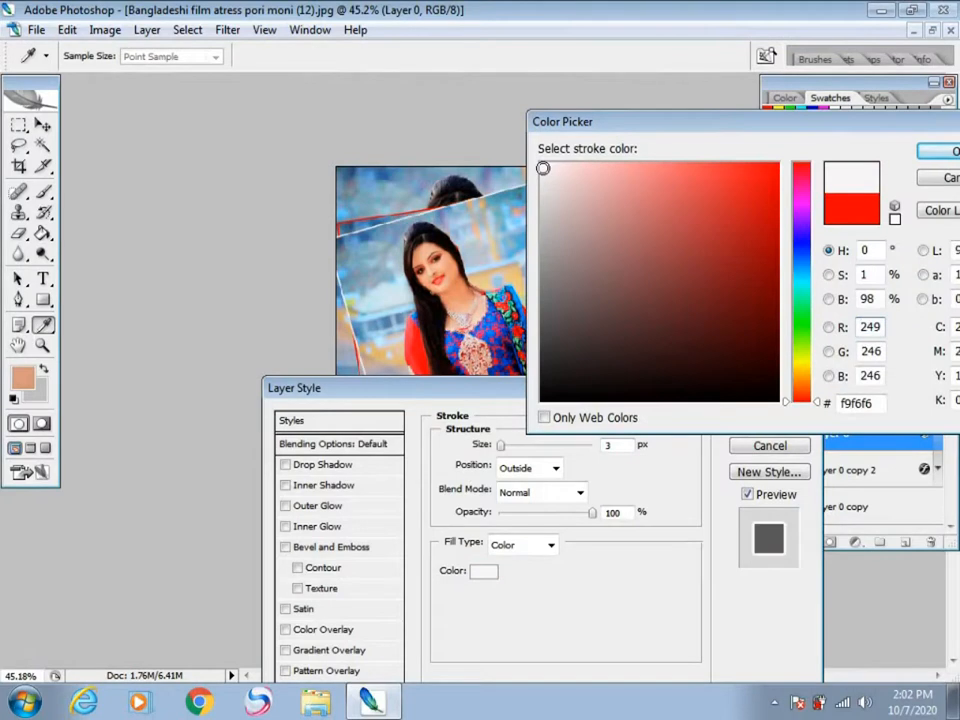
{"action": "left_click", "coordinate": [801, 366]}
{"action": "left_click", "coordinate": [775, 169]}
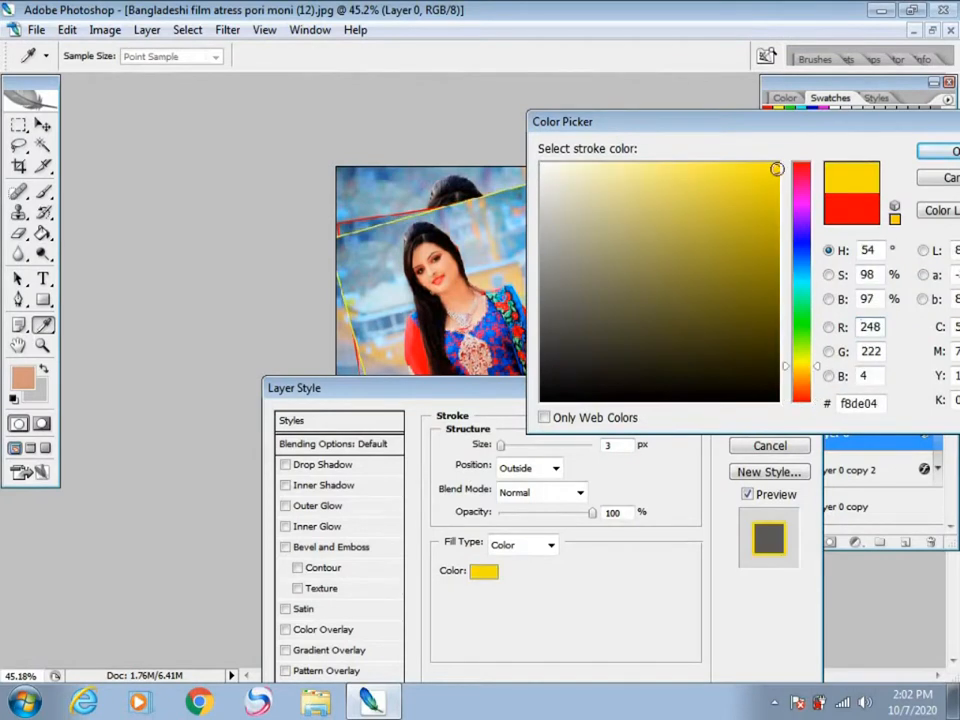
{"action": "left_click", "coordinate": [940, 152]}
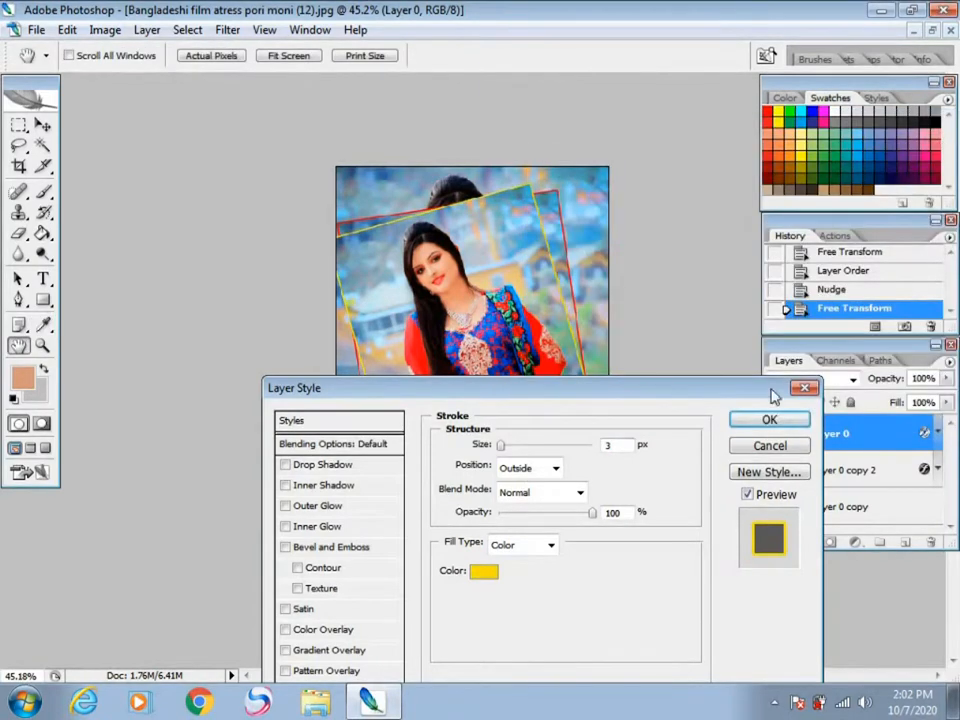
{"action": "scroll", "coordinate": [504, 444], "scroll_direction": "up", "scroll_amount": 1}
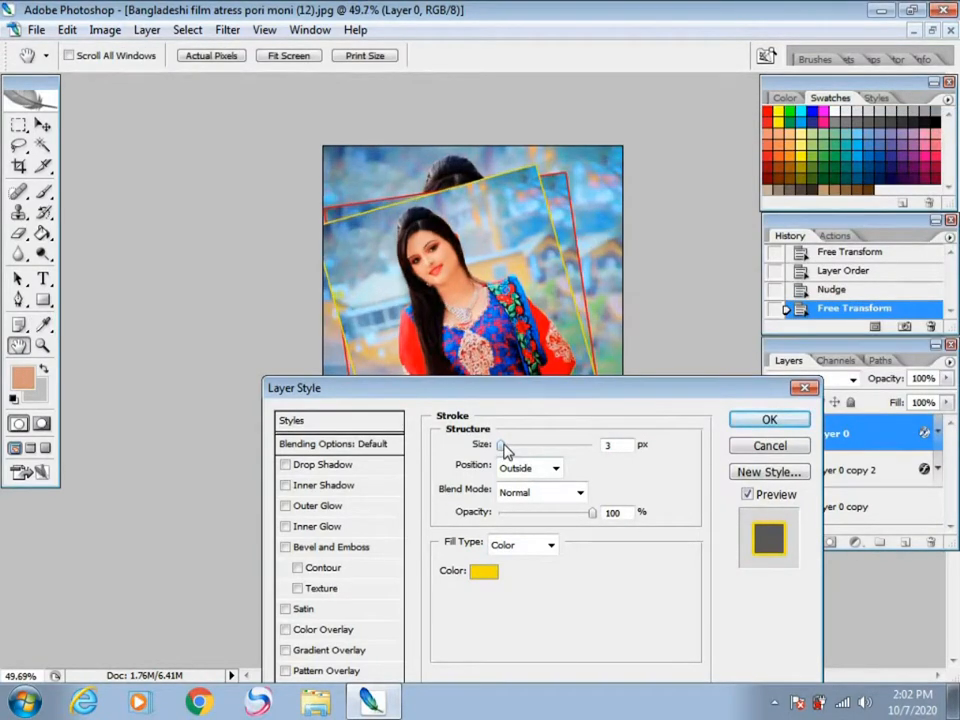
{"action": "left_click", "coordinate": [504, 446]}
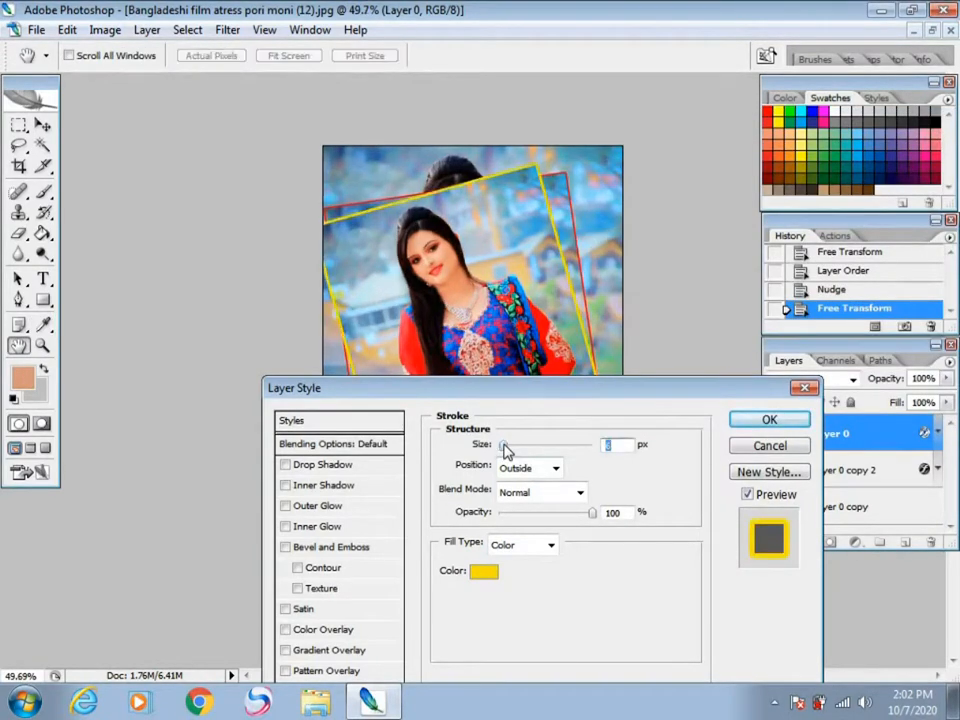
{"action": "left_click", "coordinate": [745, 422]}
Step: Change the stroke on Layer 0 copy 2 to near-white #f7f3f3 and make it slightly thicker
{"action": "left_click", "coordinate": [831, 476]}
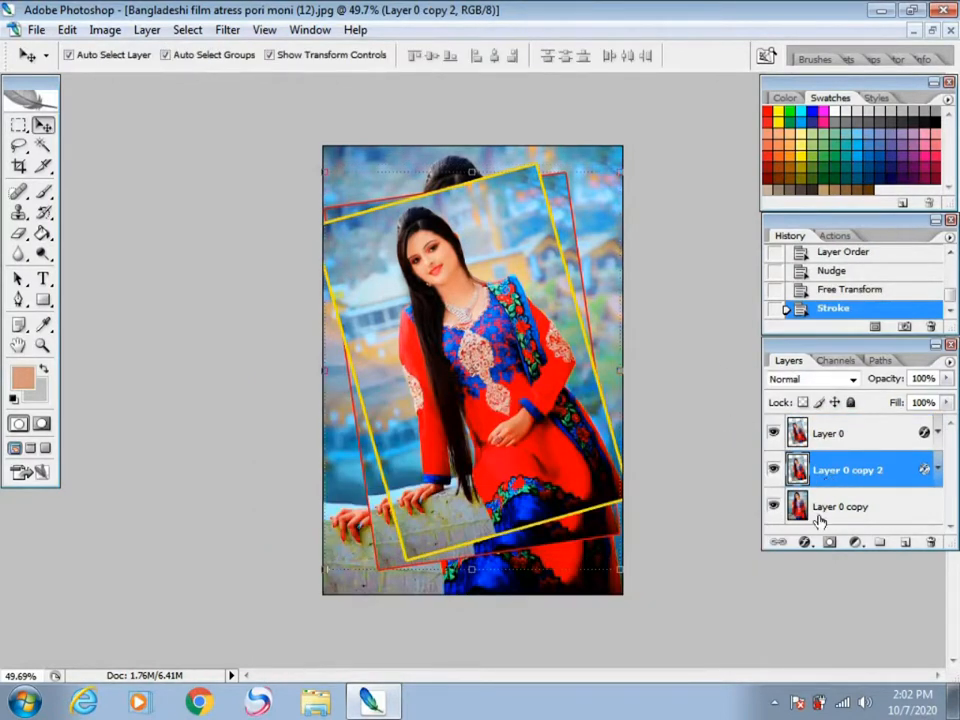
{"action": "left_click", "coordinate": [805, 543]}
{"action": "left_click", "coordinate": [808, 521]}
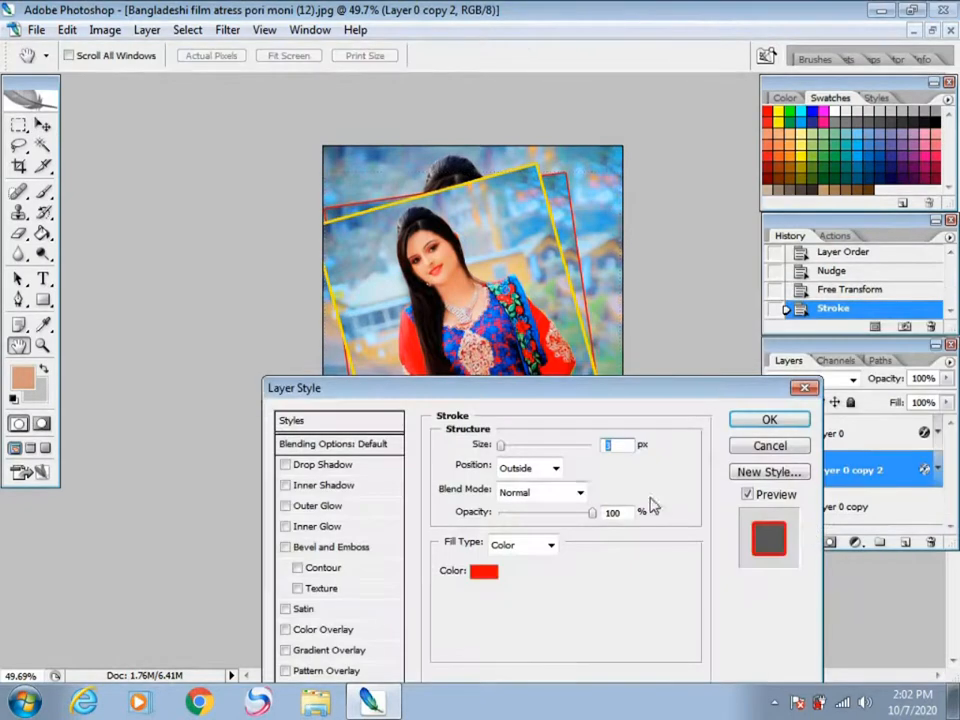
{"action": "left_click", "coordinate": [483, 571]}
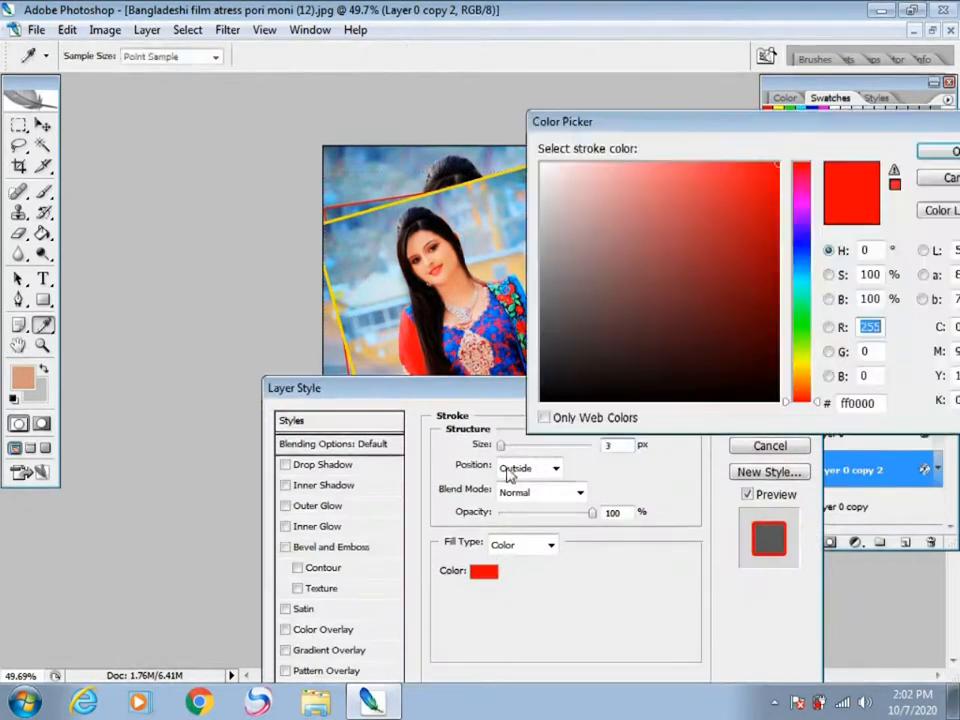
{"action": "left_click", "coordinate": [544, 171]}
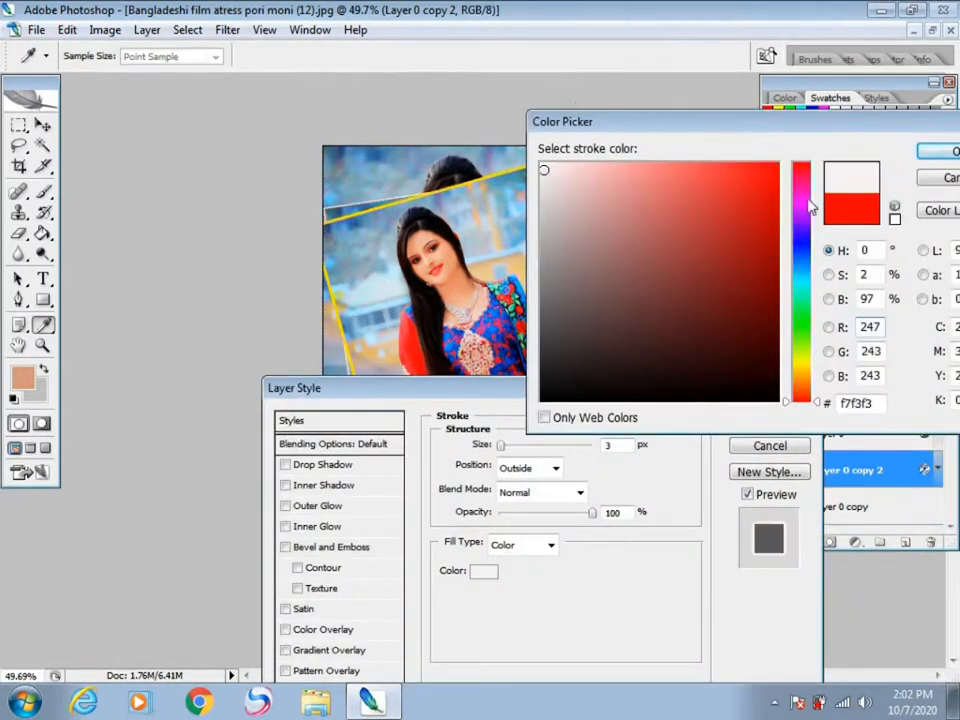
{"action": "key", "text": "Return"}
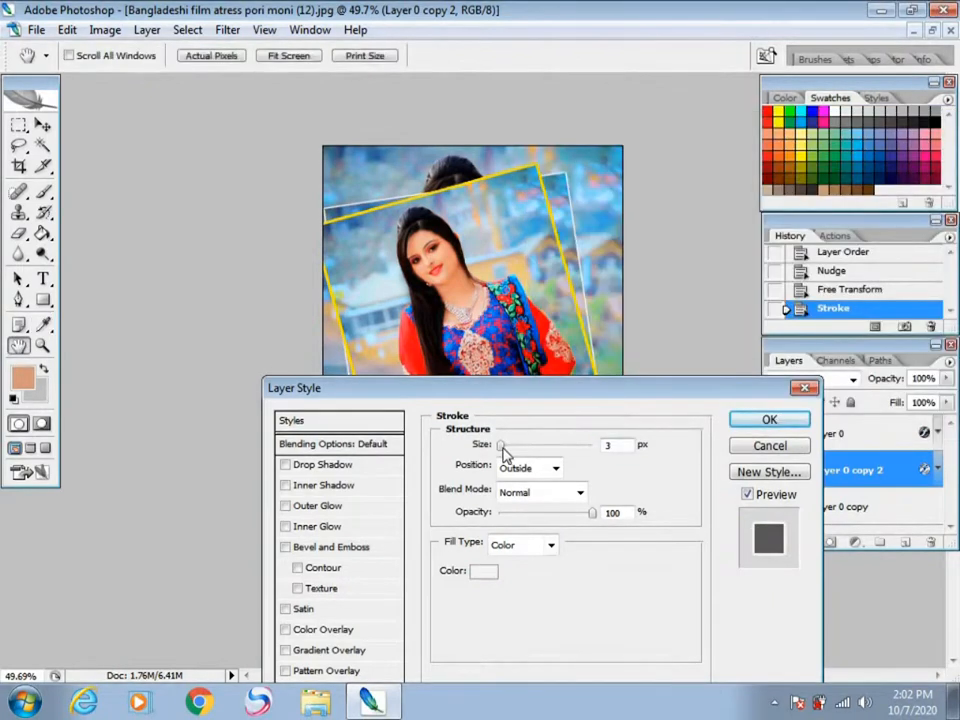
{"action": "left_click", "coordinate": [764, 420]}
{"action": "key", "text": "v"}
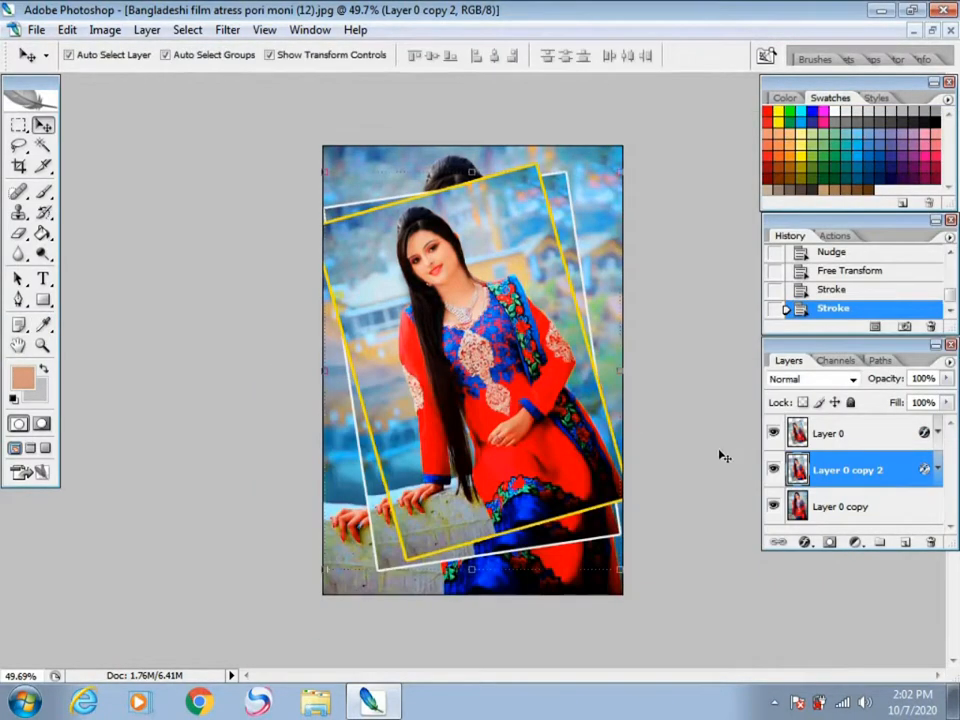
{"action": "left_click", "coordinate": [718, 446]}
{"action": "key", "text": "ctrl+minus"}
{"action": "key", "text": "ctrl+plus"}
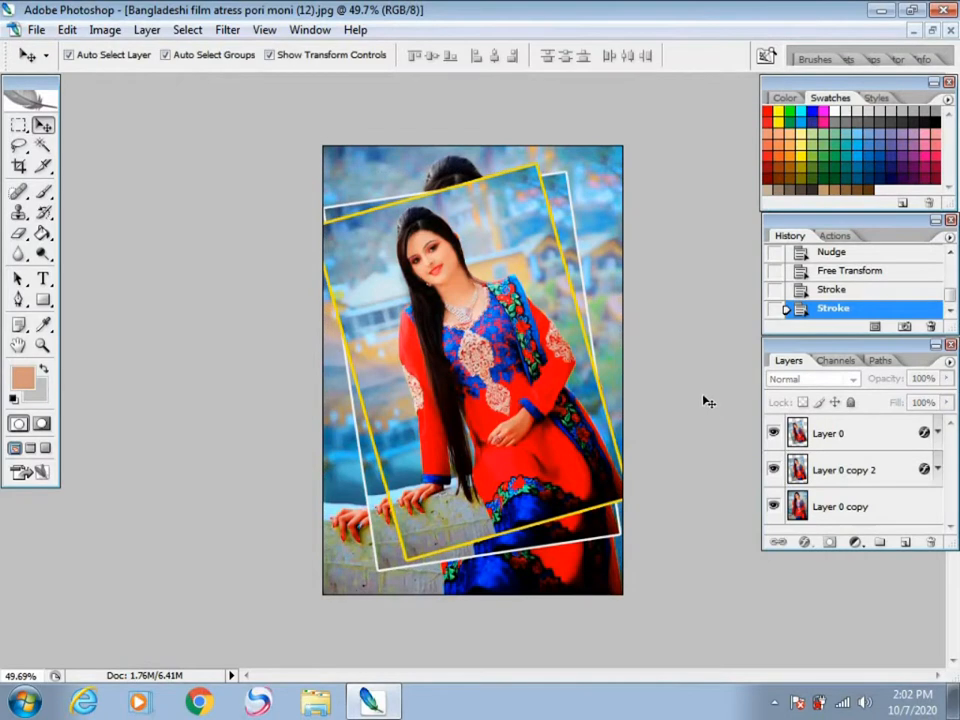
Step: Scale Layer 0 copy down slightly about its centre, leaving a thin margin inside the canvas edges
{"action": "left_click", "coordinate": [851, 438]}
{"action": "left_click", "coordinate": [855, 510]}
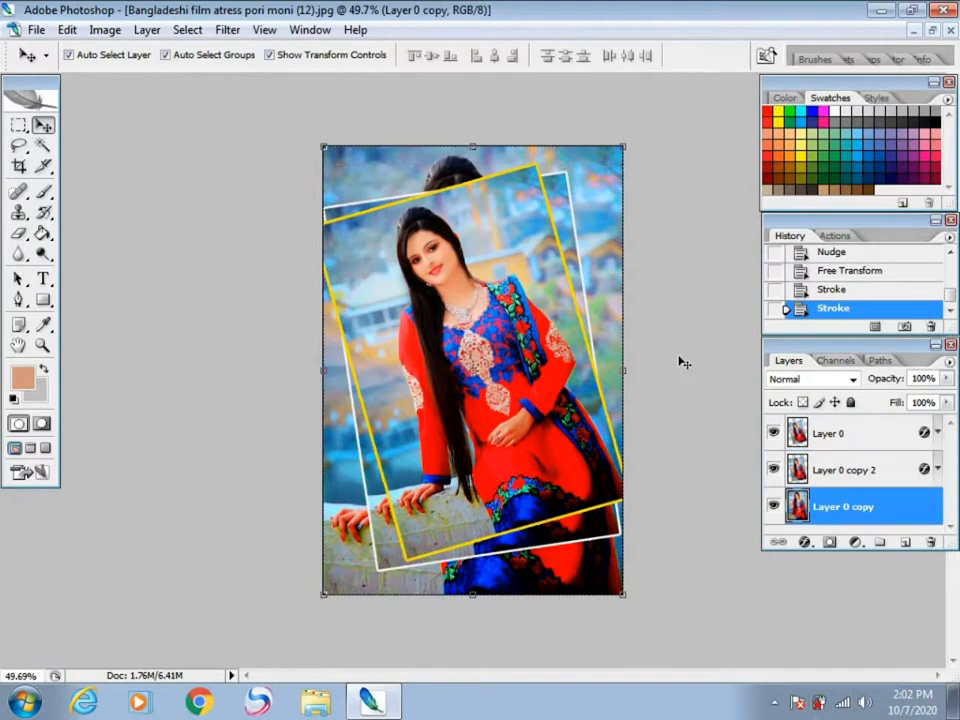
{"action": "key", "text": "ctrl+t"}
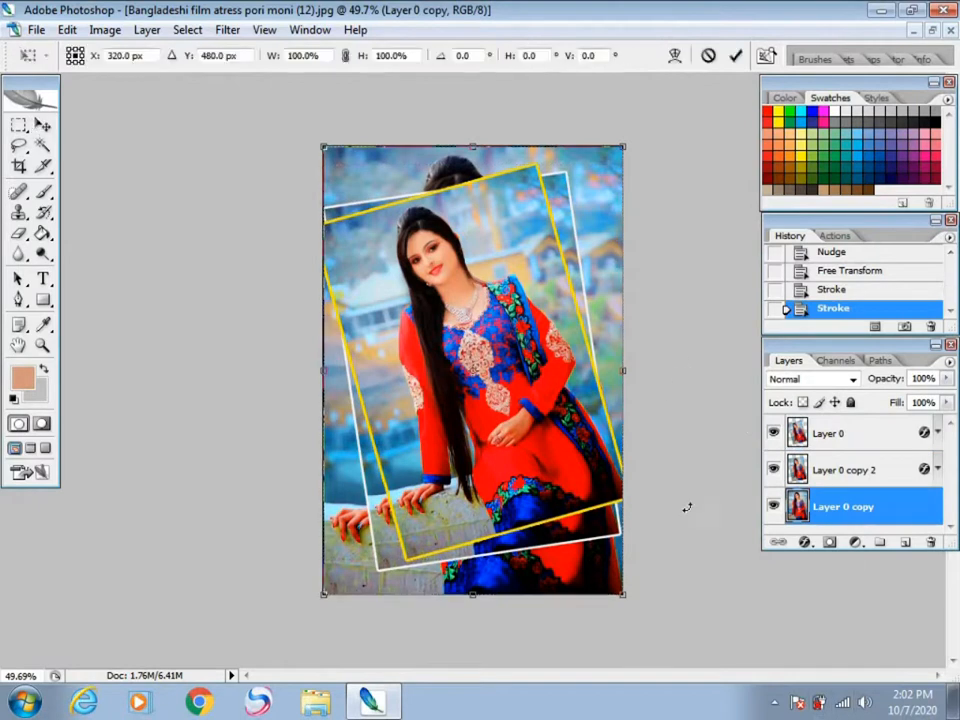
{"action": "left_click_drag", "start_coordinate": [624, 146], "coordinate": [625, 148]}
{"action": "key", "text": "Return"}
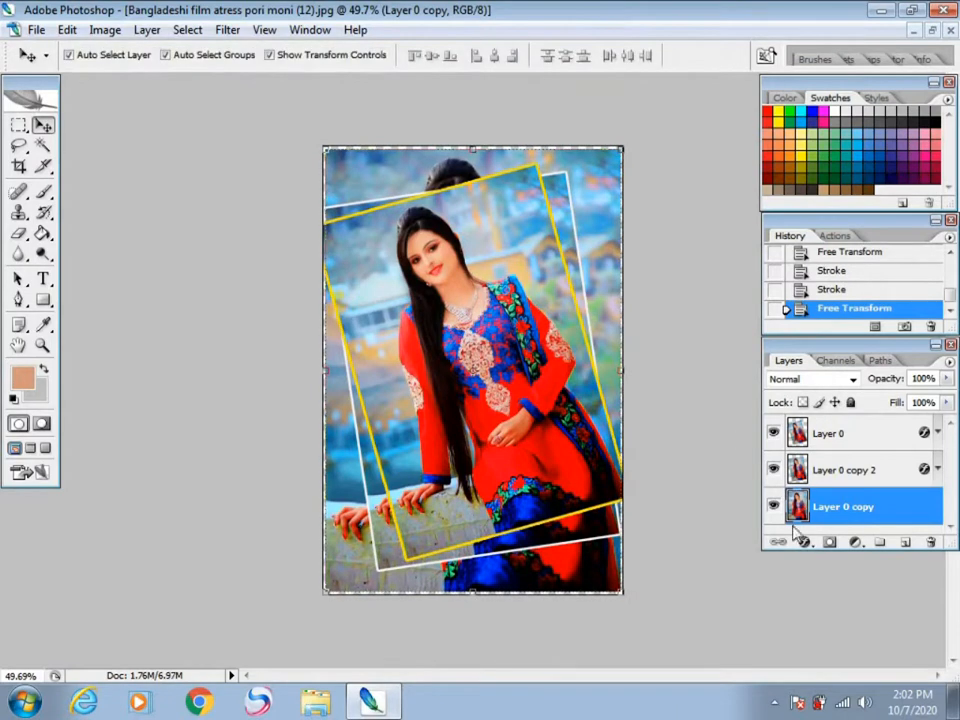
Step: Add a 16 px outside stroke in blue #0012ff to Layer 0 copy
{"action": "left_click", "coordinate": [804, 542]}
{"action": "left_click", "coordinate": [800, 537]}
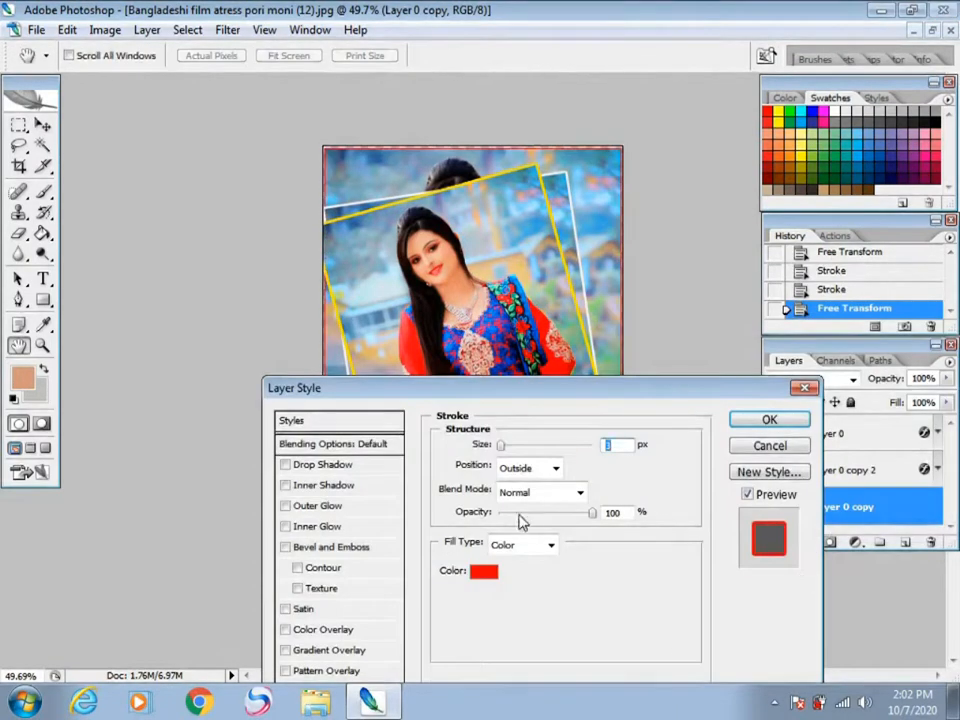
{"action": "left_click", "coordinate": [510, 448]}
{"action": "left_click", "coordinate": [483, 575]}
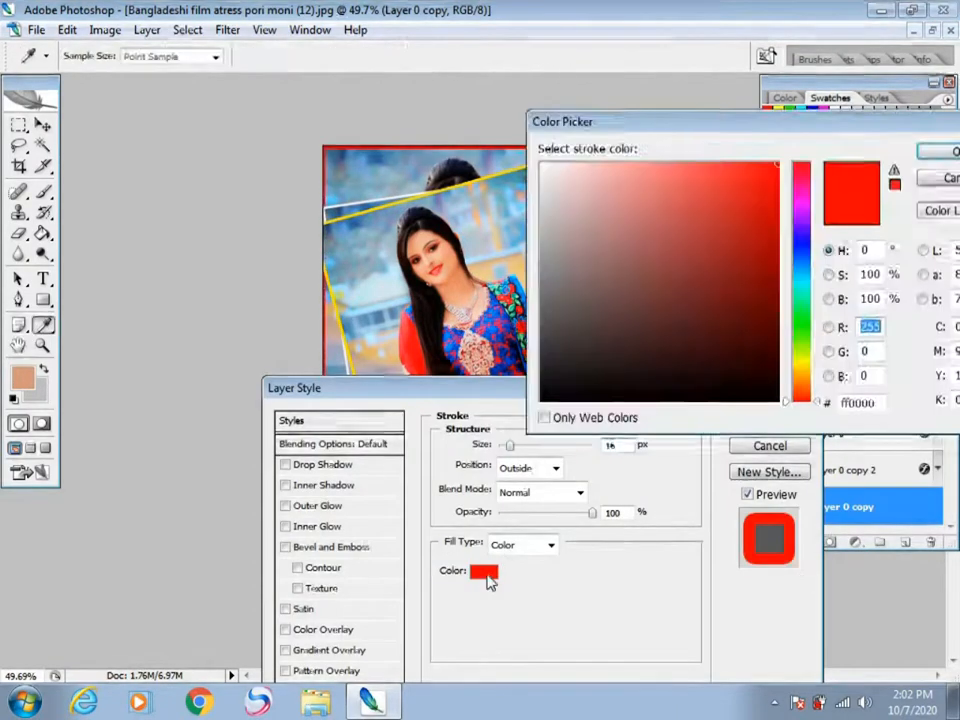
{"action": "left_click", "coordinate": [804, 250]}
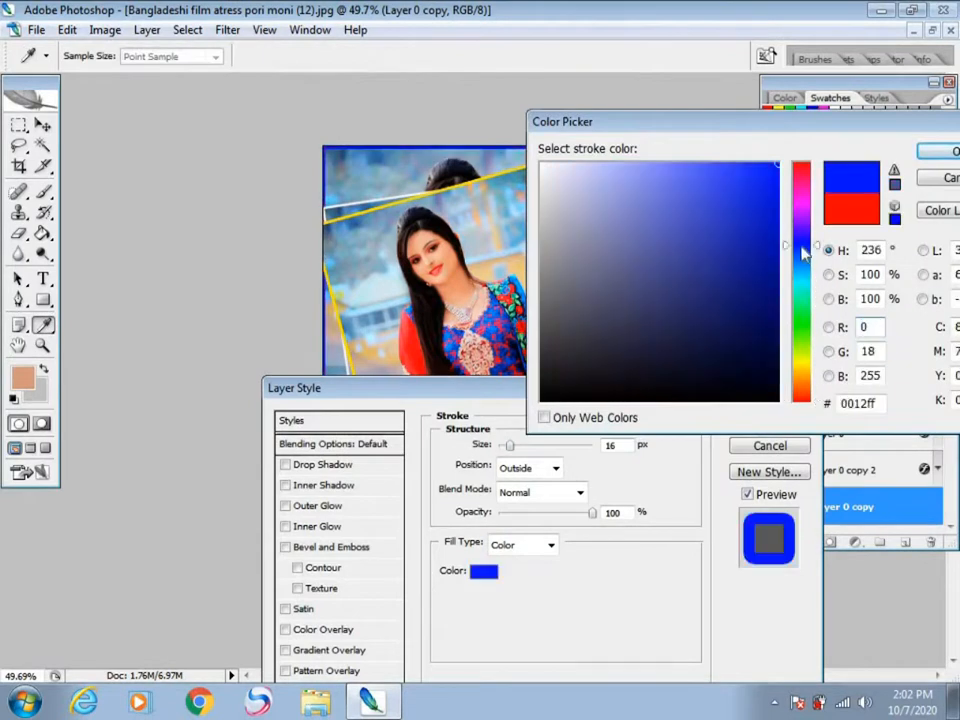
{"action": "left_click", "coordinate": [928, 155]}
{"action": "left_click", "coordinate": [765, 420]}
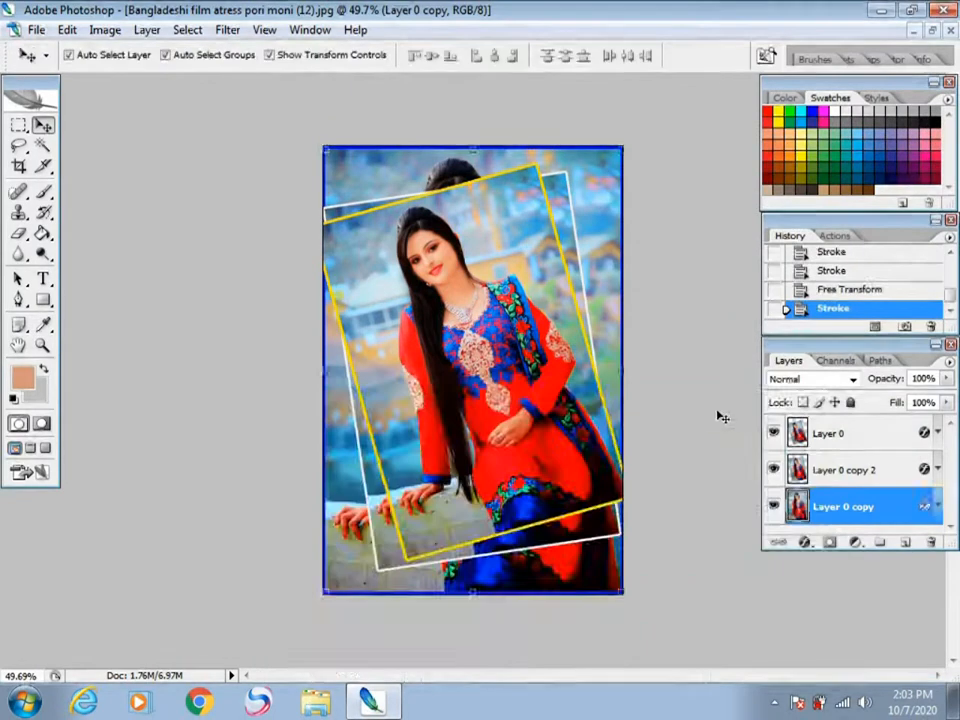
Step: Deselect the layer and switch to the Crop tool to review the composition without transform handles
{"action": "left_click", "coordinate": [709, 410]}
{"action": "scroll", "coordinate": [709, 410], "scroll_direction": "down", "scroll_amount": 4}
{"action": "scroll", "coordinate": [709, 410], "scroll_direction": "up", "scroll_amount": 3}
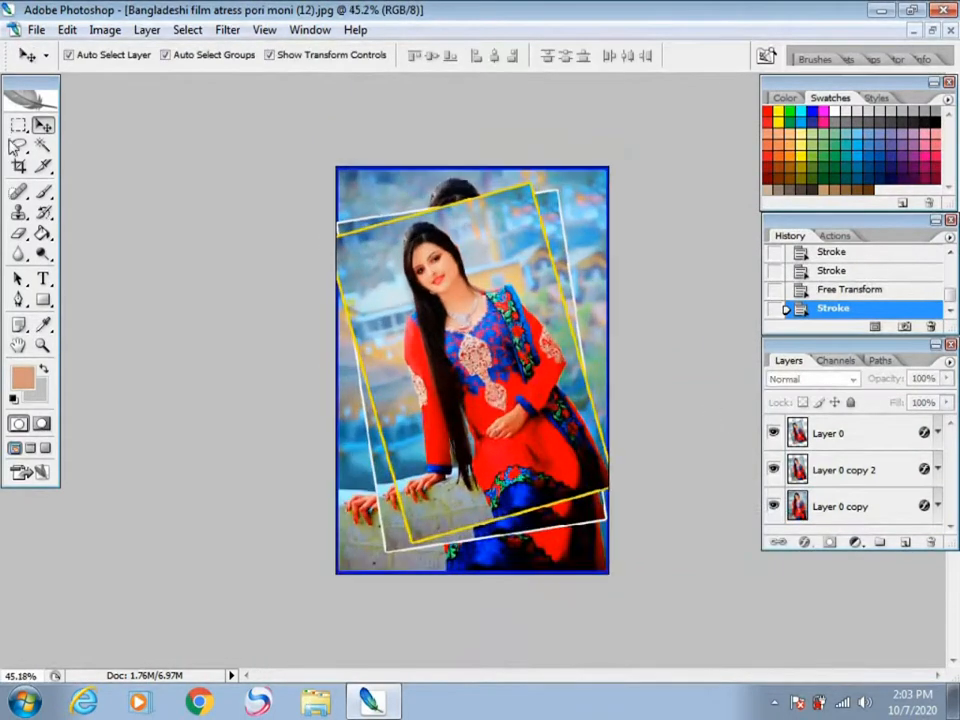
{"action": "left_click", "coordinate": [18, 166]}
{"action": "scroll", "coordinate": [647, 319], "scroll_direction": "up", "scroll_amount": 2}
{"action": "scroll", "coordinate": [652, 320], "scroll_direction": "down", "scroll_amount": 1}
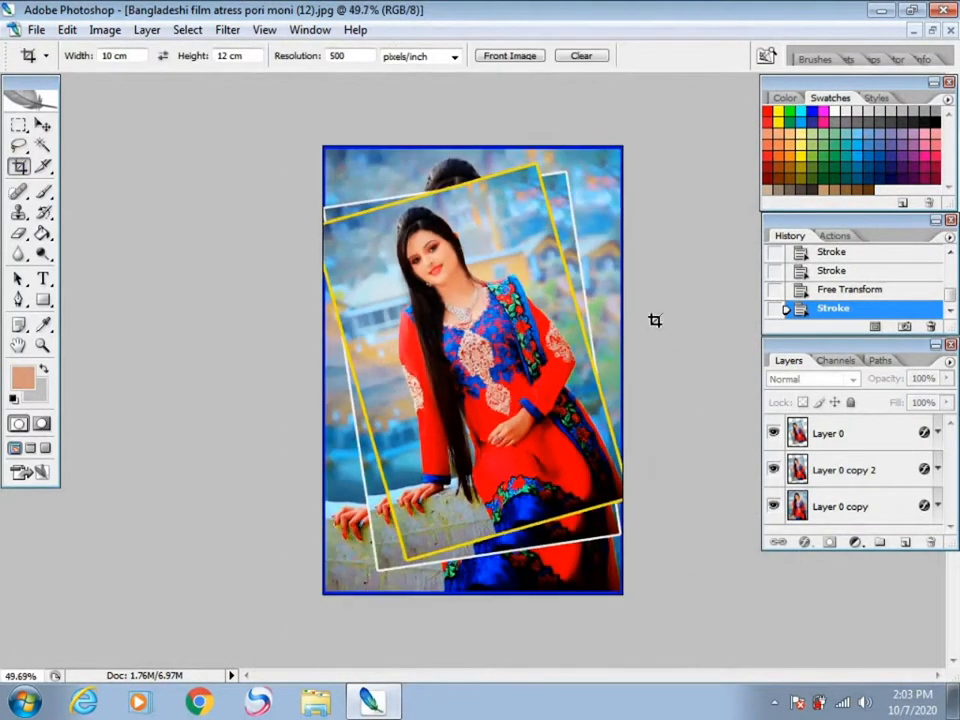
Step: Save a JPEG to the Desktop as "Bangladeshi film atress pori moni (12) copy.jpg", raising the image quality above the default
{"action": "key", "text": "ctrl+shift+s"}
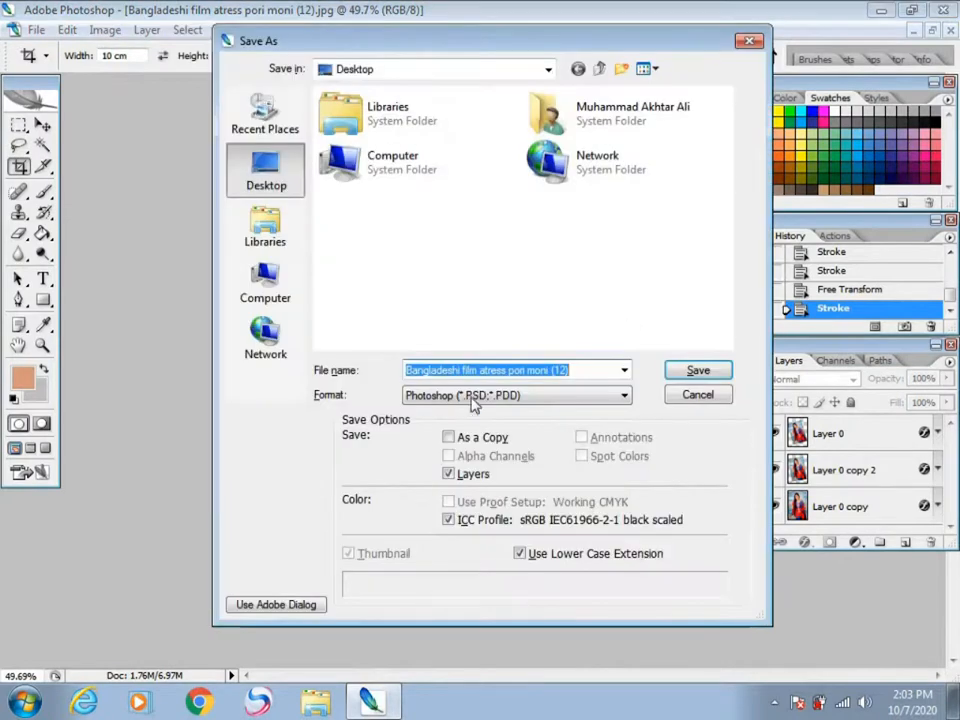
{"action": "left_click", "coordinate": [498, 397]}
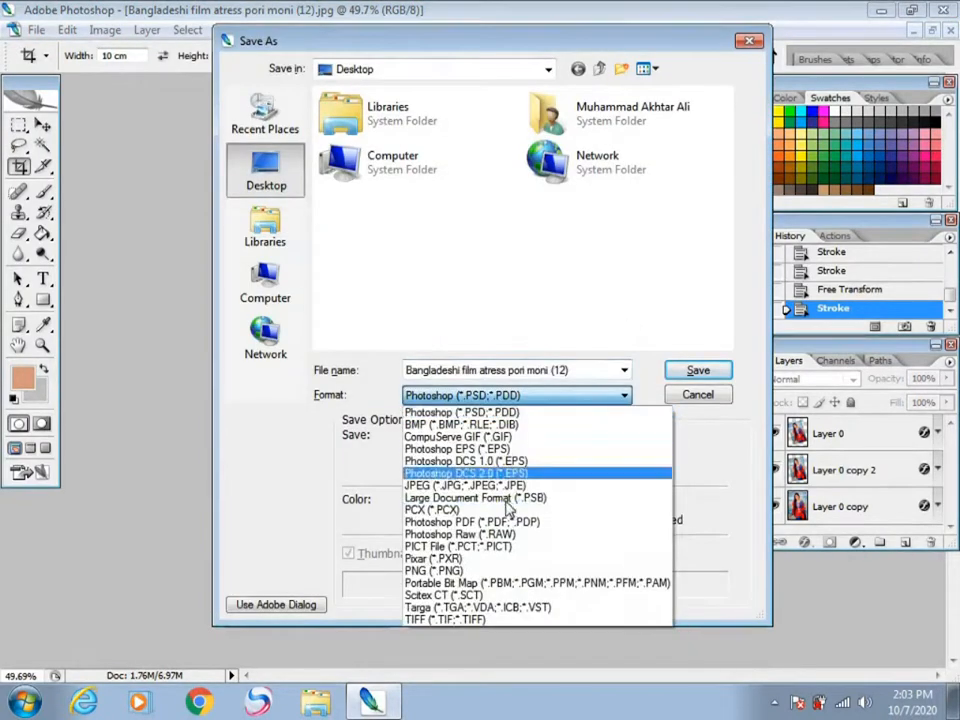
{"action": "left_click", "coordinate": [513, 487]}
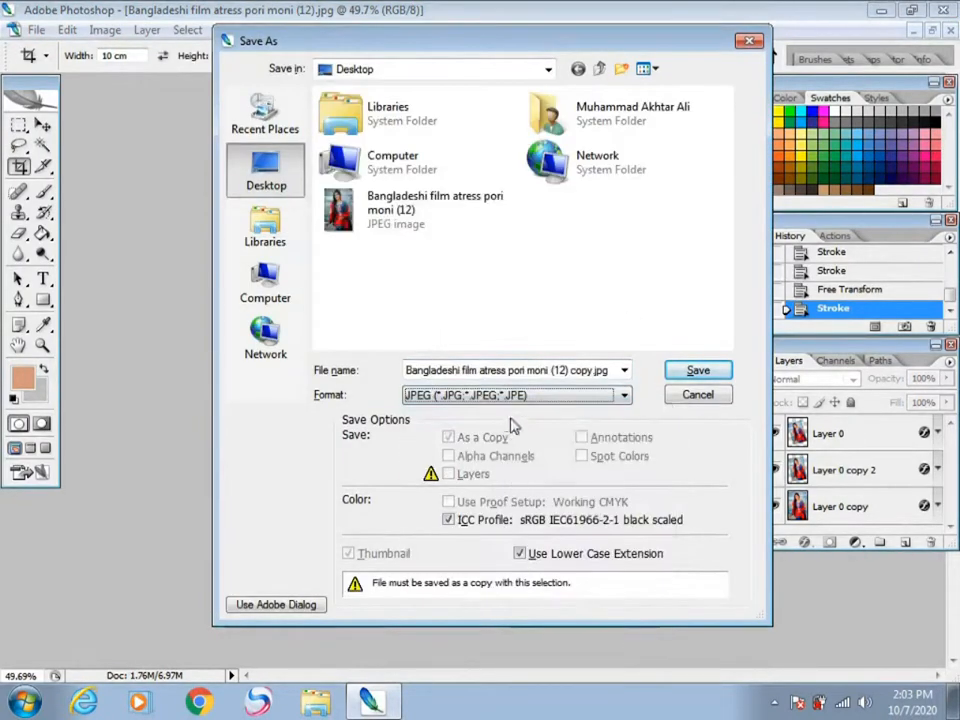
{"action": "left_click", "coordinate": [697, 371]}
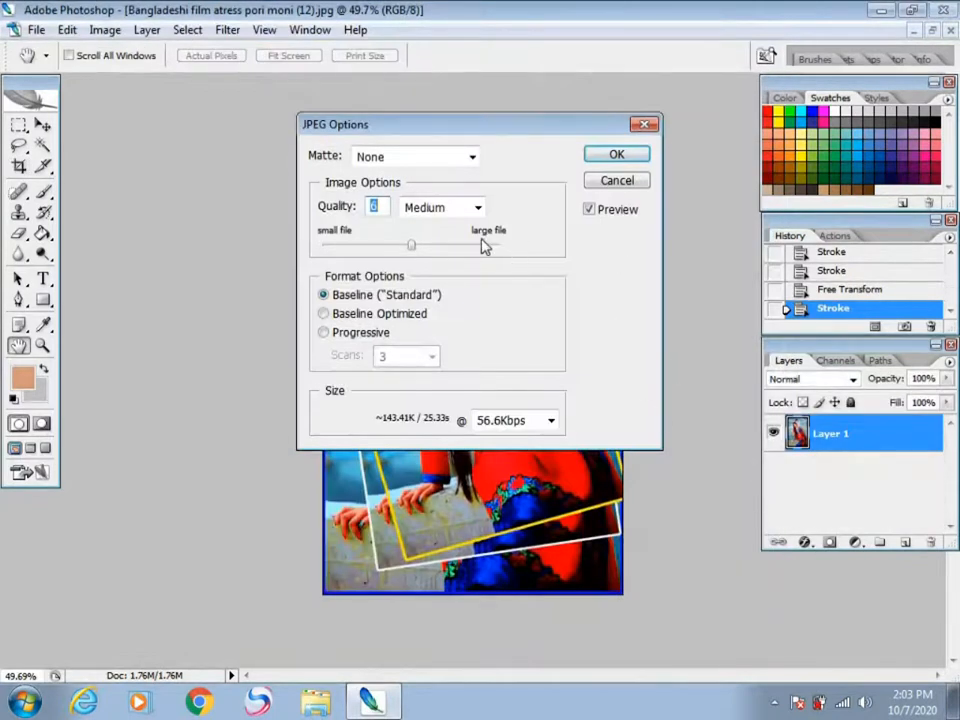
{"action": "left_click", "coordinate": [483, 246]}
{"action": "left_click", "coordinate": [483, 246]}
{"action": "left_click", "coordinate": [615, 154]}
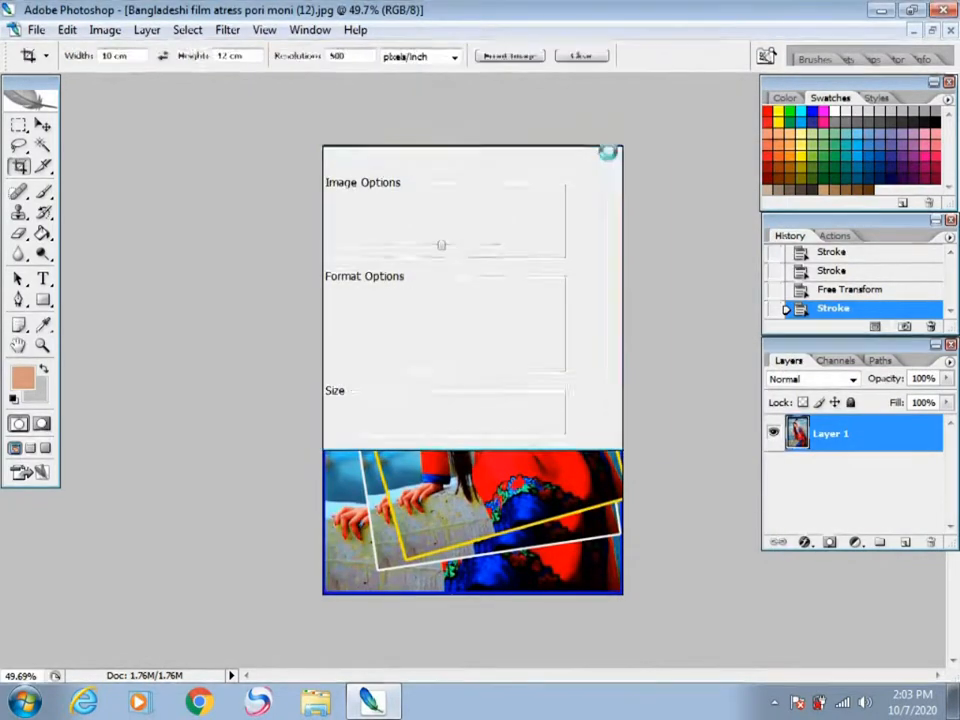
Step: Switch to the Windows desktop, refresh it, and view the original portrait maximised before closing it
{"action": "left_click", "coordinate": [880, 14]}
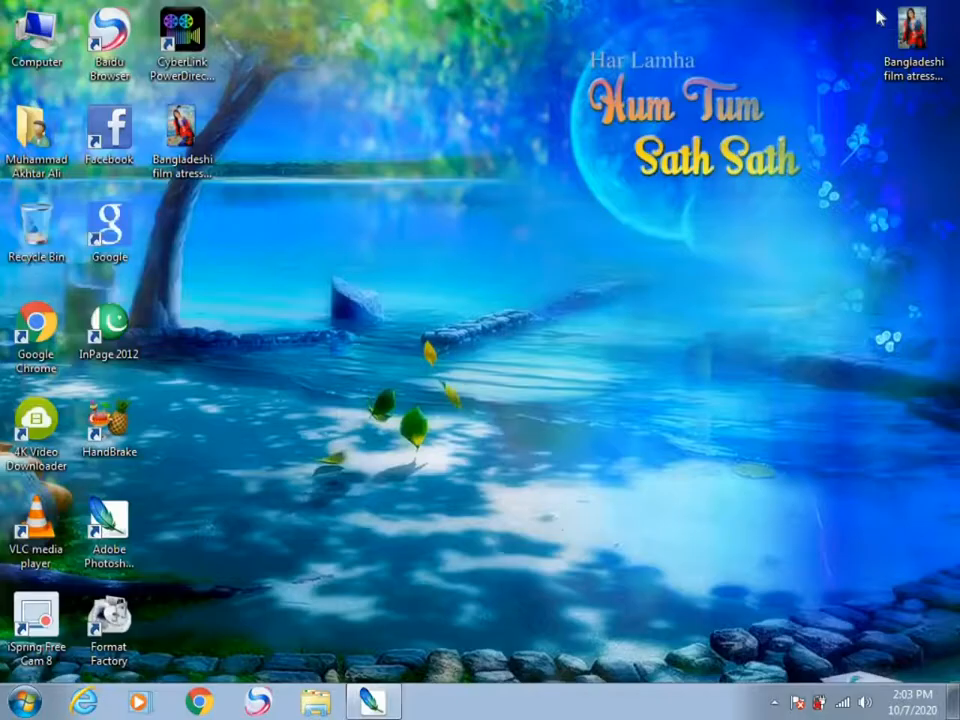
{"action": "right_click", "coordinate": [521, 79]}
{"action": "right_click", "coordinate": [542, 137]}
{"action": "left_click", "coordinate": [569, 192]}
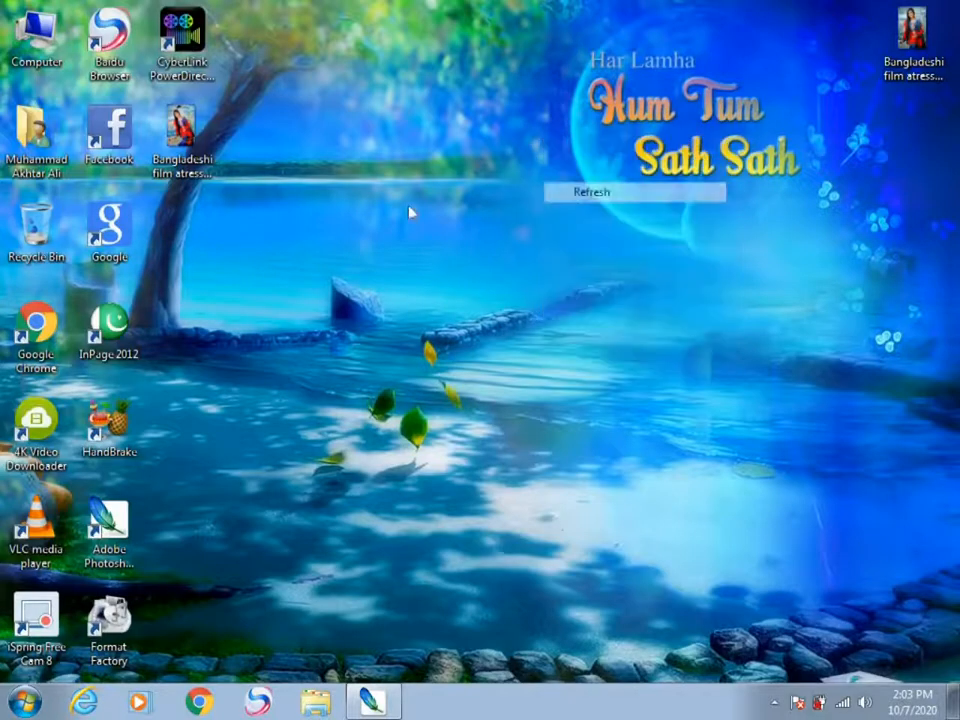
{"action": "left_click", "coordinate": [903, 30]}
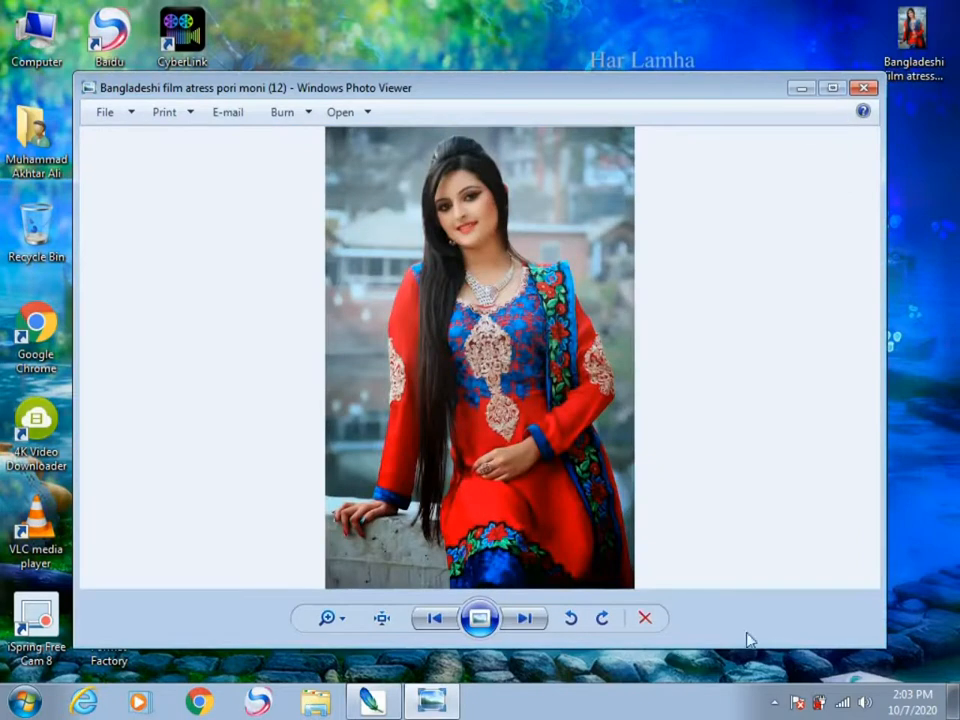
{"action": "left_click", "coordinate": [832, 88]}
{"action": "left_click", "coordinate": [947, 9]}
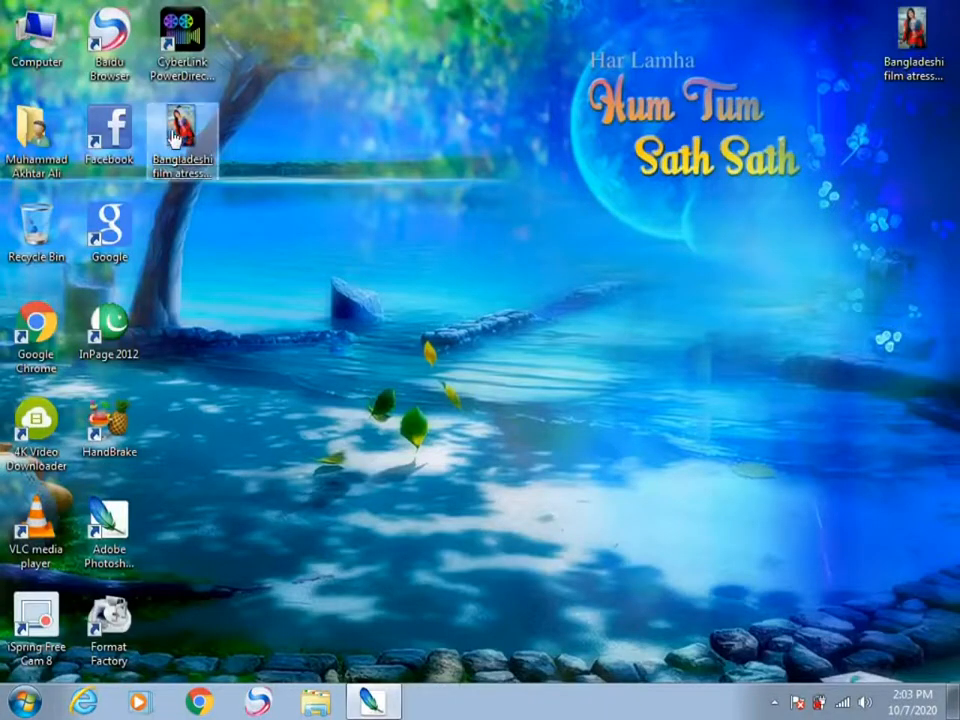
Step: Open the saved JPEG copy in Windows Photo Viewer, examine it maximised, and close the viewer
{"action": "double_click", "coordinate": [170, 135]}
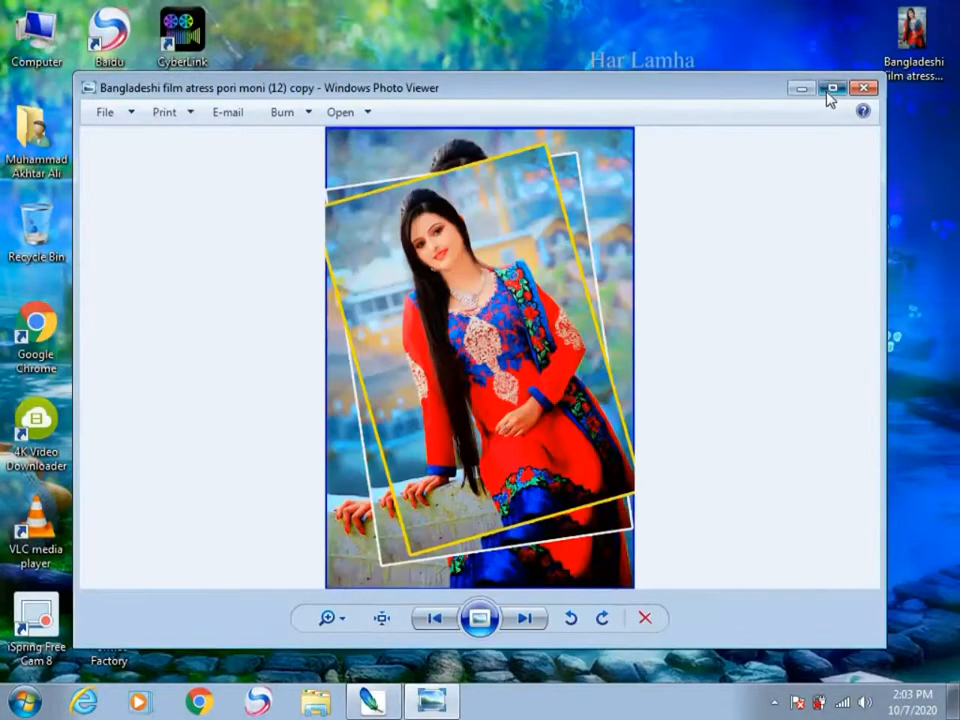
{"action": "left_click", "coordinate": [831, 90]}
{"action": "scroll", "coordinate": [497, 152], "scroll_direction": "up", "scroll_amount": 2}
{"action": "scroll", "coordinate": [497, 152], "scroll_direction": "down", "scroll_amount": 2}
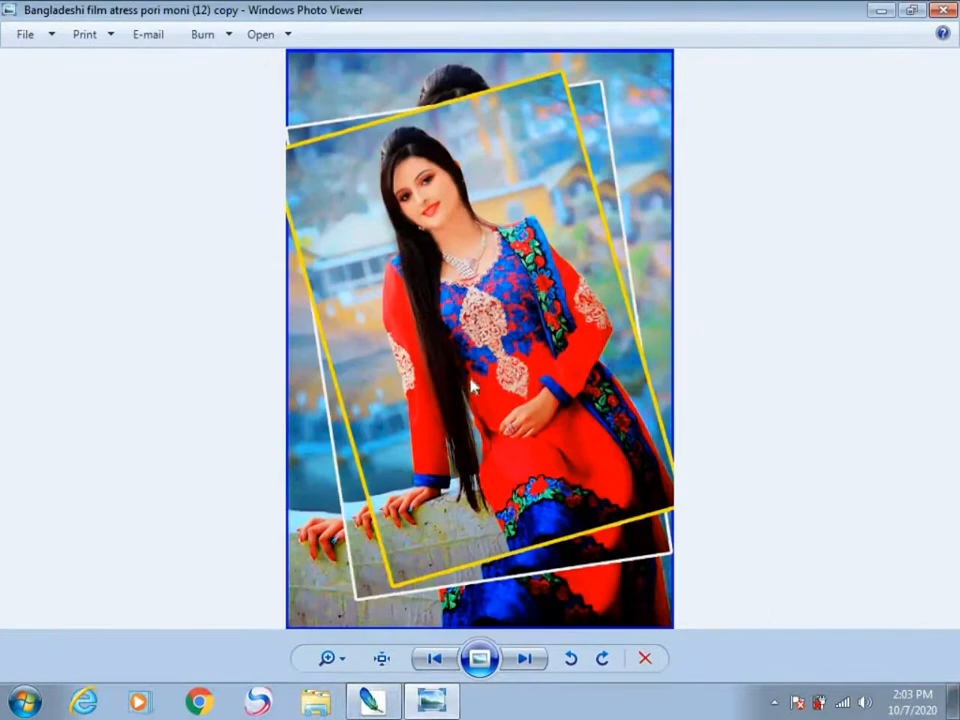
{"action": "left_click", "coordinate": [947, 9]}
{"action": "right_click", "coordinate": [510, 62]}
{"action": "right_click", "coordinate": [540, 118]}
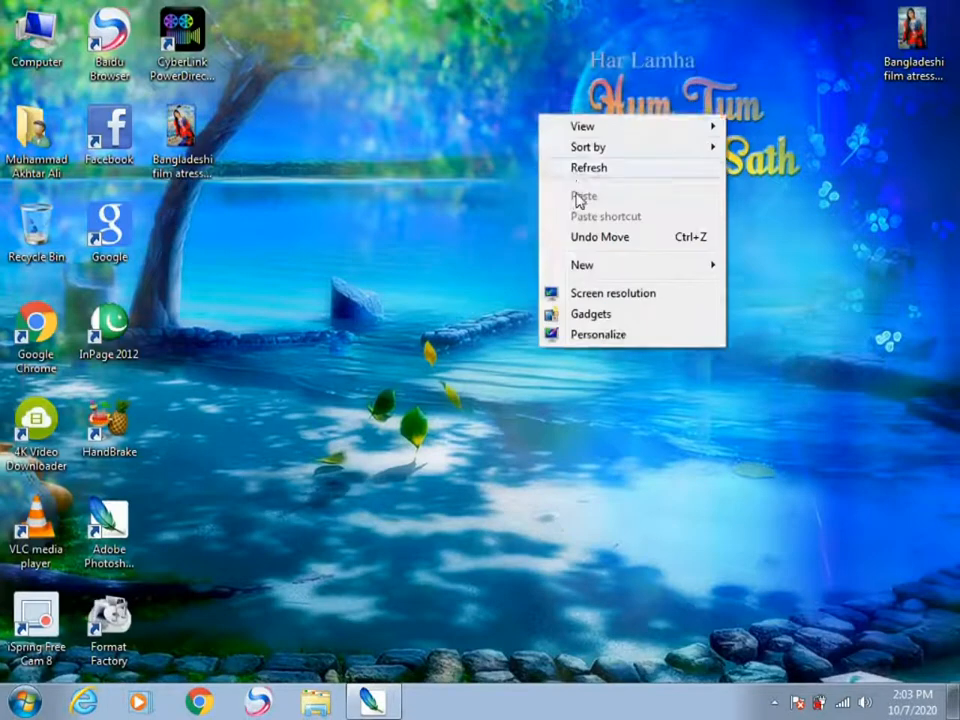
{"action": "right_click", "coordinate": [567, 175]}
{"action": "right_click", "coordinate": [591, 228]}
{"action": "right_click", "coordinate": [447, 132]}
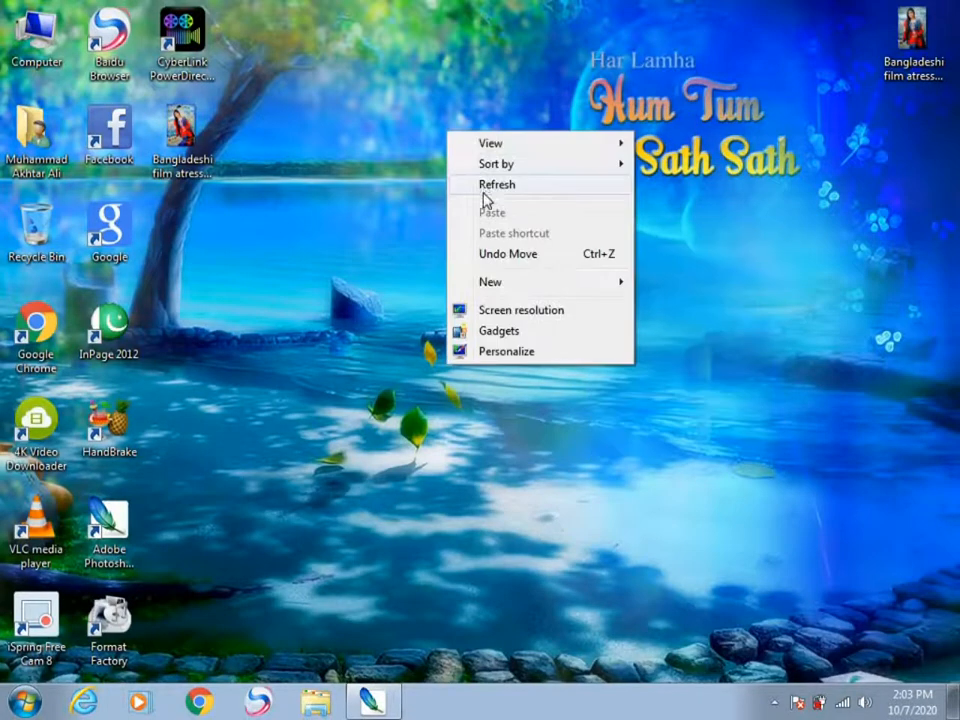